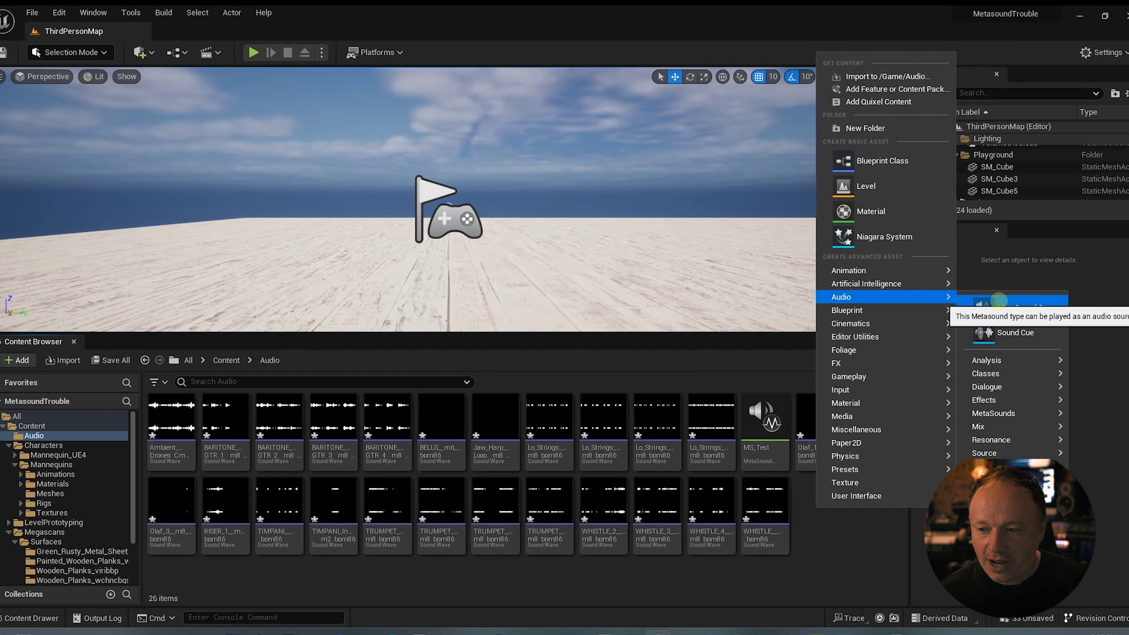
# Create a MetaSound Source named MS_Tutorial in the Audio folder and open its graph docked beside the ThirdPersonMap level
pyautogui.click(1022, 307)
pyautogui.write('MS_')
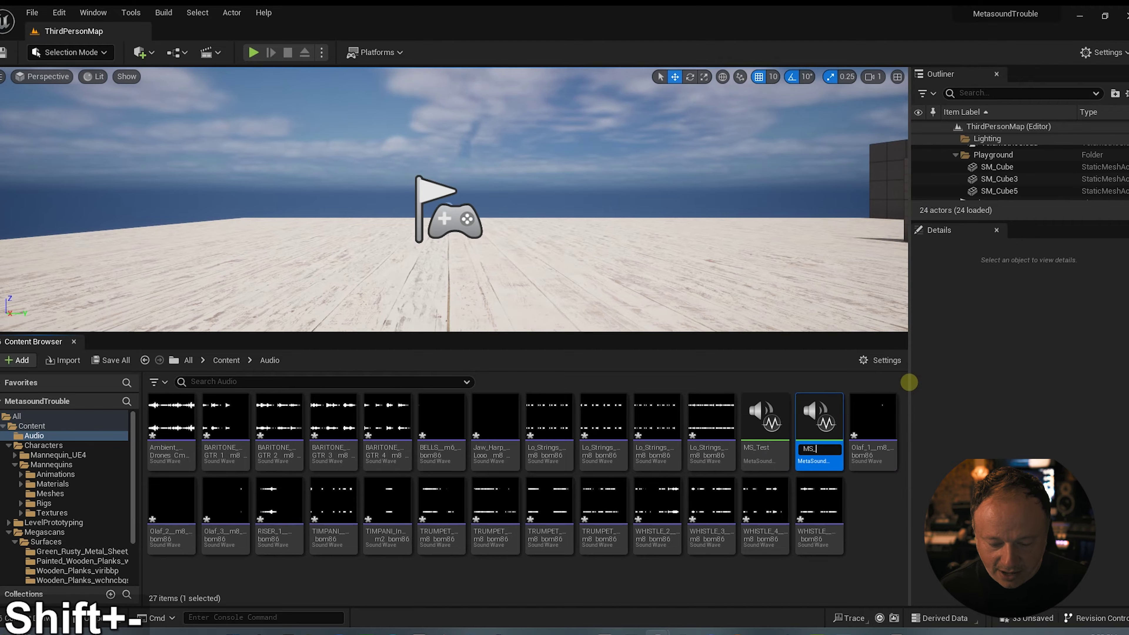
pyautogui.write('Tutorial')
pyautogui.press('Return')
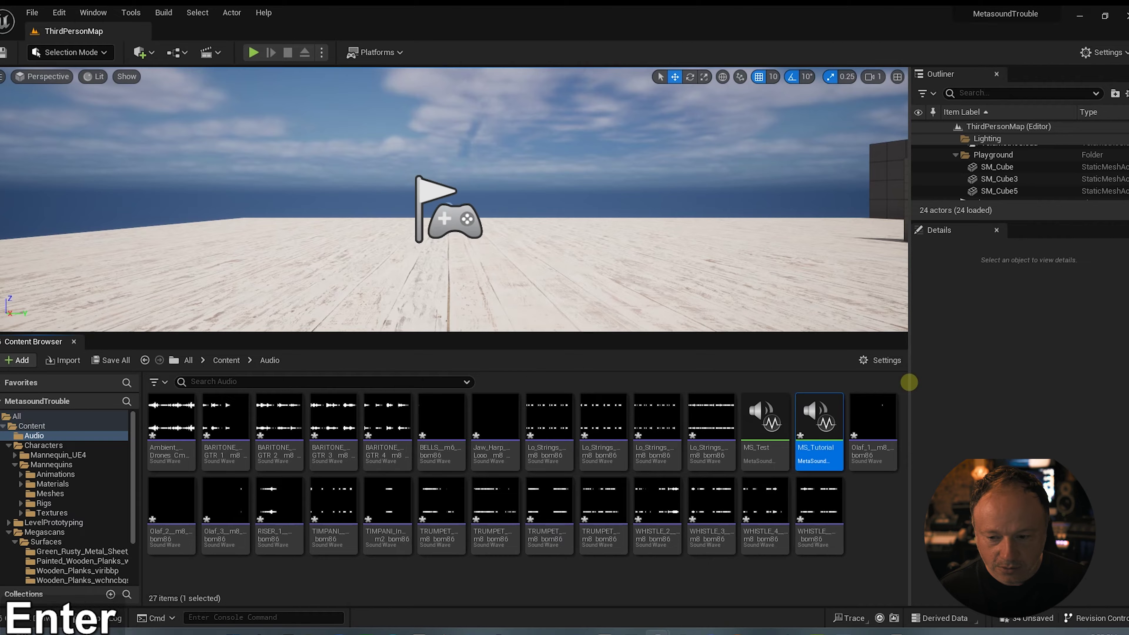
pyautogui.doubleClick(819, 449)
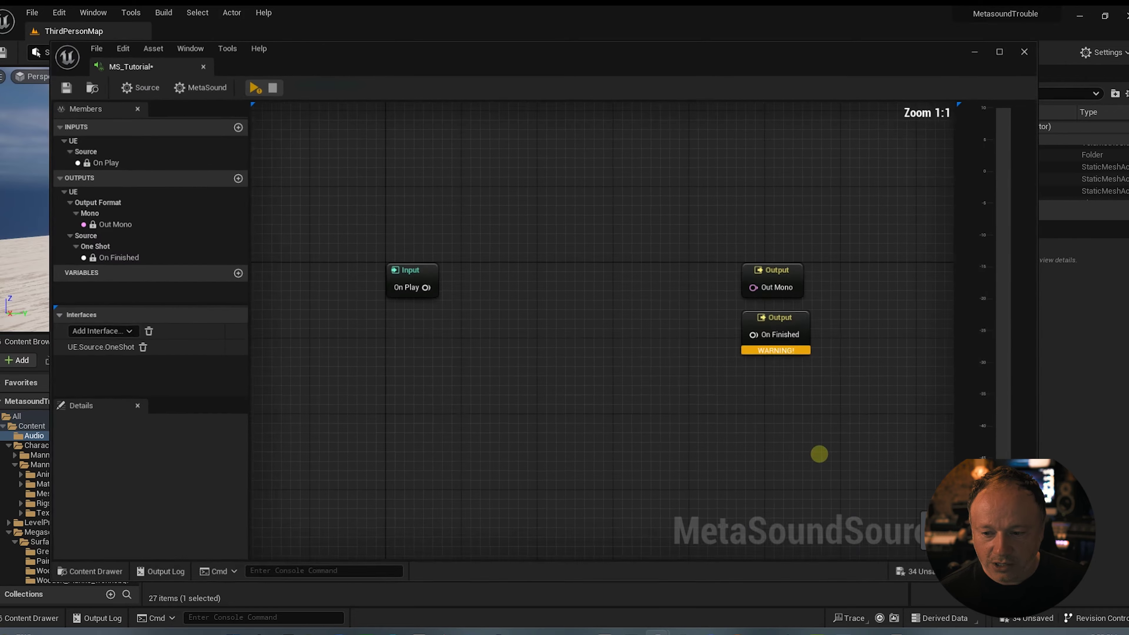
pyautogui.moveTo(171, 67); pyautogui.dragTo(209, 31)
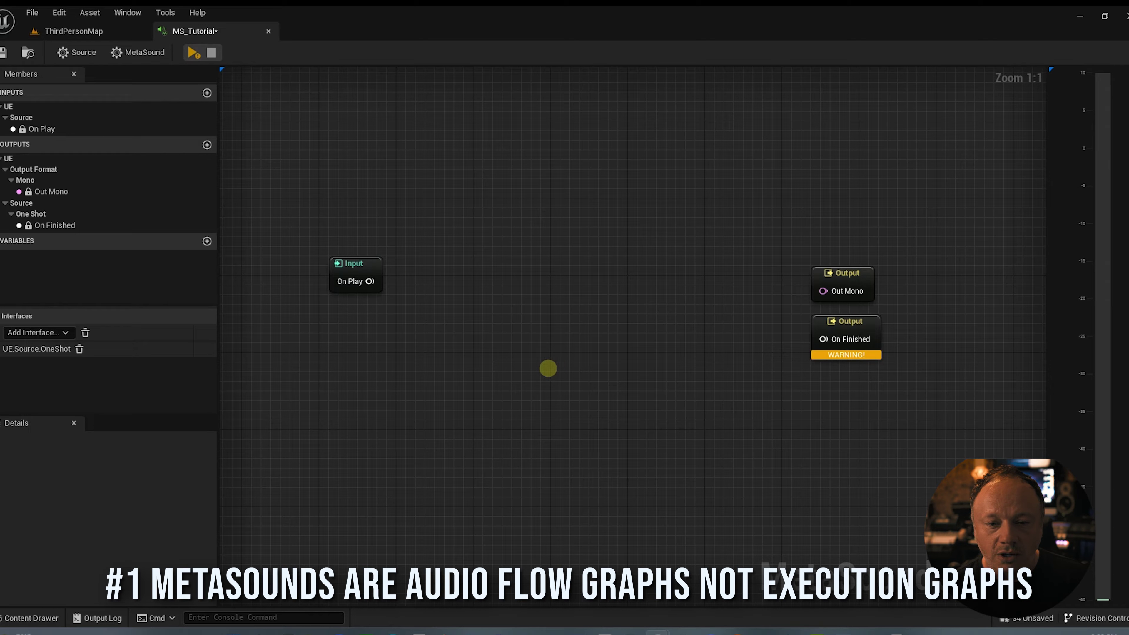
# Move the On Play input node and the Out Mono and On Finished output nodes farther apart in the graph
pyautogui.moveTo(364, 262); pyautogui.dragTo(340, 256)
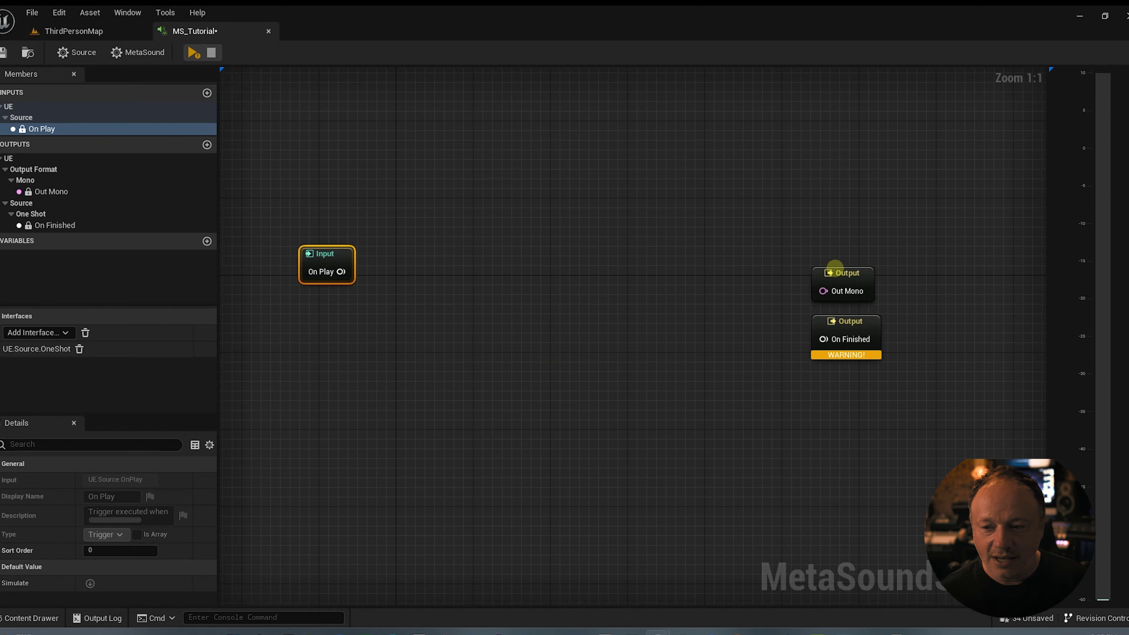
pyautogui.moveTo(834, 269); pyautogui.dragTo(846, 270)
pyautogui.moveTo(858, 320); pyautogui.dragTo(867, 321)
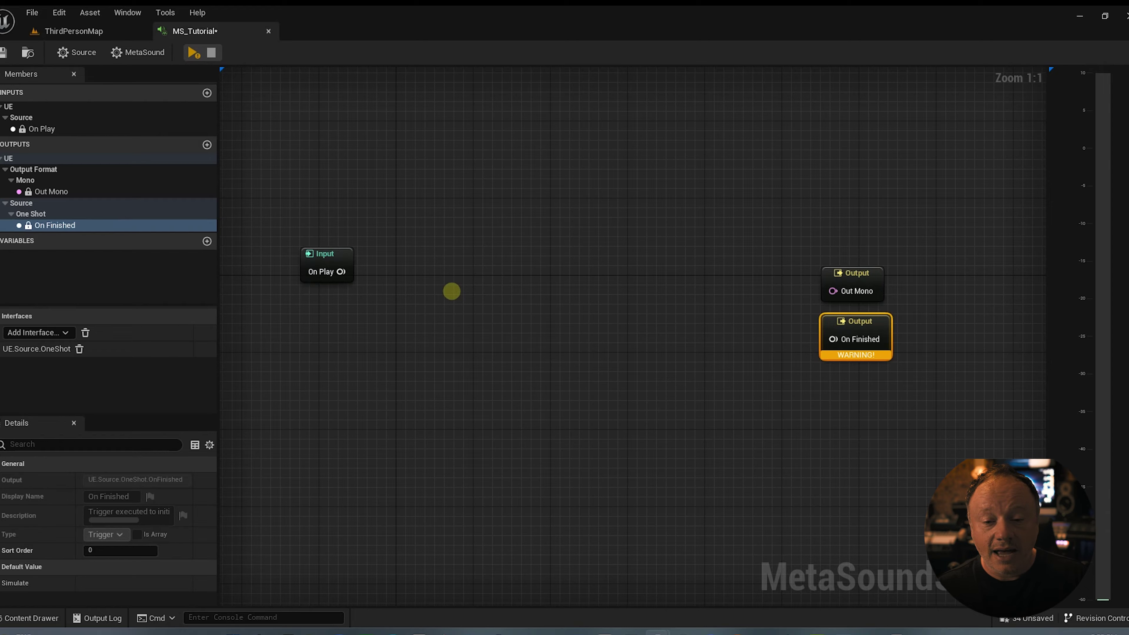
pyautogui.moveTo(321, 253); pyautogui.dragTo(311, 253)
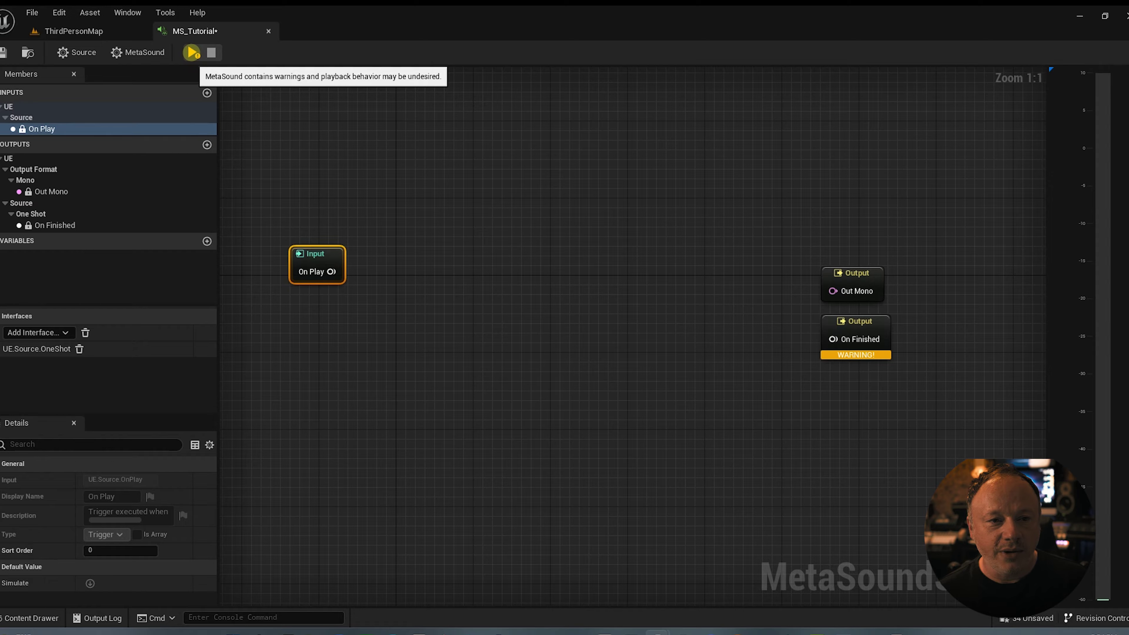
# Play and stop the unconnected MetaSound twice to check its playback behavior
pyautogui.click(192, 53)
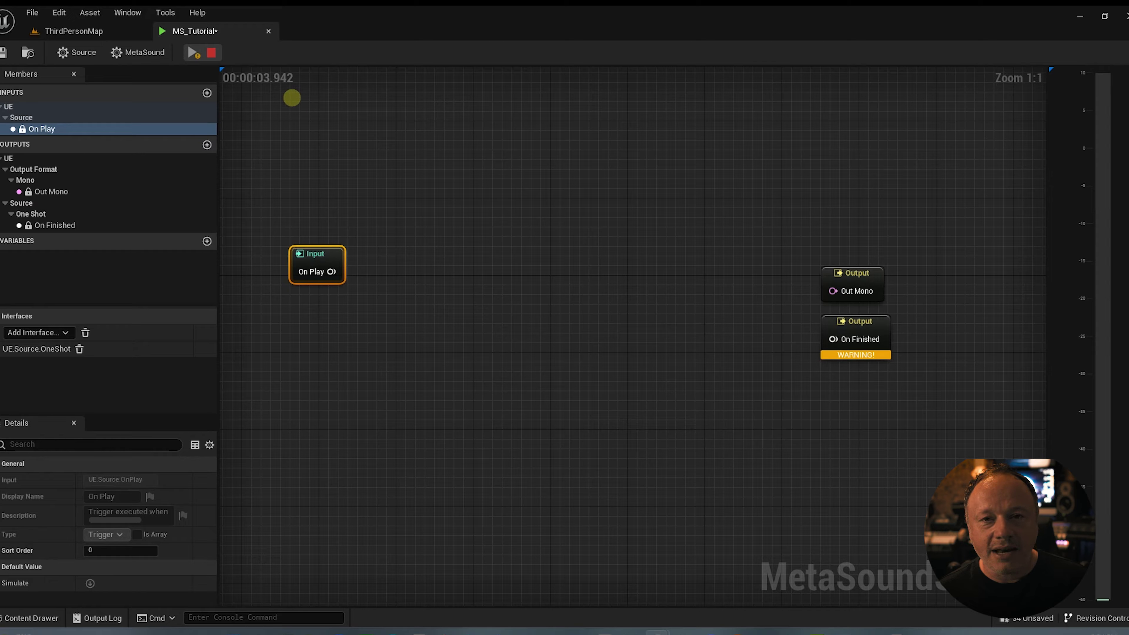
pyautogui.click(211, 52)
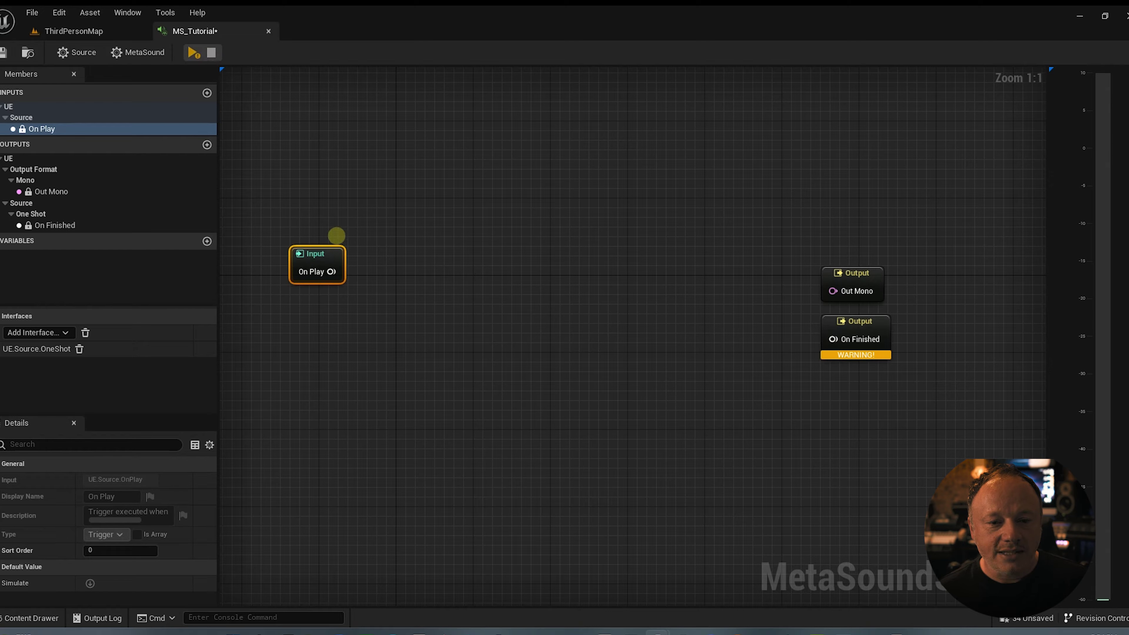
pyautogui.moveTo(316, 255); pyautogui.dragTo(307, 254)
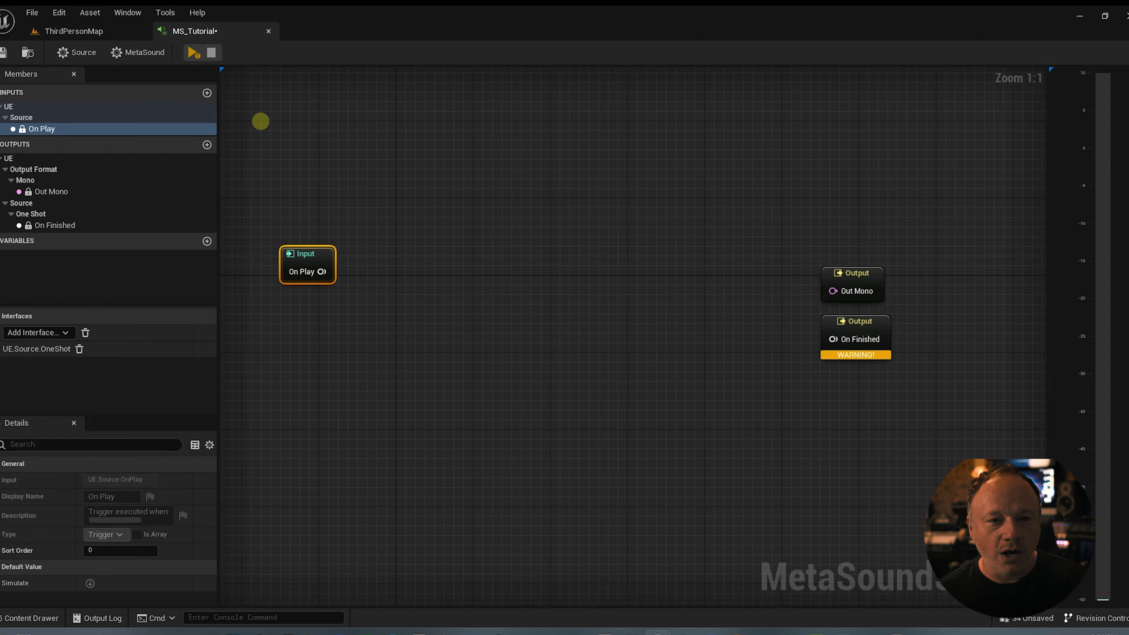
pyautogui.click(192, 53)
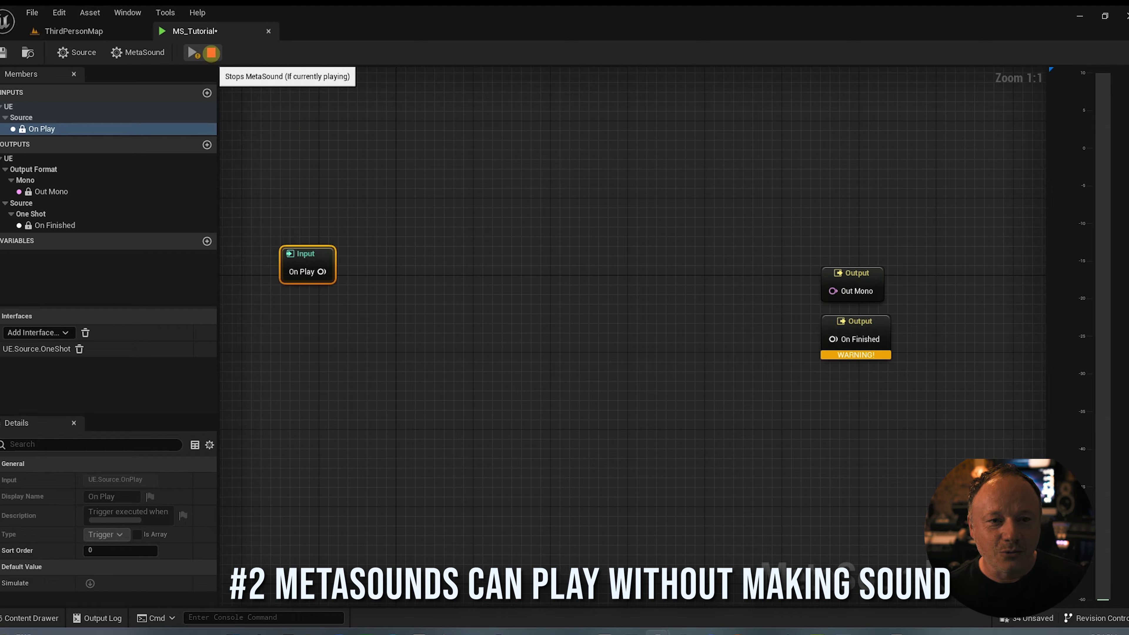
pyautogui.click(211, 53)
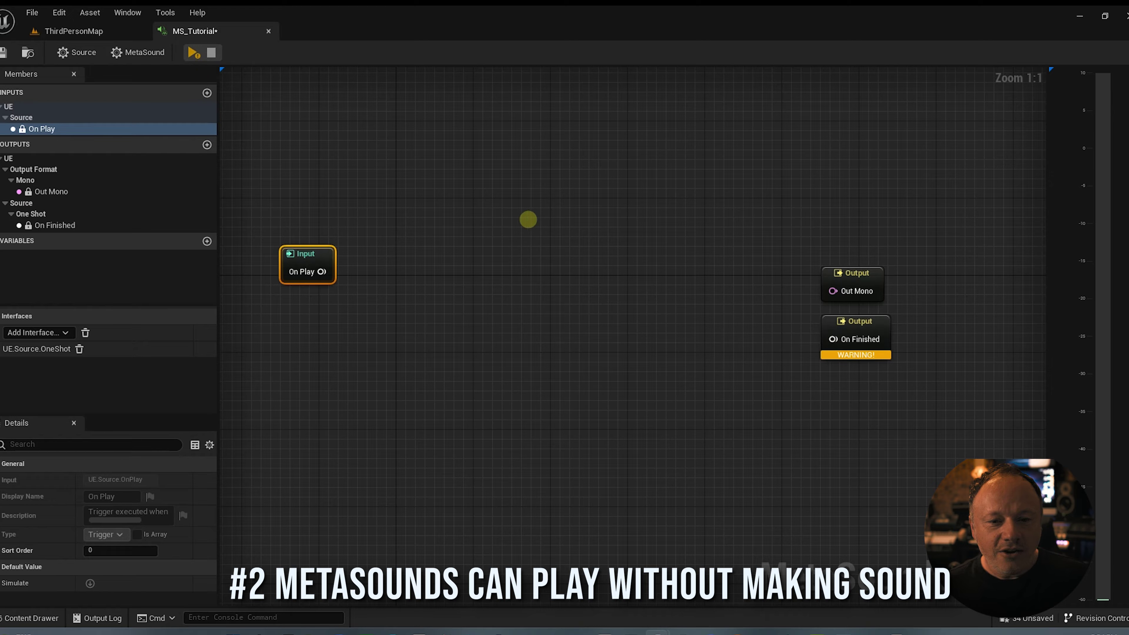
# Select the Out Mono and On Finished nodes together, shift them slightly away from the input node, and clear the selection
pyautogui.moveTo(844, 209); pyautogui.dragTo(892, 357)
pyautogui.moveTo(860, 273); pyautogui.dragTo(876, 278)
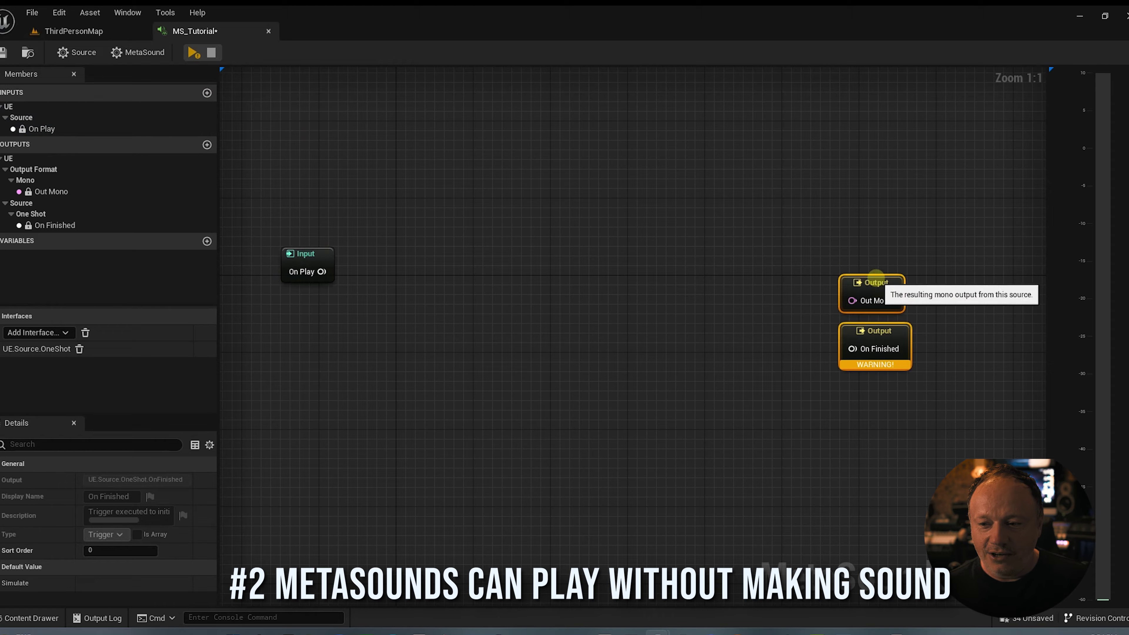
pyautogui.click(860, 224)
pyautogui.click(874, 281)
pyautogui.click(818, 243)
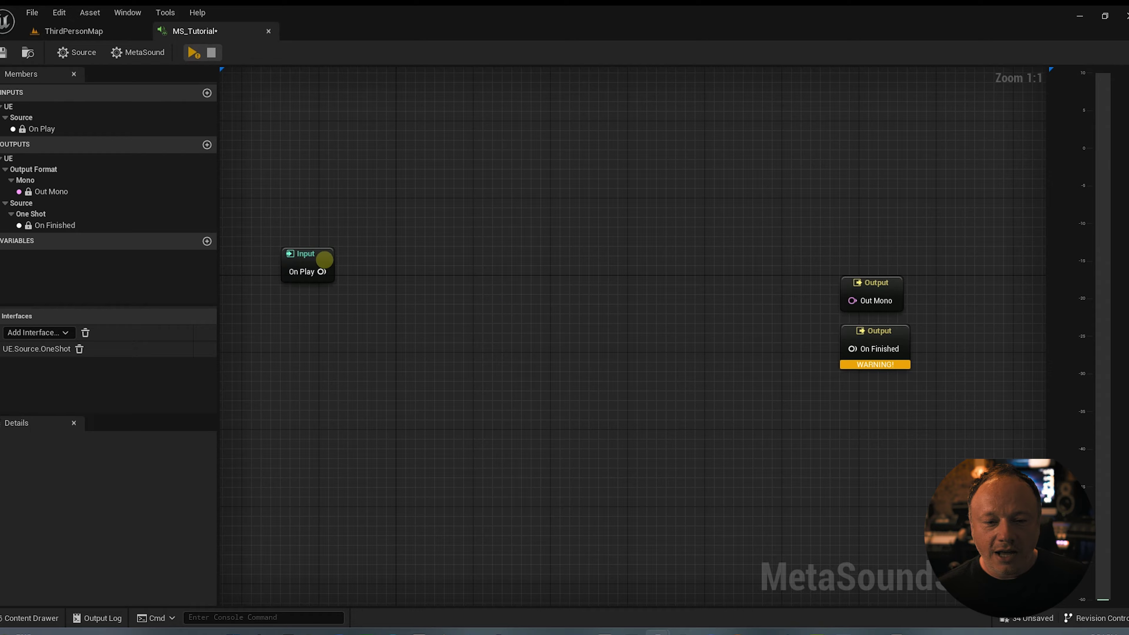
# Nudge the On Play node and each output node outward to leave more room between them
pyautogui.moveTo(318, 255); pyautogui.dragTo(309, 256)
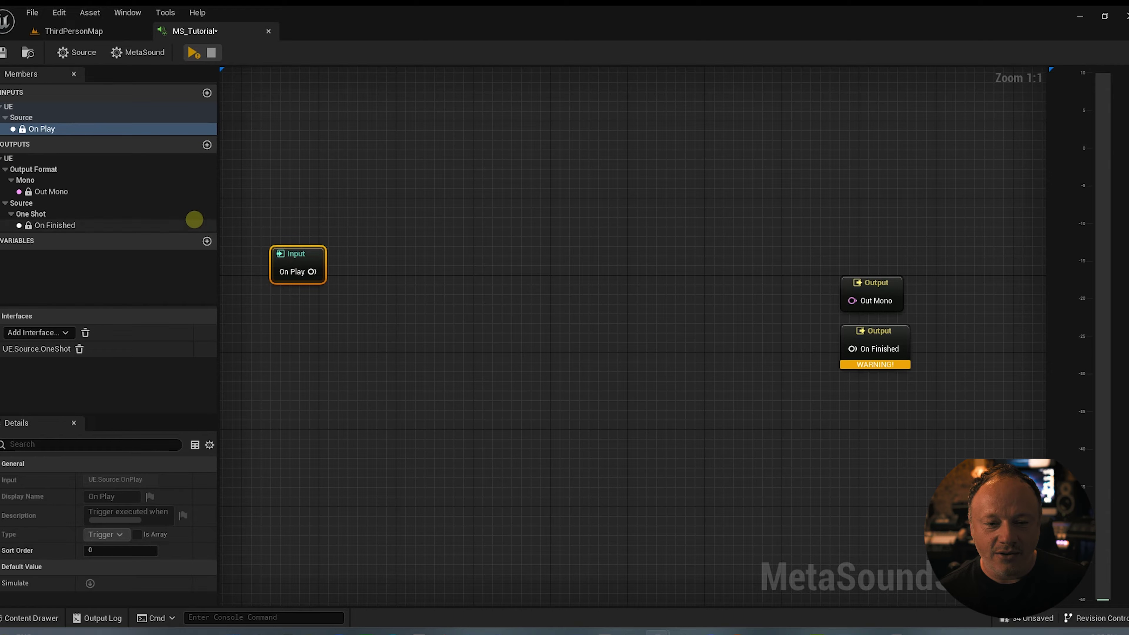
pyautogui.moveTo(303, 254); pyautogui.dragTo(298, 254)
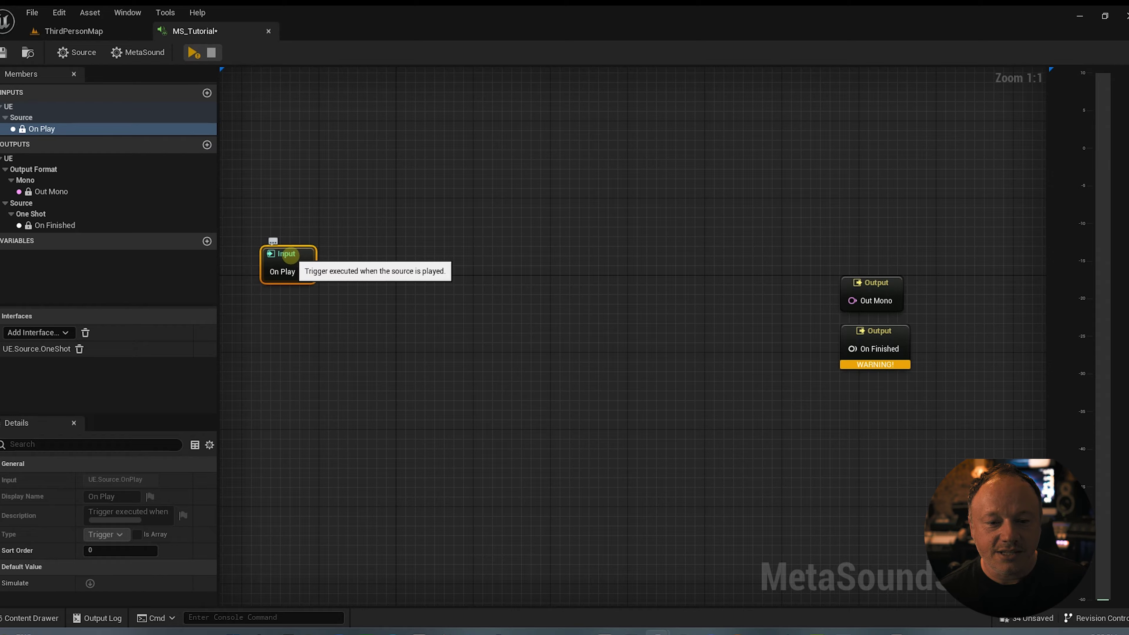
pyautogui.moveTo(297, 255); pyautogui.dragTo(295, 257)
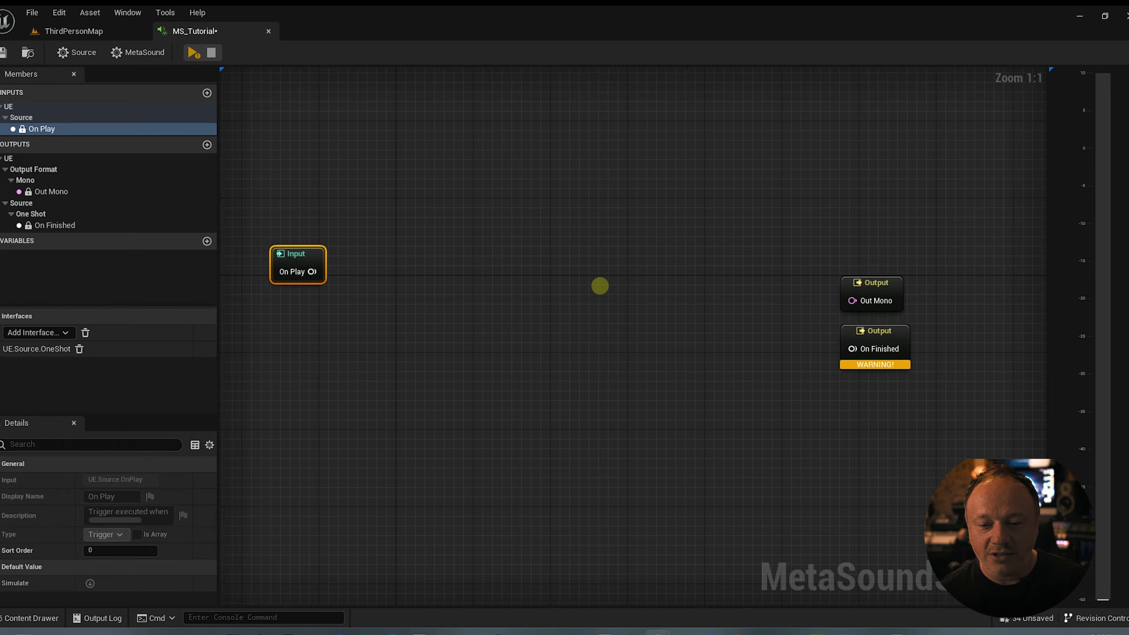
pyautogui.moveTo(871, 283); pyautogui.dragTo(882, 283)
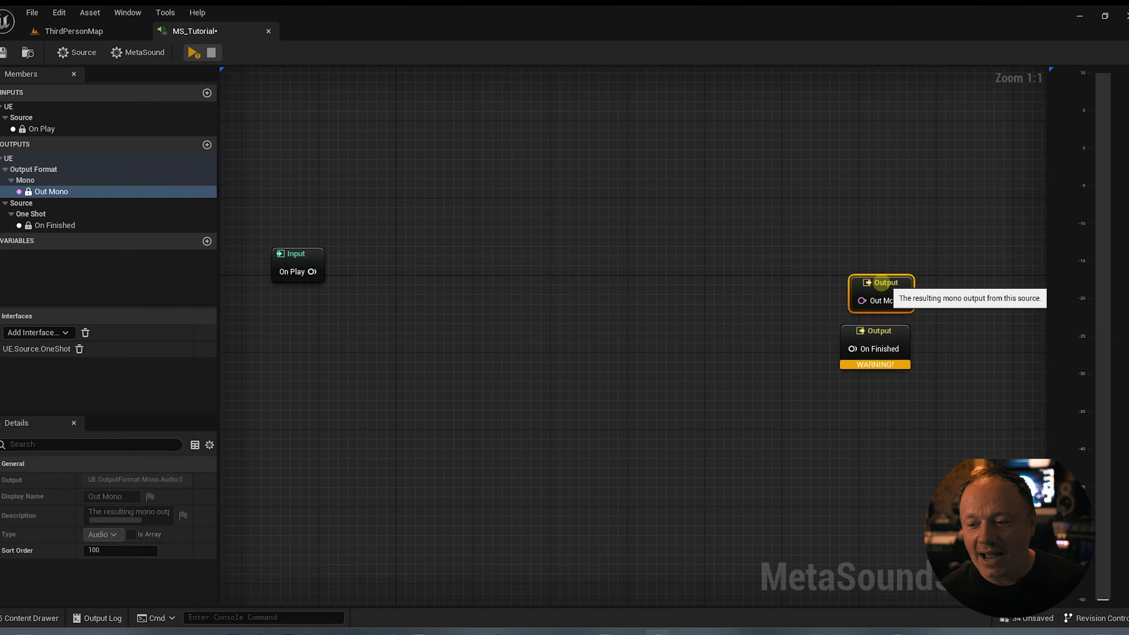
pyautogui.moveTo(889, 331); pyautogui.dragTo(899, 332)
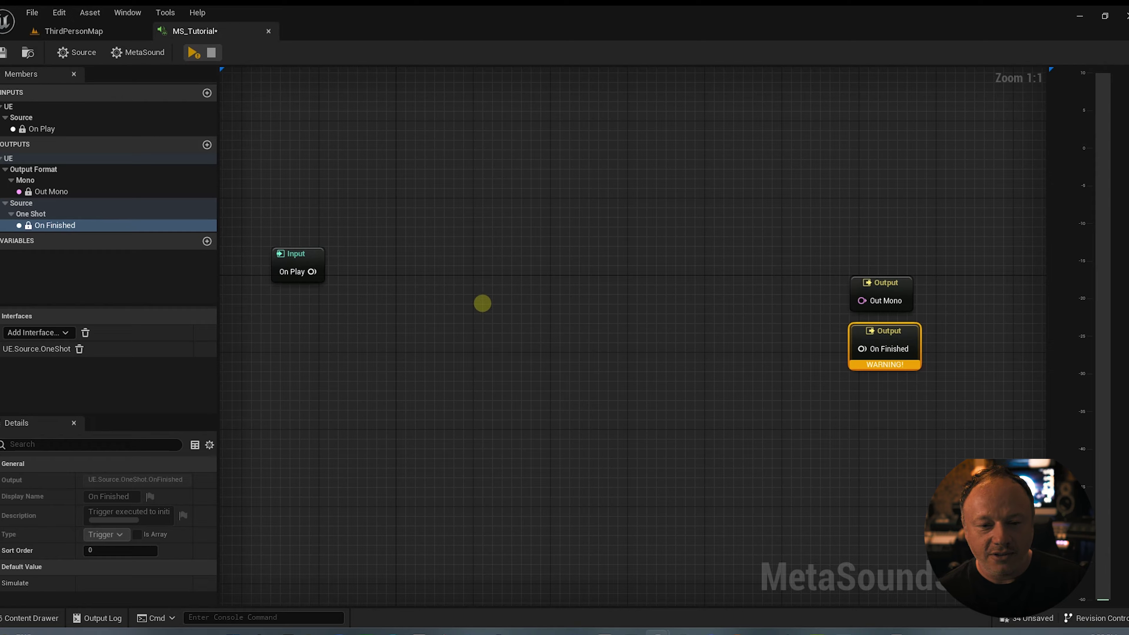
pyautogui.moveTo(318, 253); pyautogui.dragTo(308, 253)
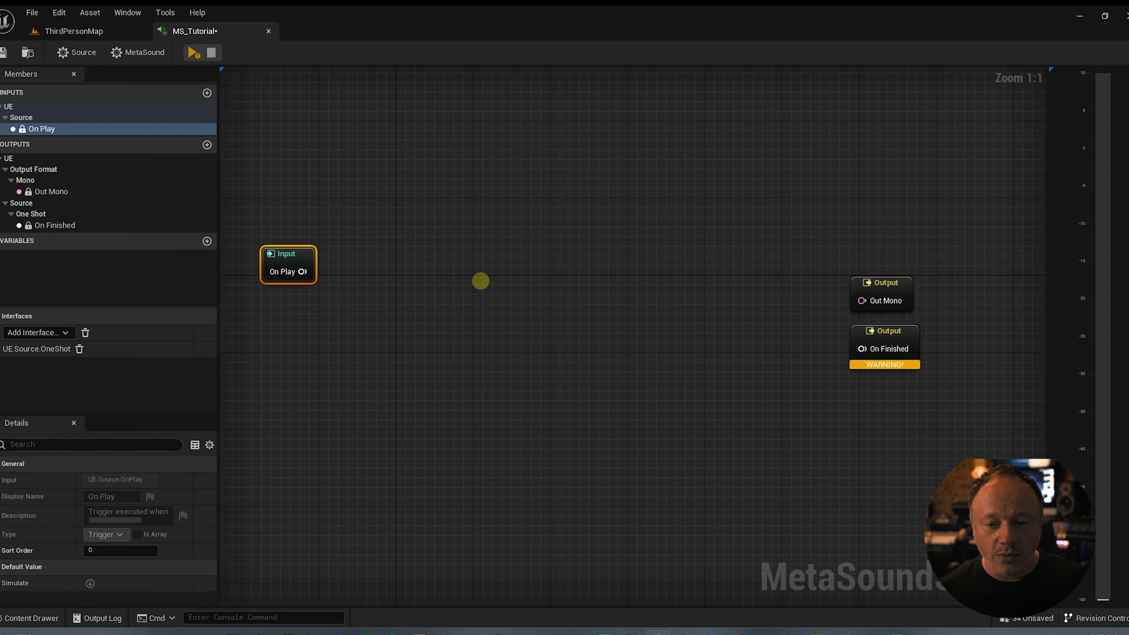
pyautogui.rightClick(481, 281)
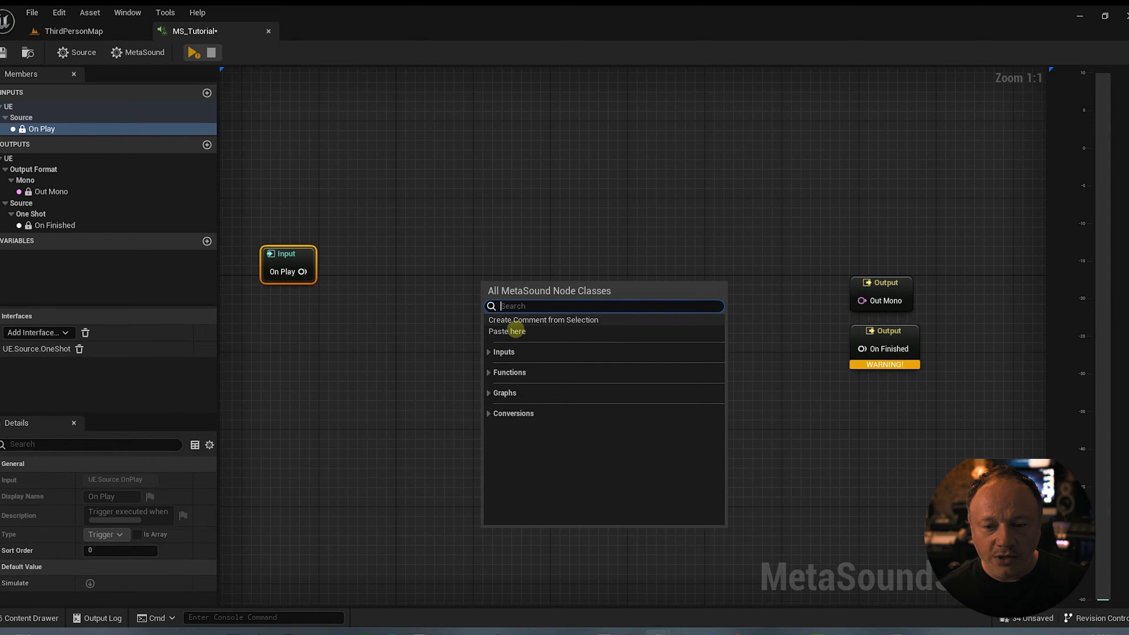
pyautogui.click(489, 352)
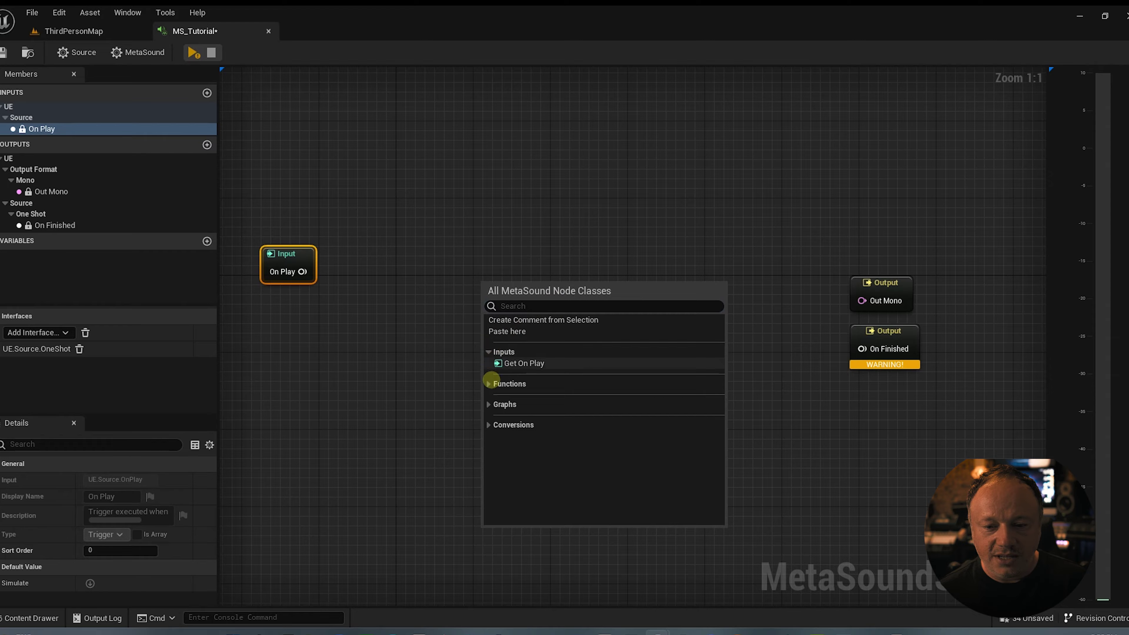
pyautogui.click(488, 383)
pyautogui.scroll(-2, 516, 418)
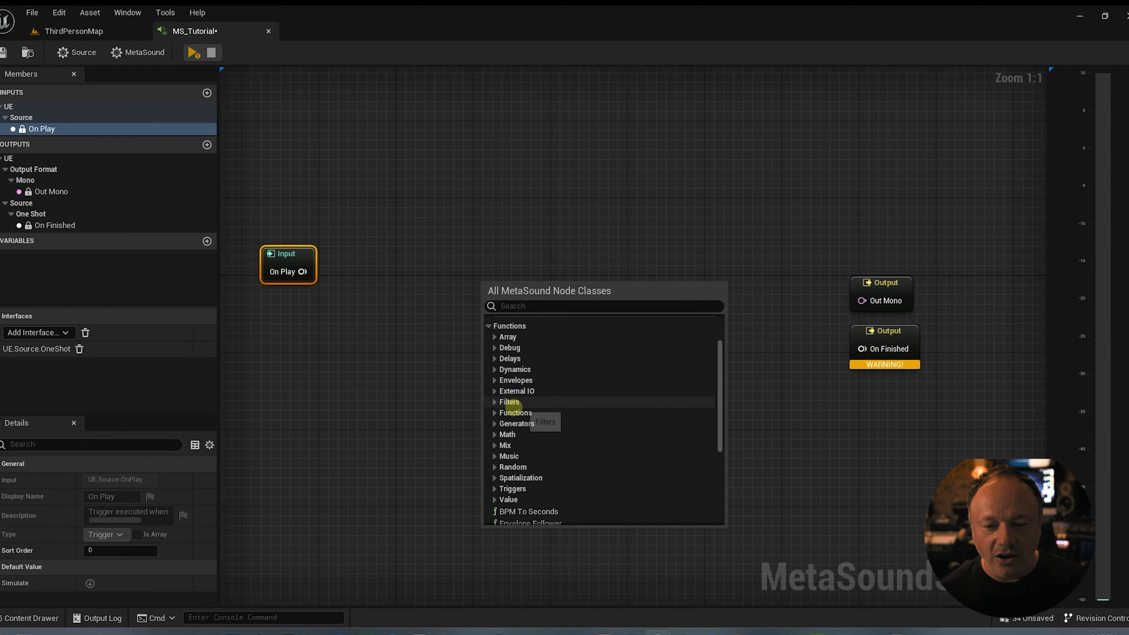
pyautogui.scroll(3, 506, 489)
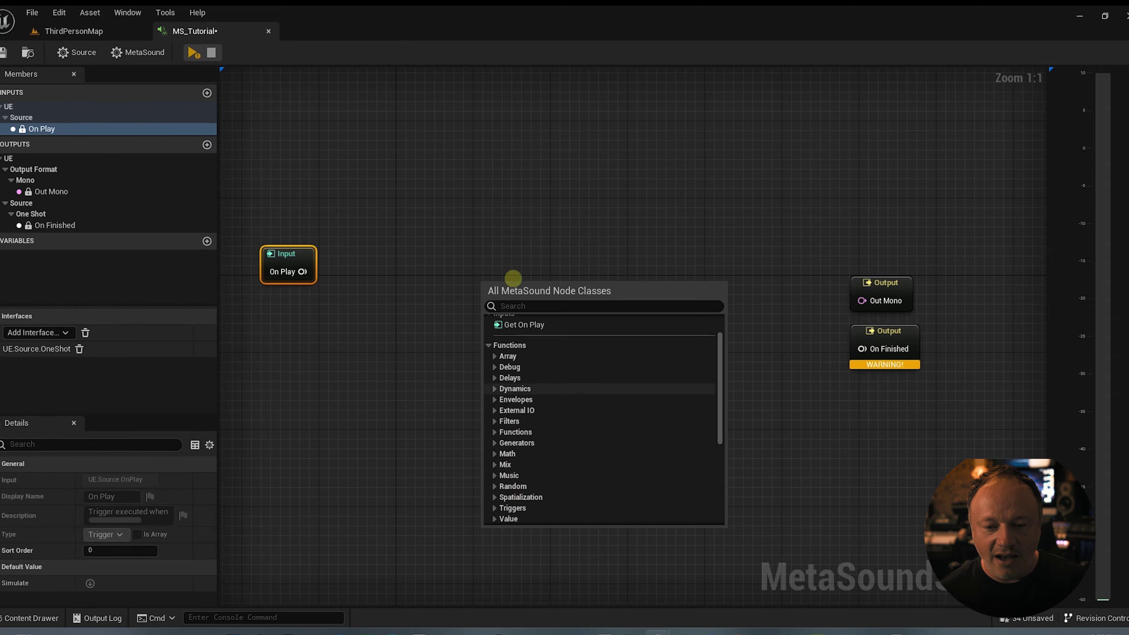
# Add a Wave Player (Stereo) node and place it between the On Play input and the output nodes
pyautogui.rightClick(510, 270)
pyautogui.write('wave')
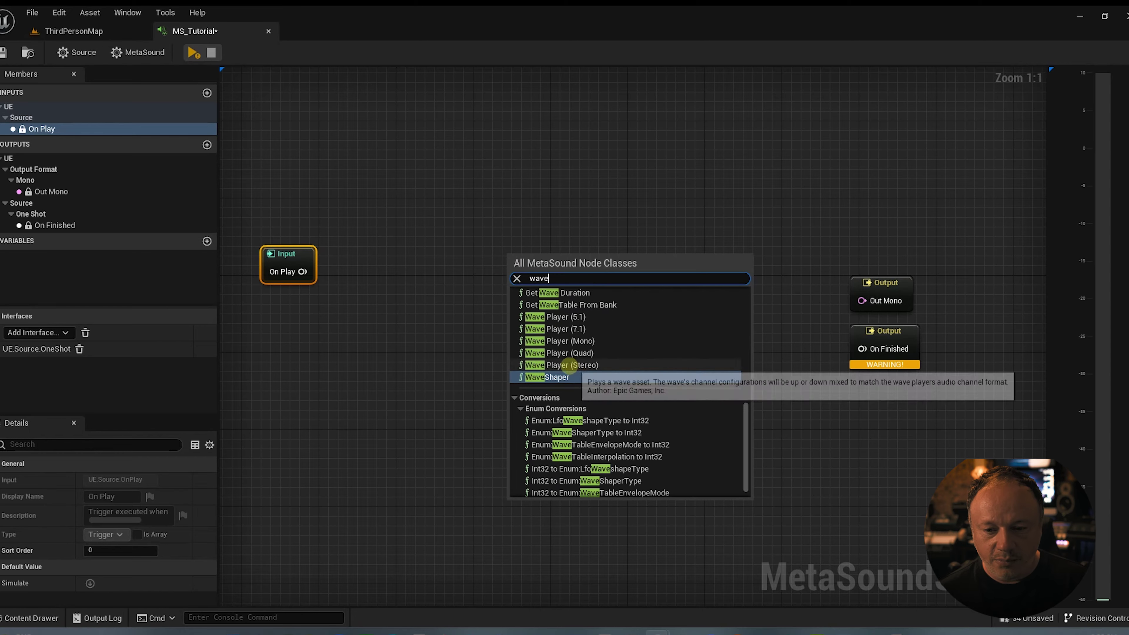
pyautogui.click(570, 365)
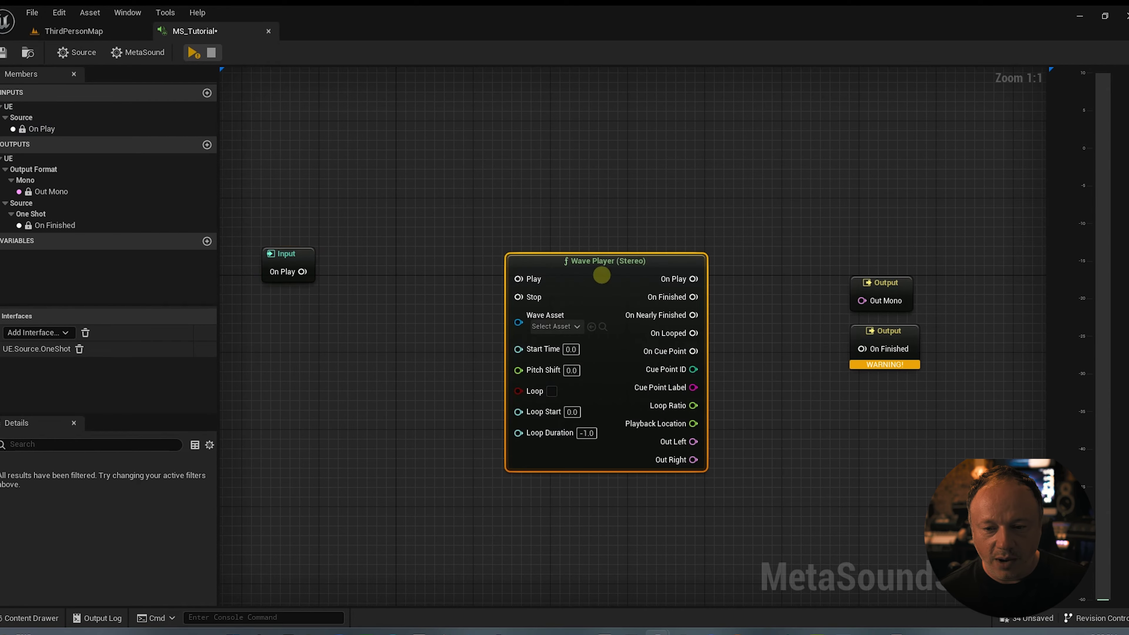
pyautogui.moveTo(600, 267); pyautogui.dragTo(546, 257)
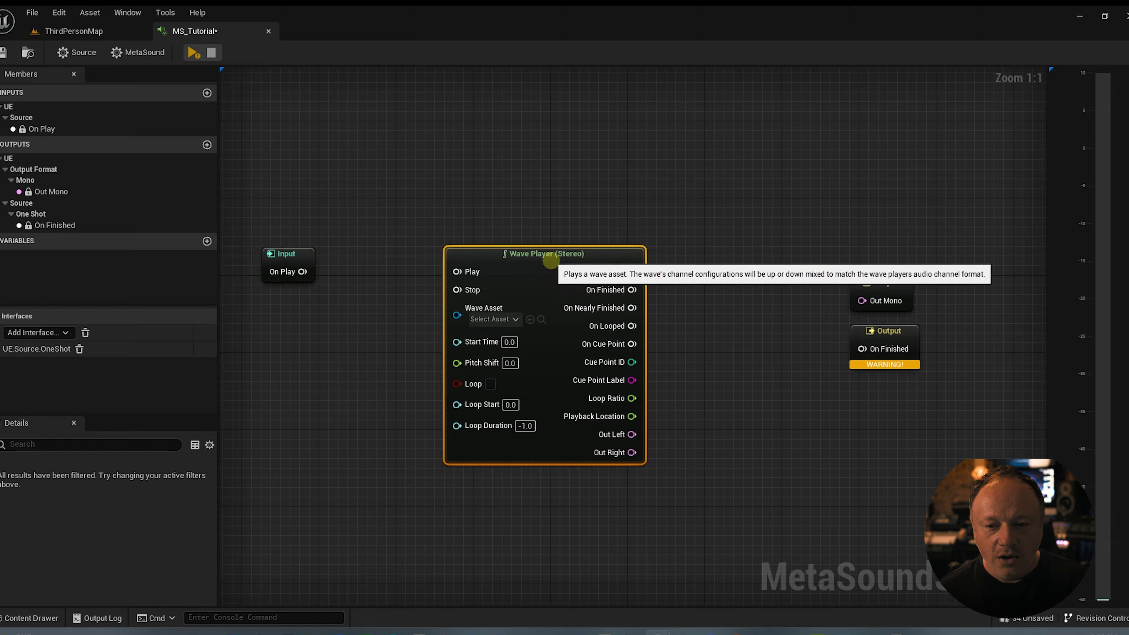
pyautogui.moveTo(562, 229); pyautogui.dragTo(584, 189, button='right')
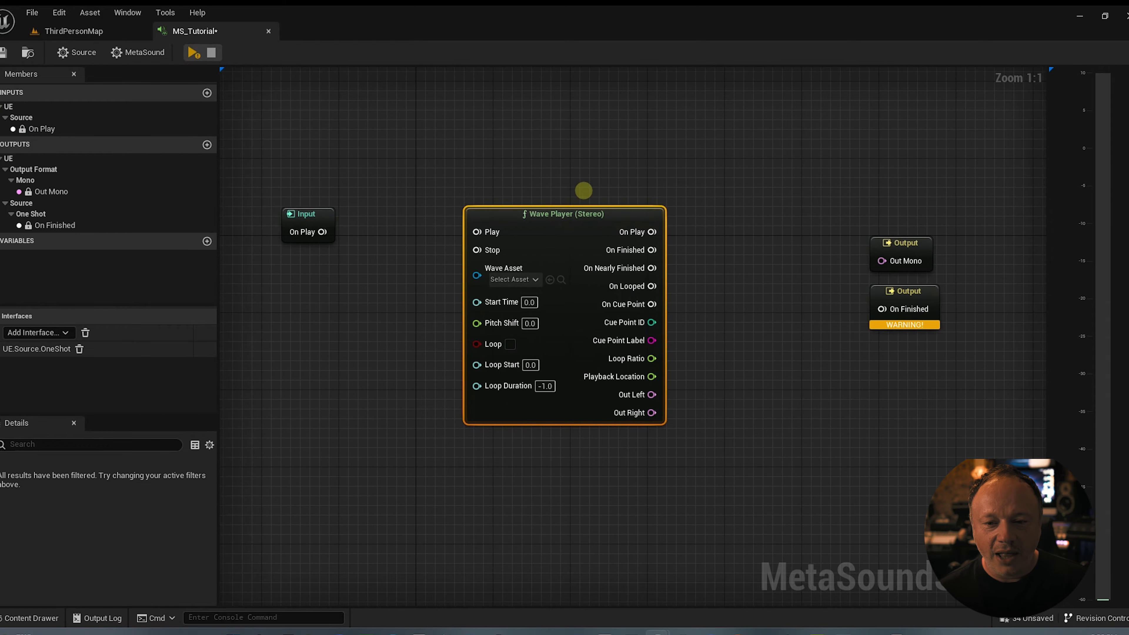
# Preview Lo_Strings_04_m8_bpm86, assign it as the Wave Player's wave asset, and shift the node slightly toward the On Play input
pyautogui.click(524, 278)
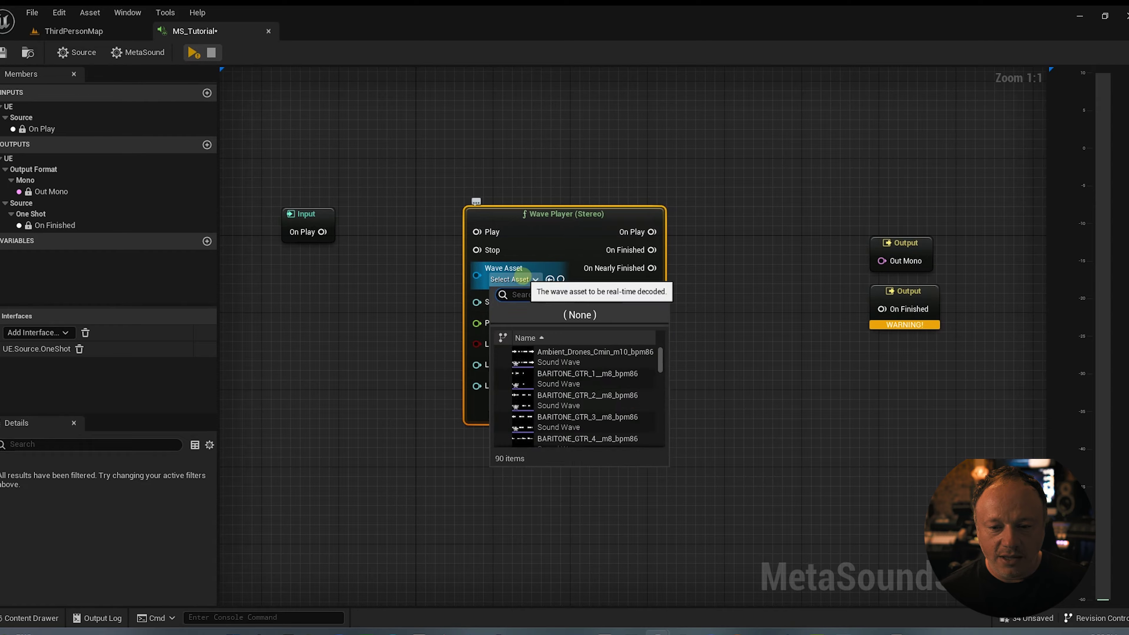
pyautogui.scroll(-3, 550, 369)
pyautogui.scroll(-10, 550, 368)
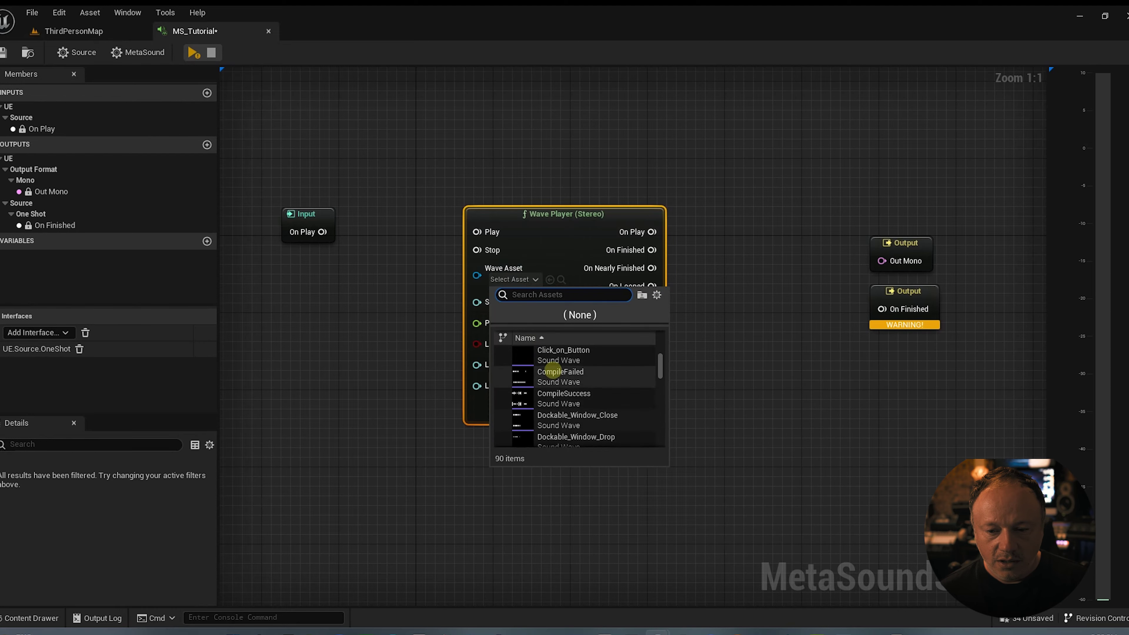
pyautogui.scroll(-8, 560, 372)
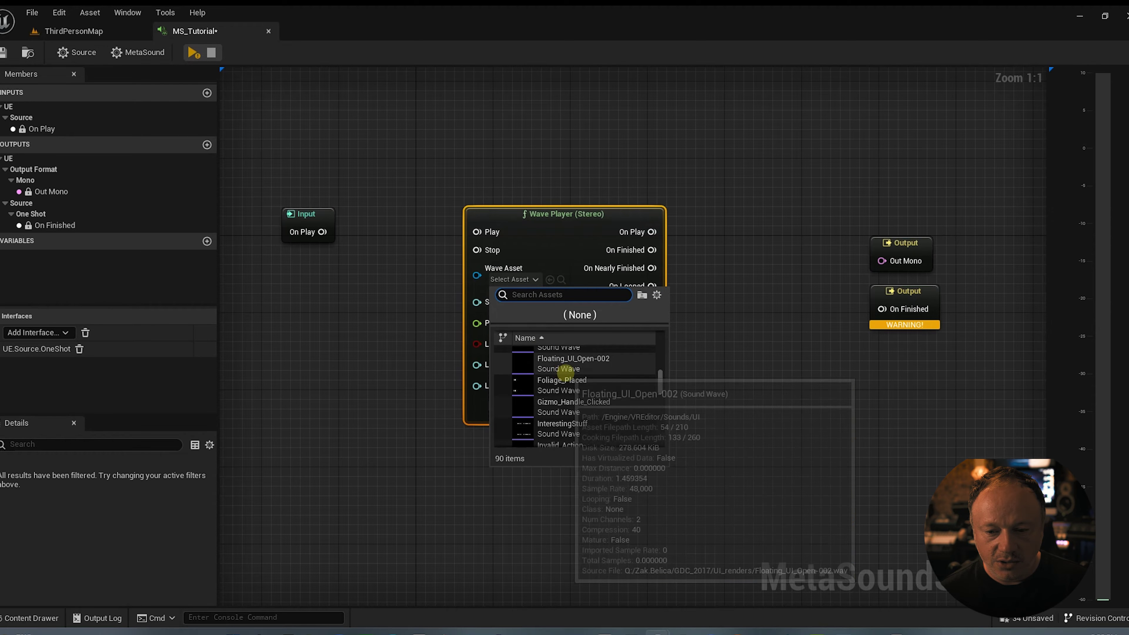
pyautogui.scroll(2, 603, 382)
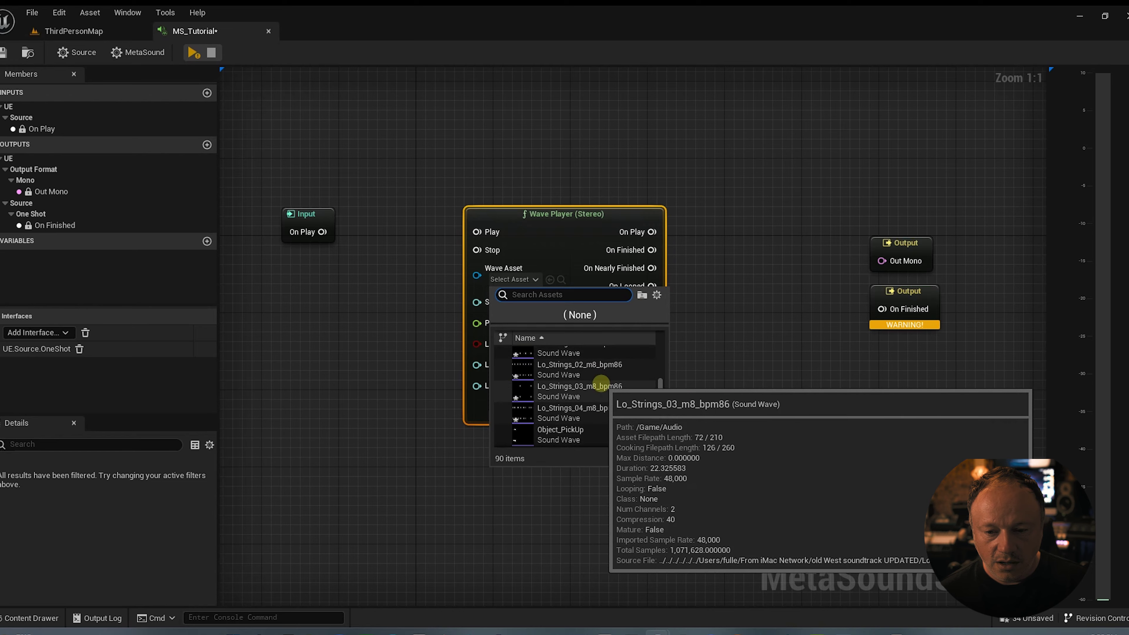
pyautogui.click(520, 412)
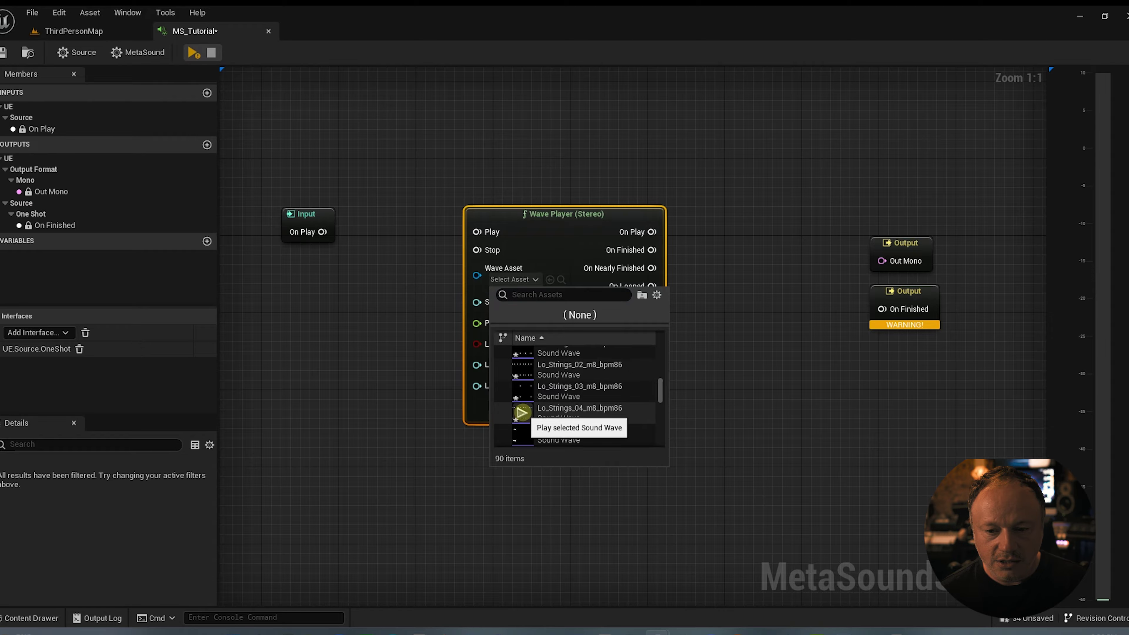
pyautogui.click(582, 411)
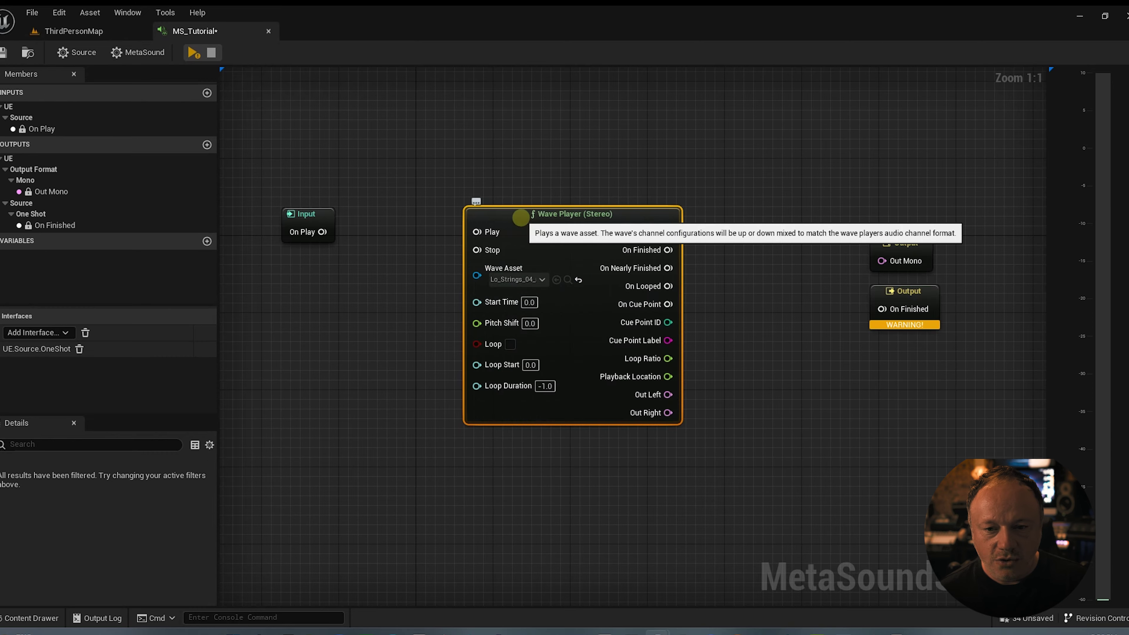
pyautogui.moveTo(517, 214); pyautogui.dragTo(506, 215)
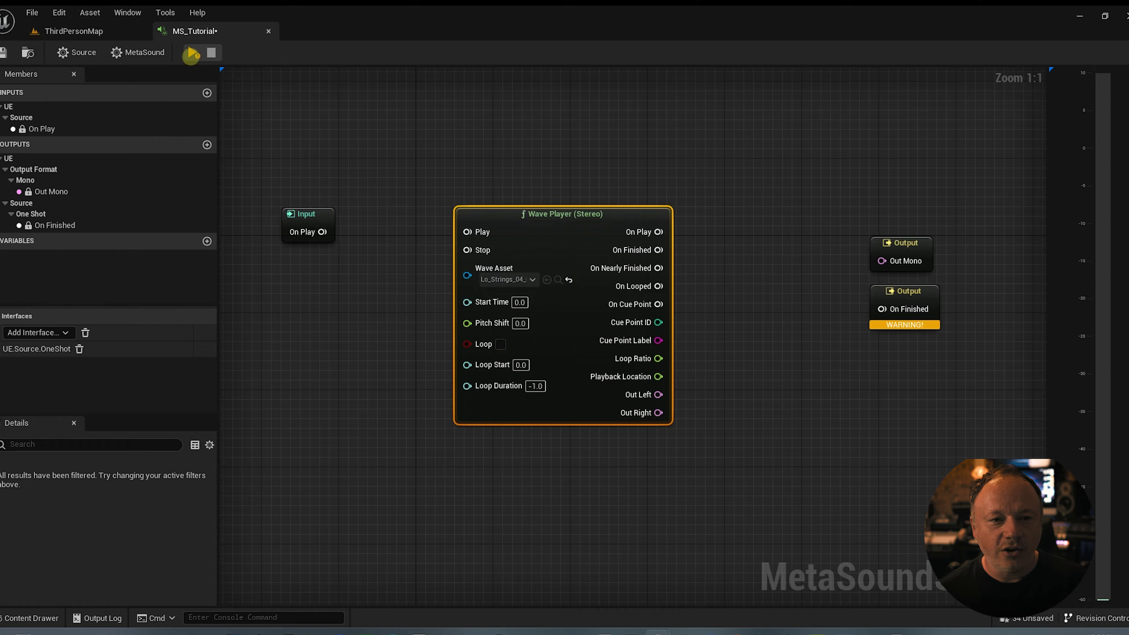
# Preview the unconnected MetaSound twice, stopping it each time, and shift the On Play node away from the Wave Player
pyautogui.click(192, 54)
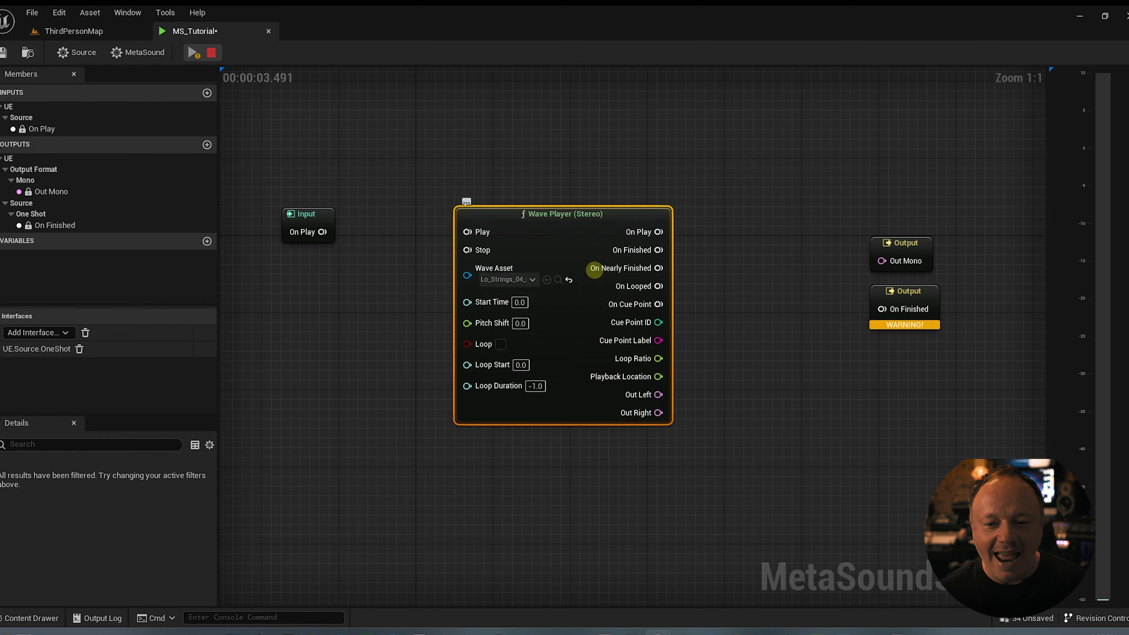
pyautogui.click(215, 52)
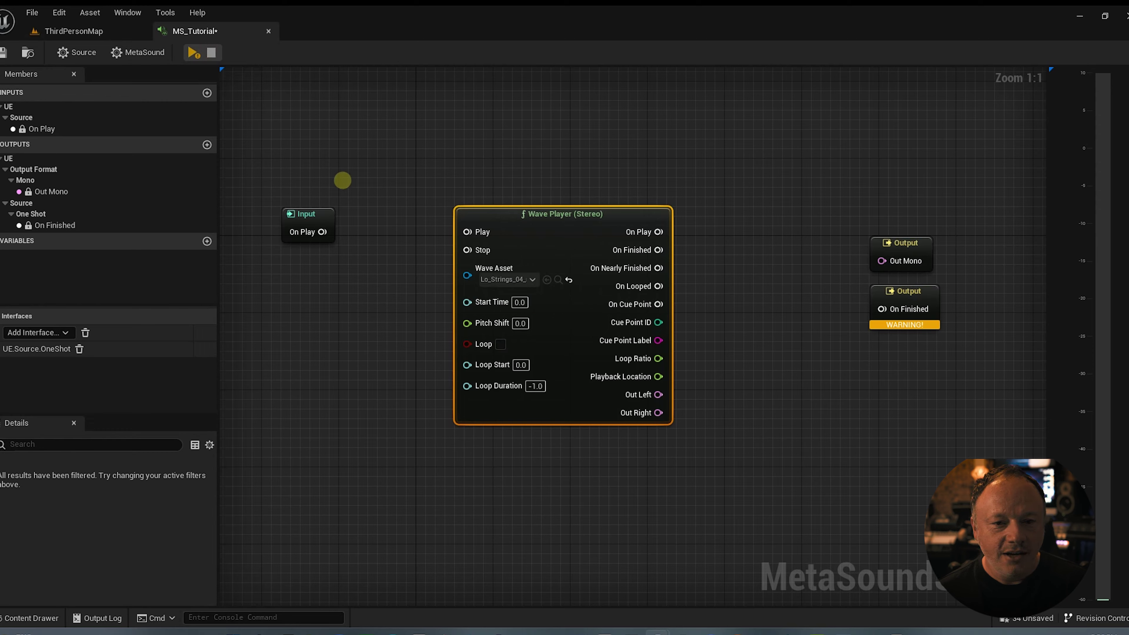
pyautogui.moveTo(316, 216); pyautogui.dragTo(307, 207)
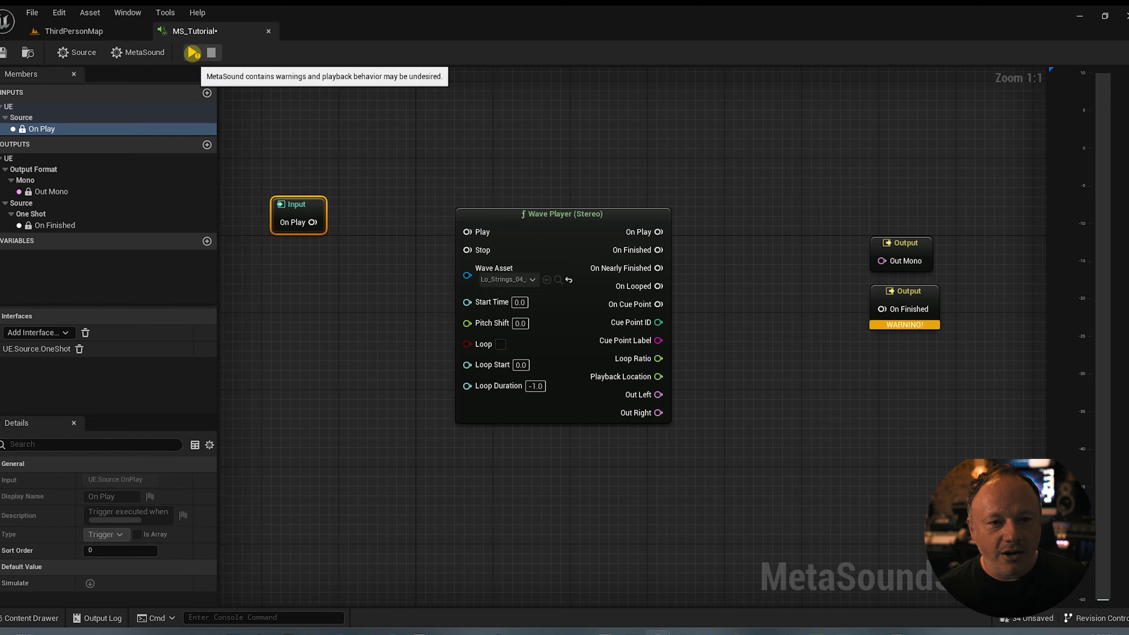
pyautogui.click(192, 52)
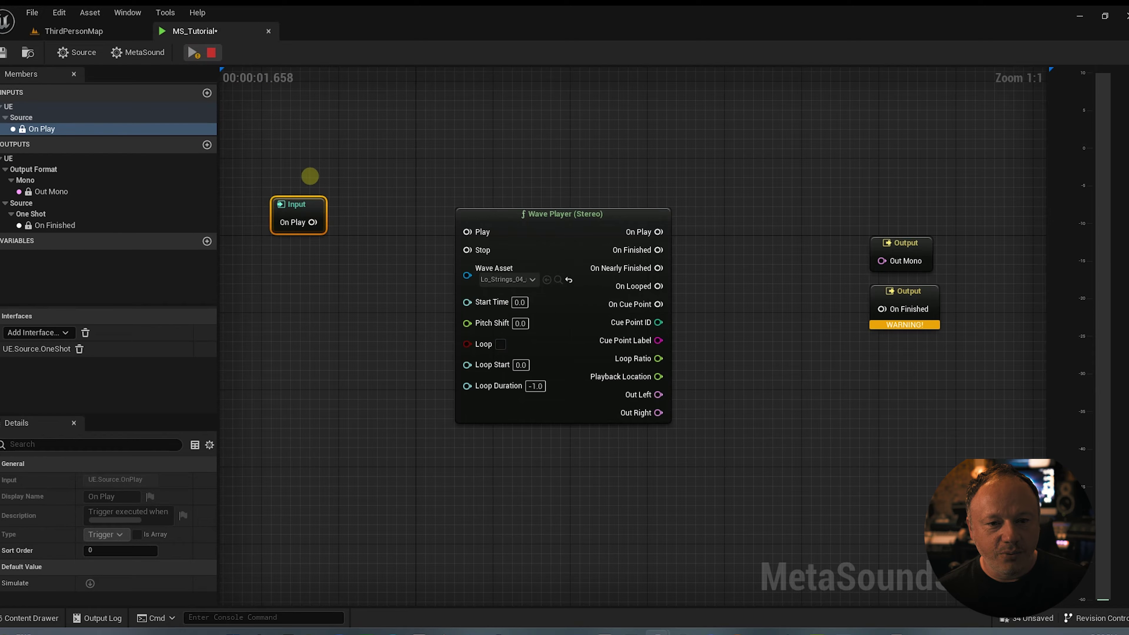
pyautogui.moveTo(315, 203); pyautogui.dragTo(306, 203)
pyautogui.click(211, 52)
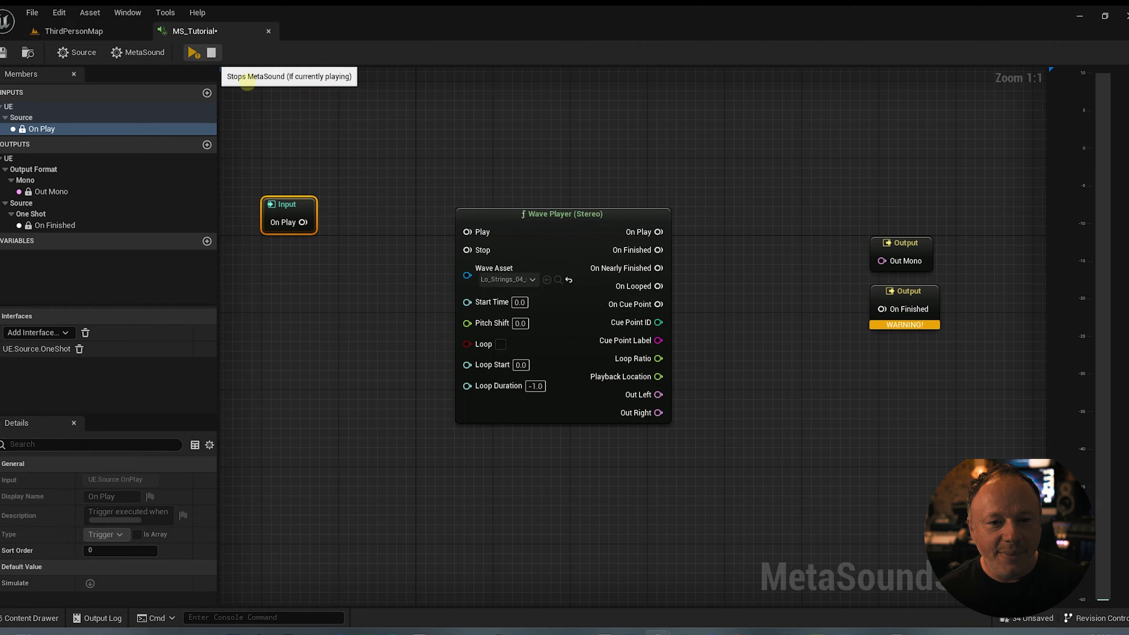
# Abandon a loose connection from On Play and shift the Wave Player slightly toward the output nodes
pyautogui.moveTo(303, 222); pyautogui.dragTo(399, 254)
pyautogui.click(422, 167)
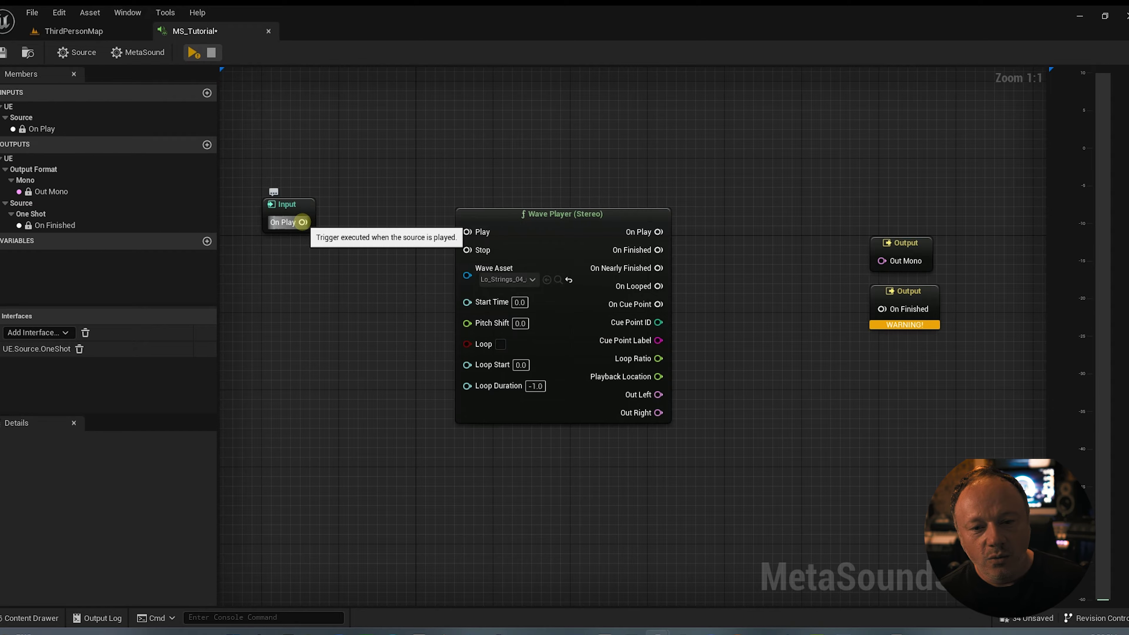
pyautogui.click(479, 212)
pyautogui.moveTo(479, 212); pyautogui.dragTo(489, 213)
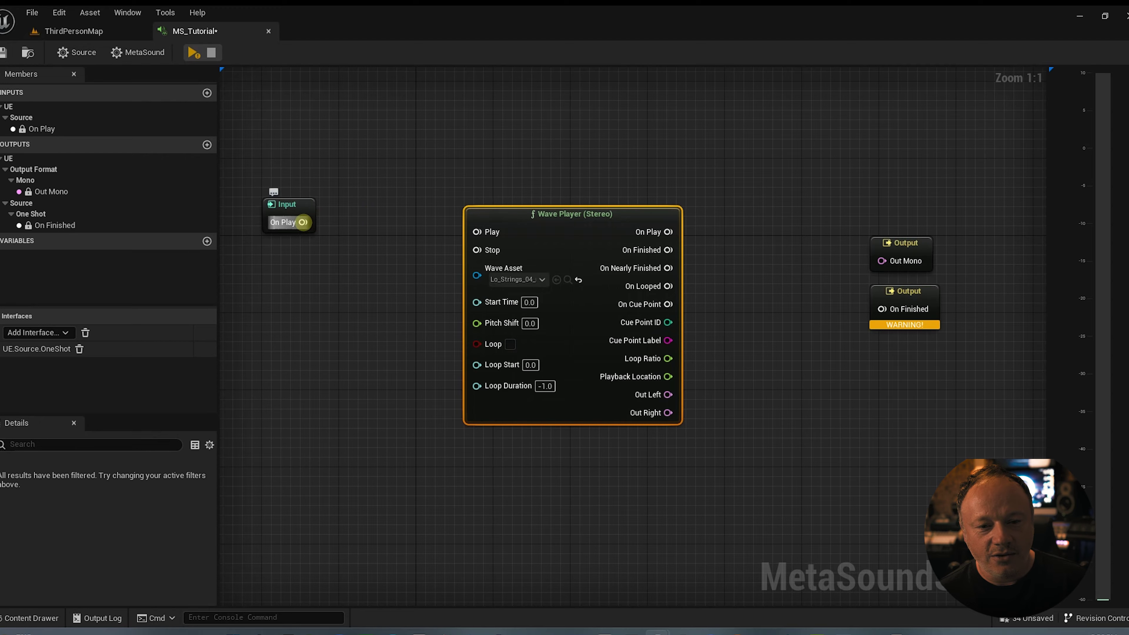
# Try connecting the On Play trigger to the Wave Player's Play input, and break the connection again
pyautogui.moveTo(302, 222); pyautogui.dragTo(374, 223)
pyautogui.moveTo(462, 228); pyautogui.dragTo(472, 230)
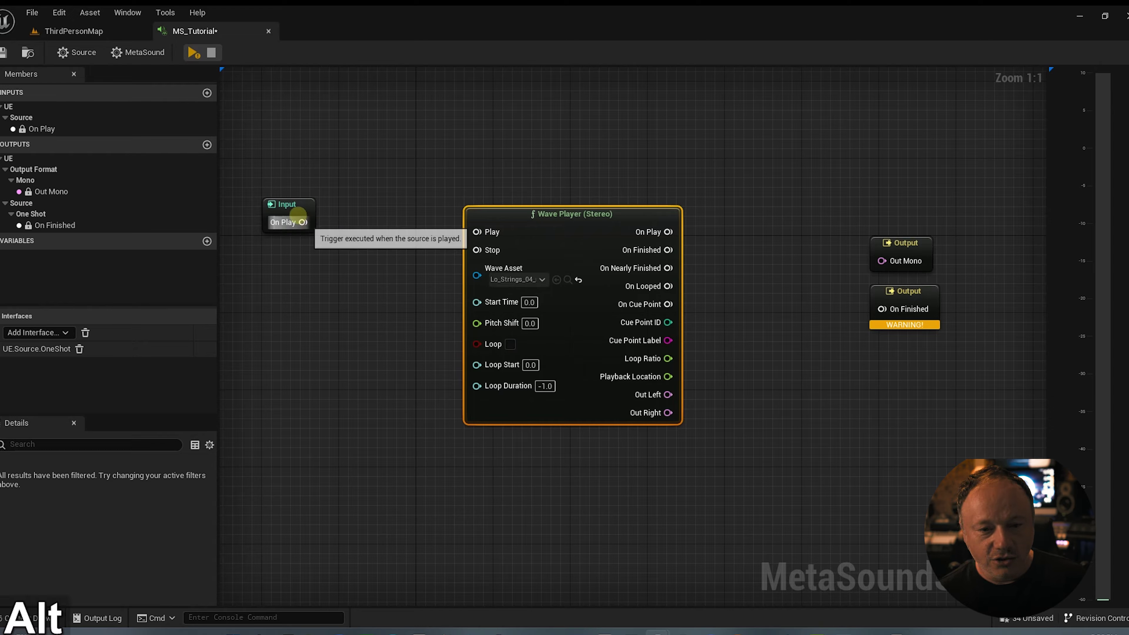
pyautogui.keyDown('alt'); pyautogui.click(304, 222); pyautogui.keyUp('alt')
# Move the On Play node up, clear of the Wave Player, and briefly preview the unconnected MetaSound
pyautogui.moveTo(295, 206); pyautogui.dragTo(286, 139)
pyautogui.click(194, 53)
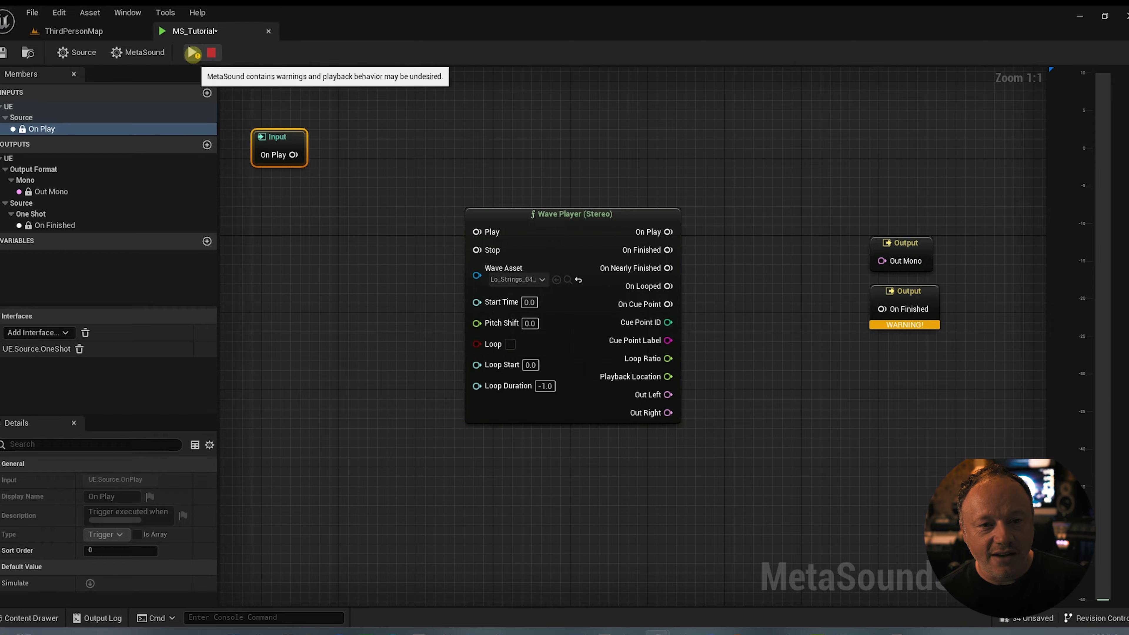
pyautogui.click(216, 52)
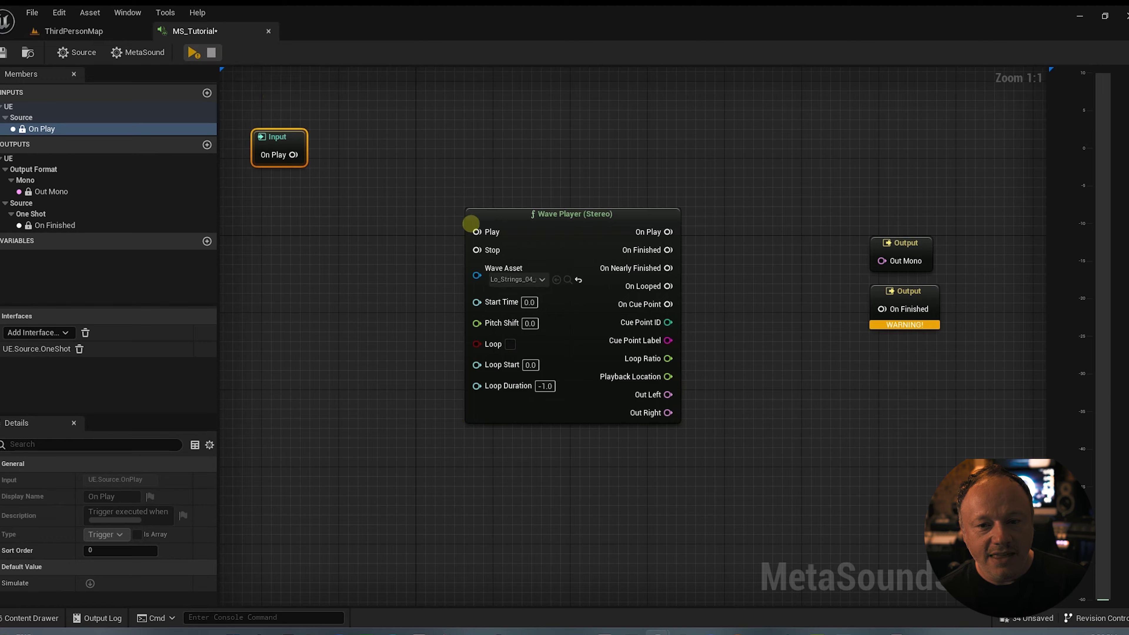
# Promote the Wave Player's Play pin to a graph input and shift the new node away from the Wave Player
pyautogui.moveTo(476, 232); pyautogui.dragTo(371, 230)
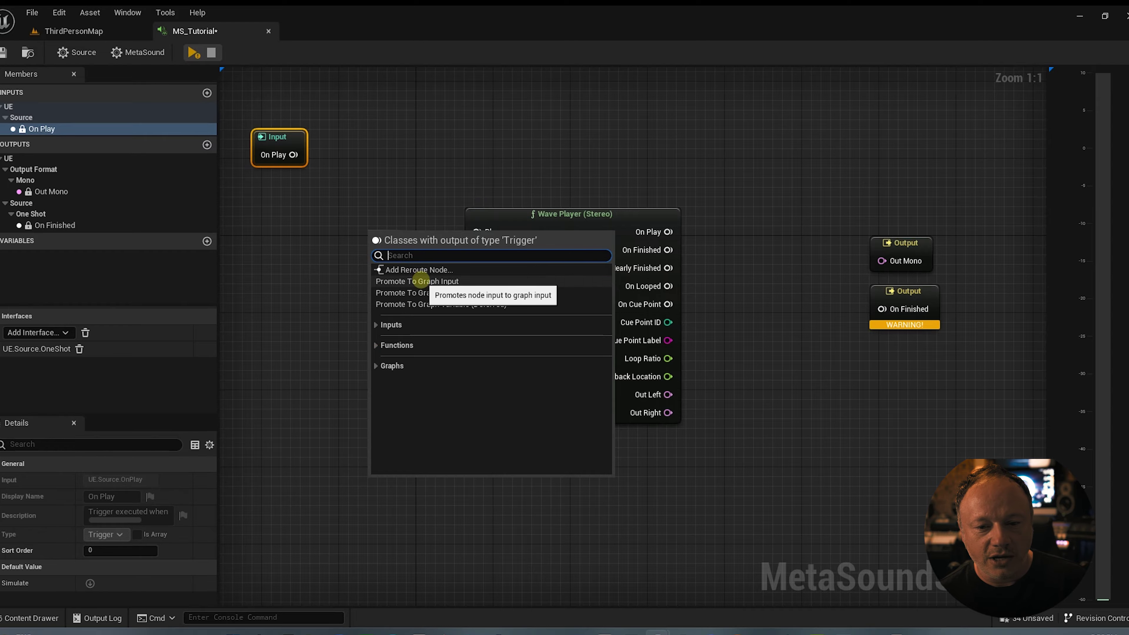
pyautogui.click(418, 281)
pyautogui.moveTo(390, 237); pyautogui.dragTo(358, 237)
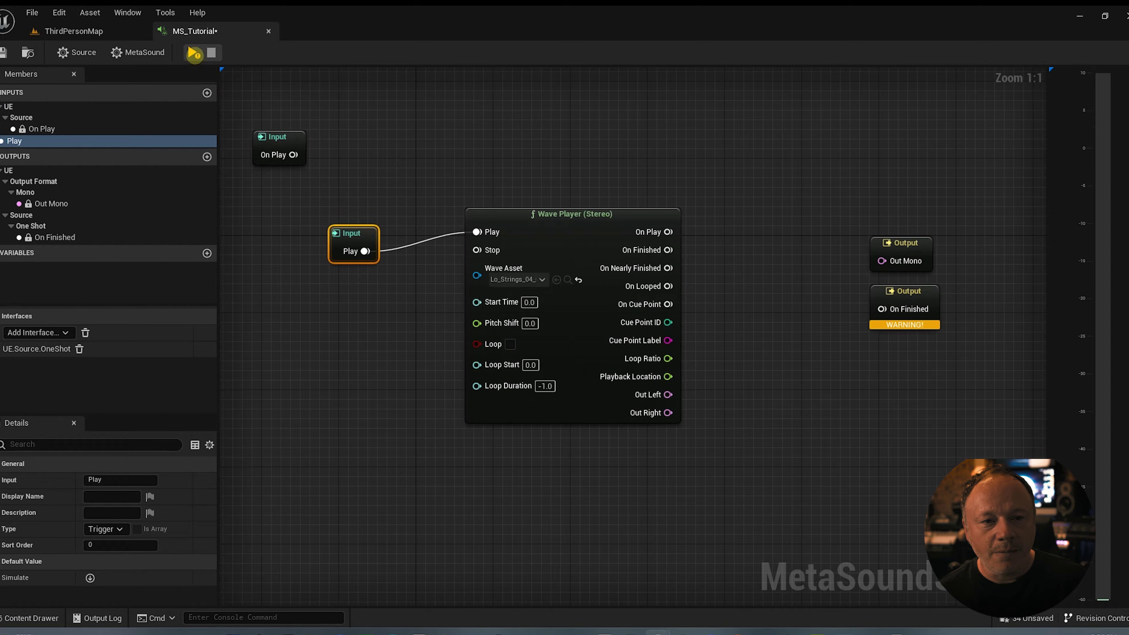
# Preview the MetaSound with the promoted Play input attached, stop it, and delete the Play node from the graph
pyautogui.click(194, 53)
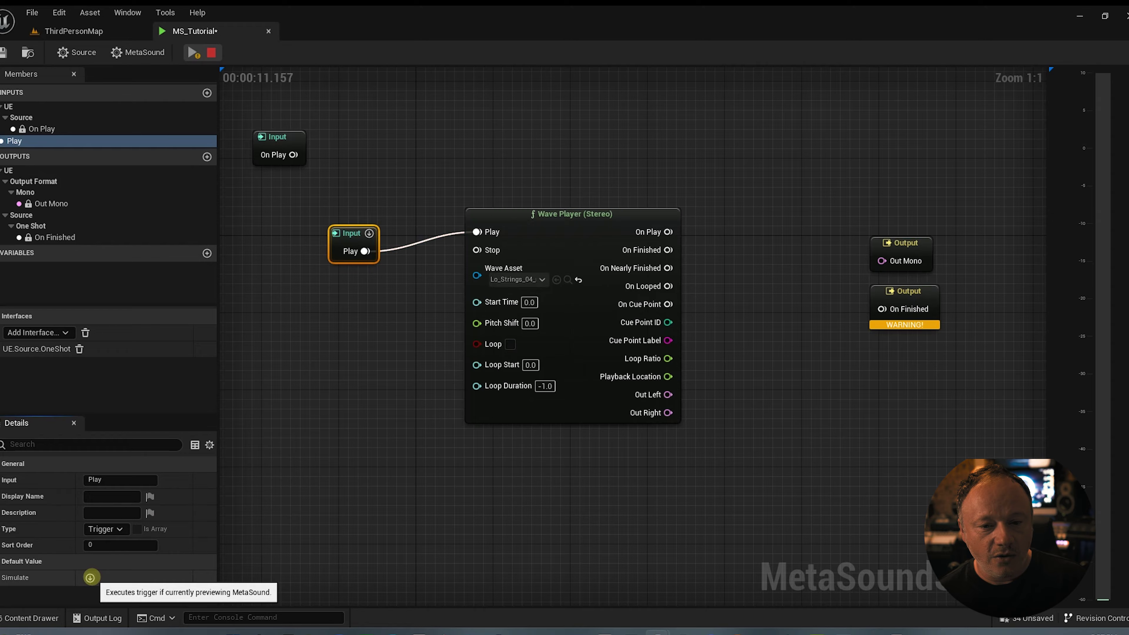
pyautogui.click(210, 53)
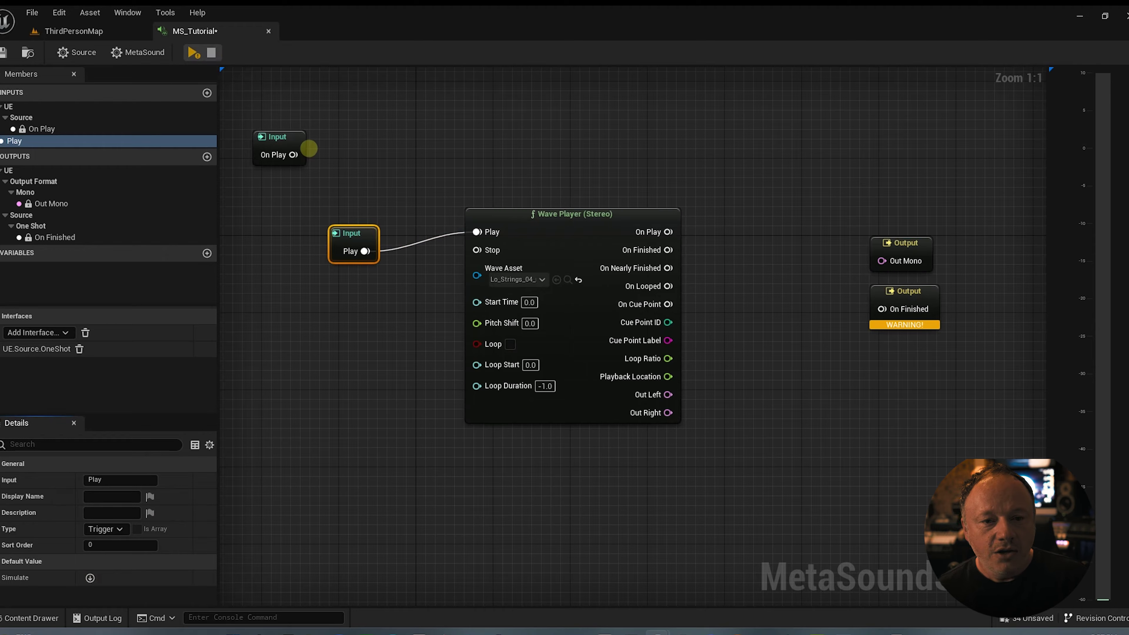
pyautogui.press('Delete')
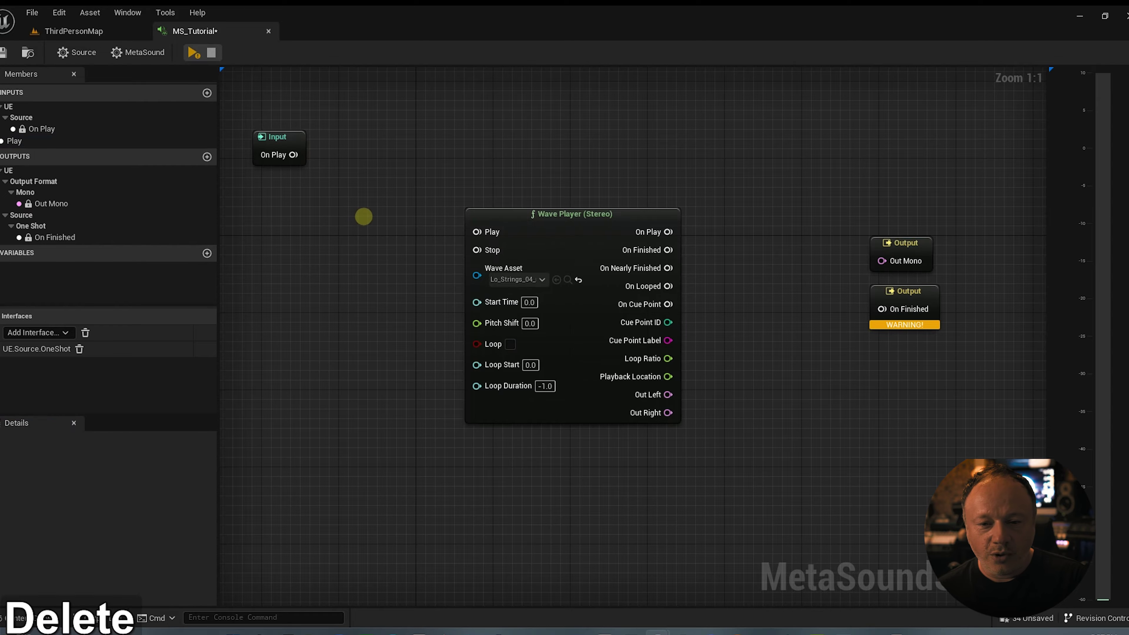
pyautogui.click(275, 139)
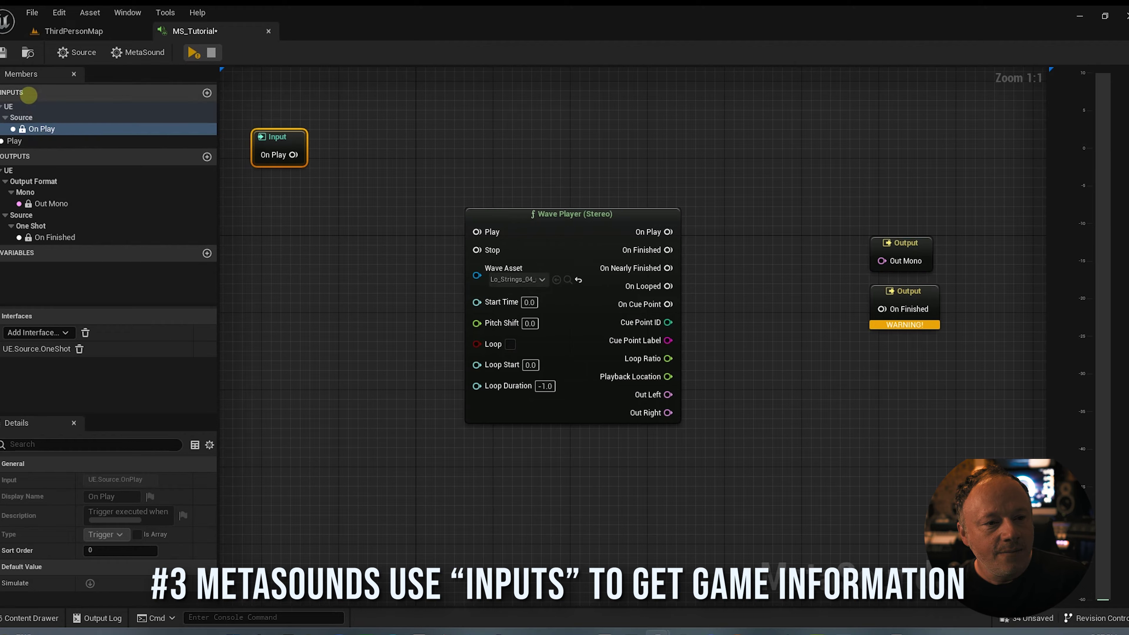
pyautogui.click(29, 95)
pyautogui.click(3, 94)
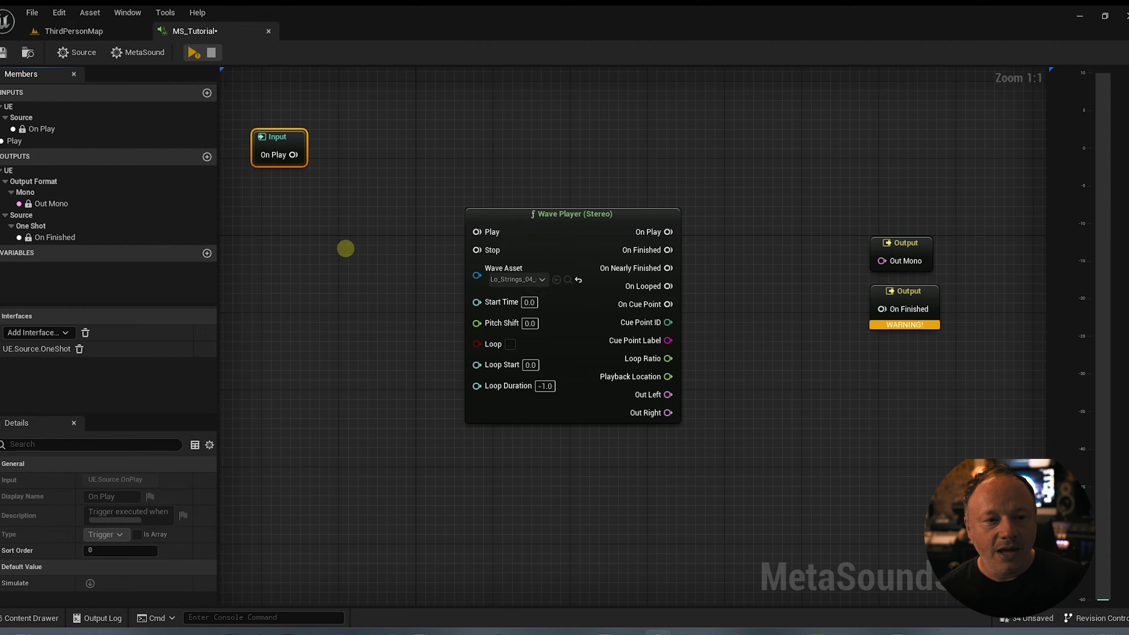
# Add a new graph input to the MetaSound and name it LoopSound
pyautogui.click(206, 93)
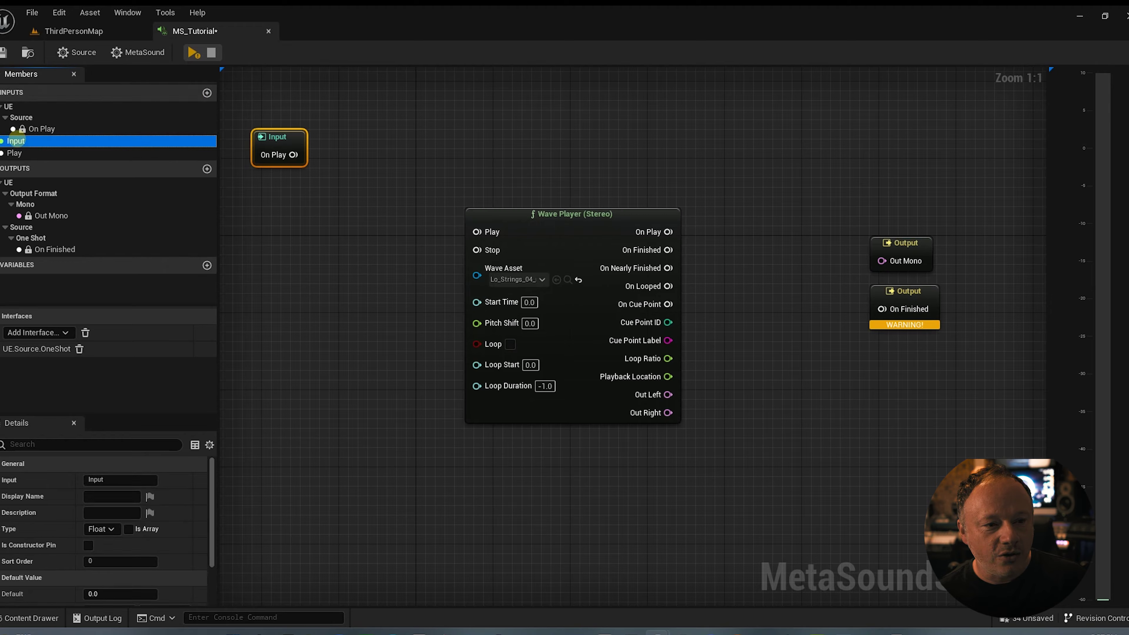
pyautogui.press('Return')
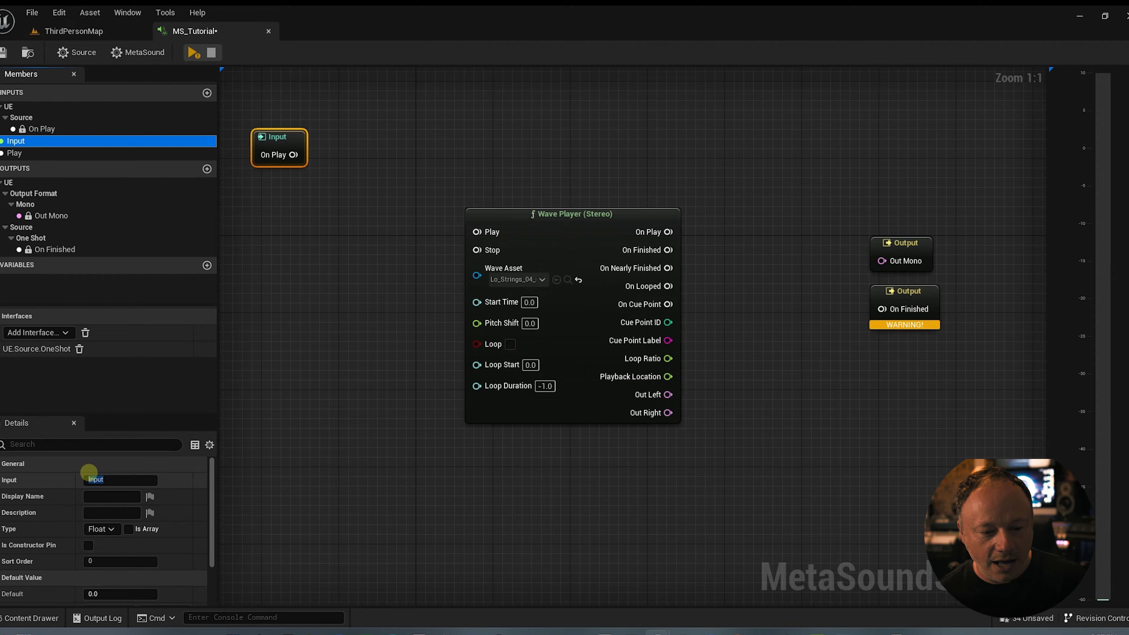
pyautogui.write('LoopSound')
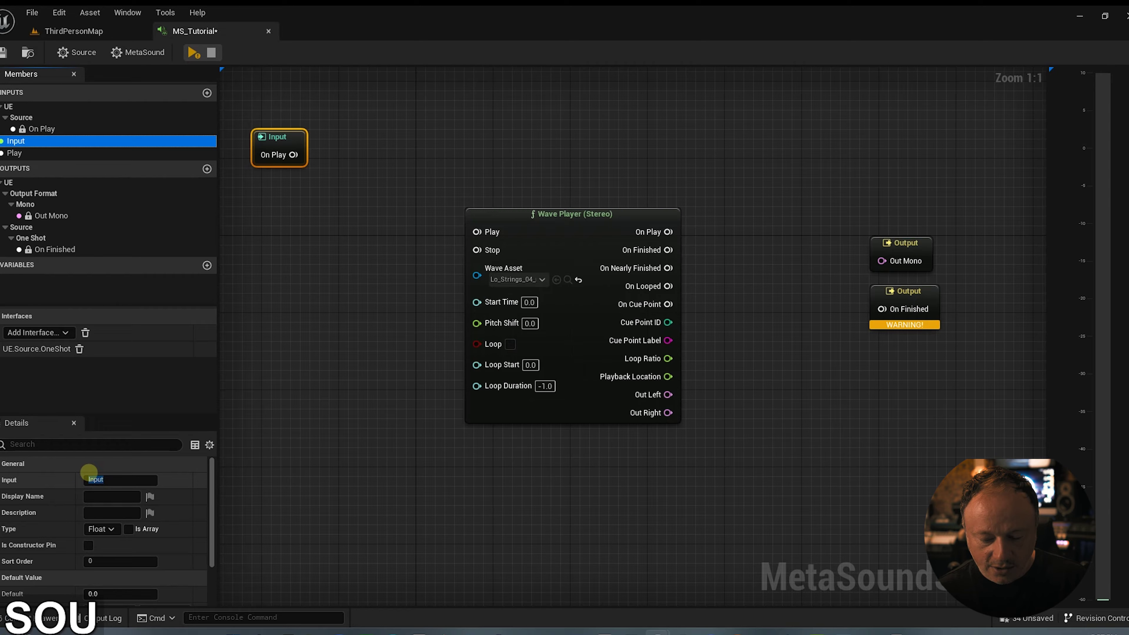
pyautogui.press('Return')
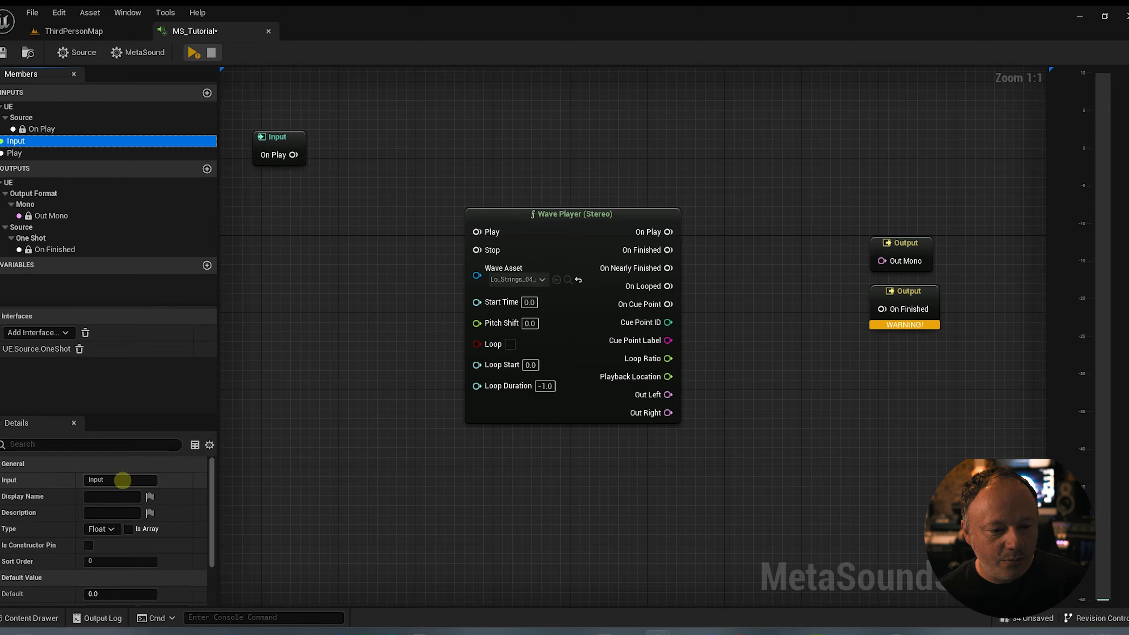
pyautogui.click(121, 479)
pyautogui.write('Loop')
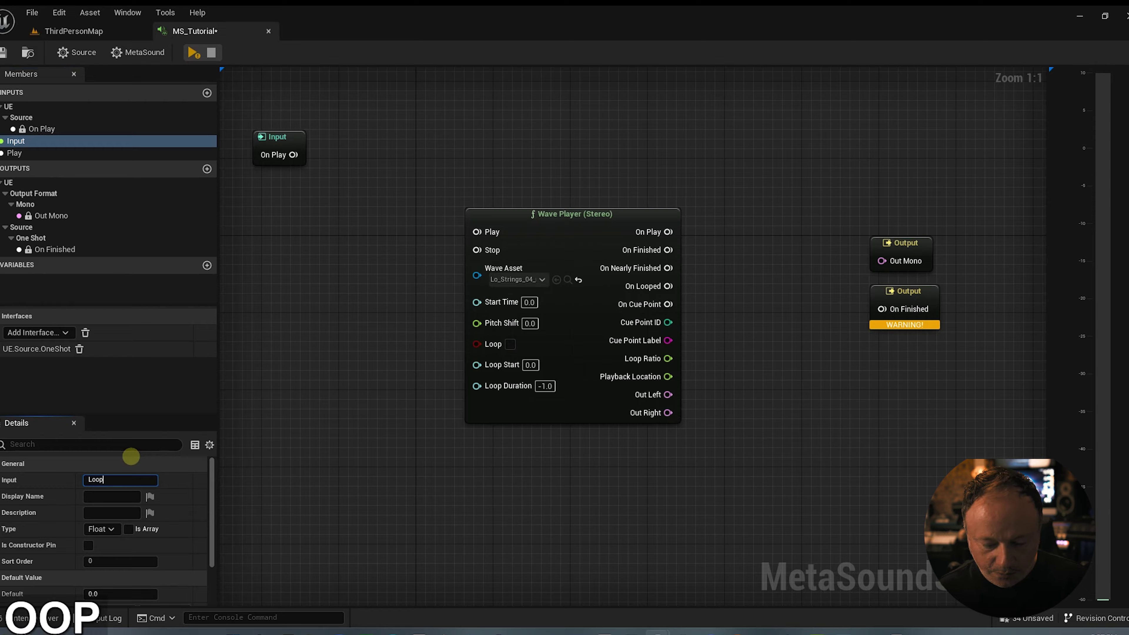
pyautogui.write('Sound')
pyautogui.press('Return')
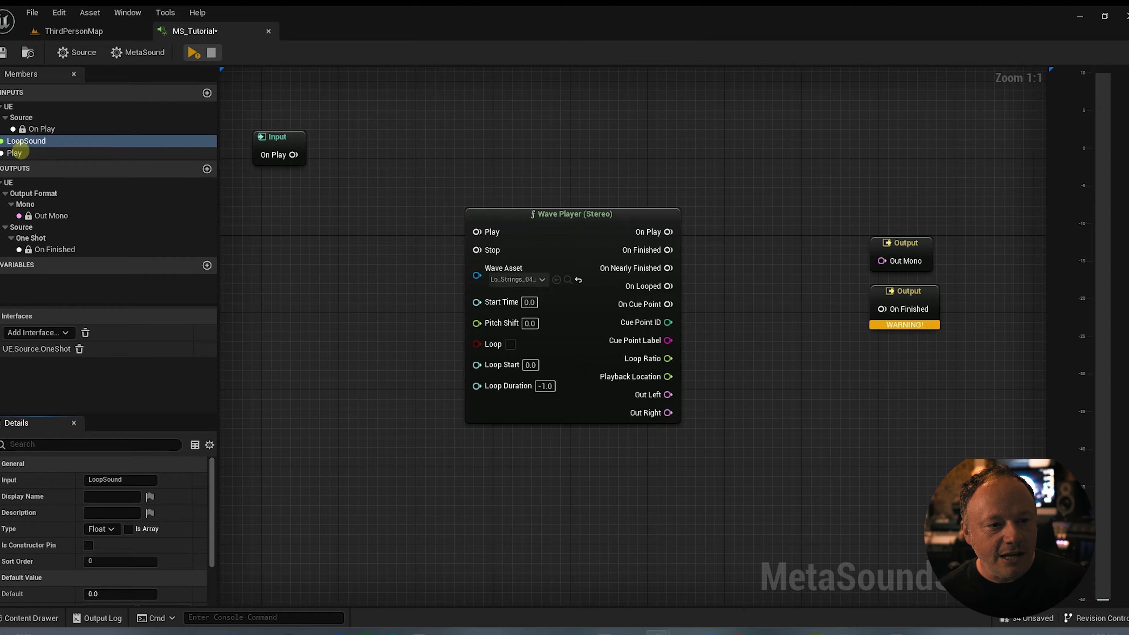
# Place the Play input in the graph as a node and delete that node again
pyautogui.moveTo(19, 152); pyautogui.dragTo(309, 271)
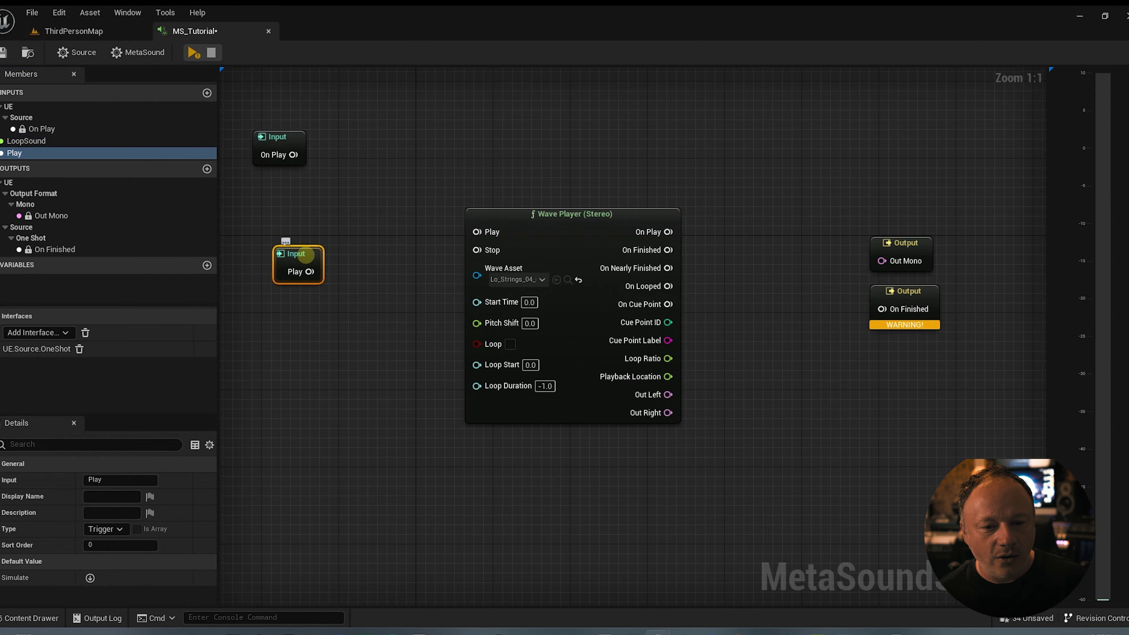
pyautogui.press('Delete')
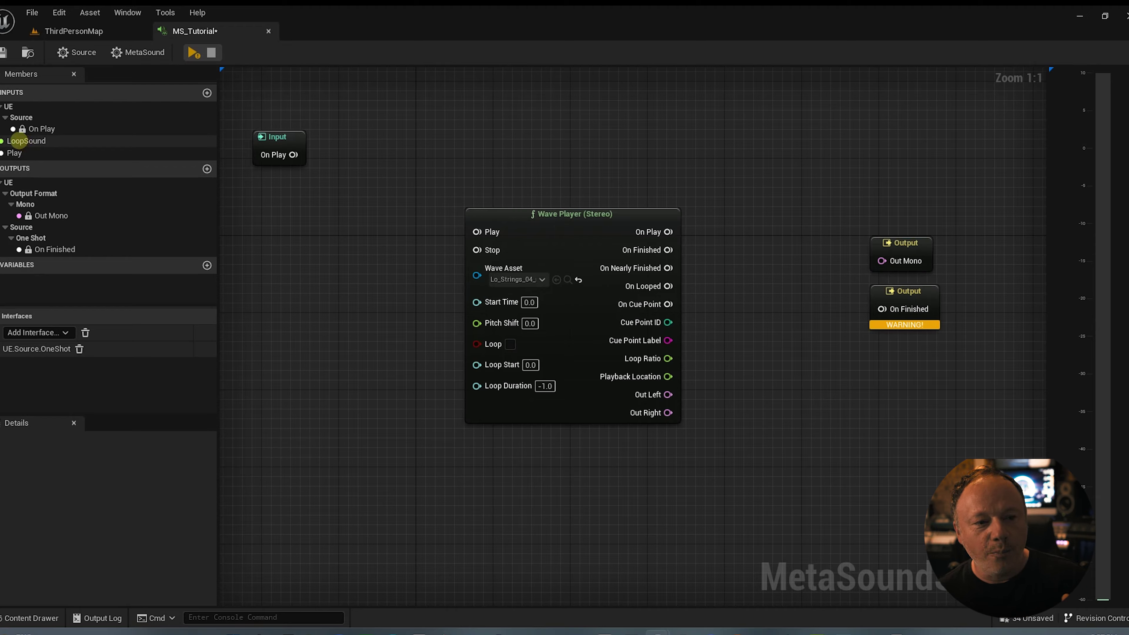
# Place the LoopSound input in the graph with a value of about 0.34 and connect it to the Wave Player's Pitch Shift
pyautogui.moveTo(19, 140); pyautogui.dragTo(327, 310)
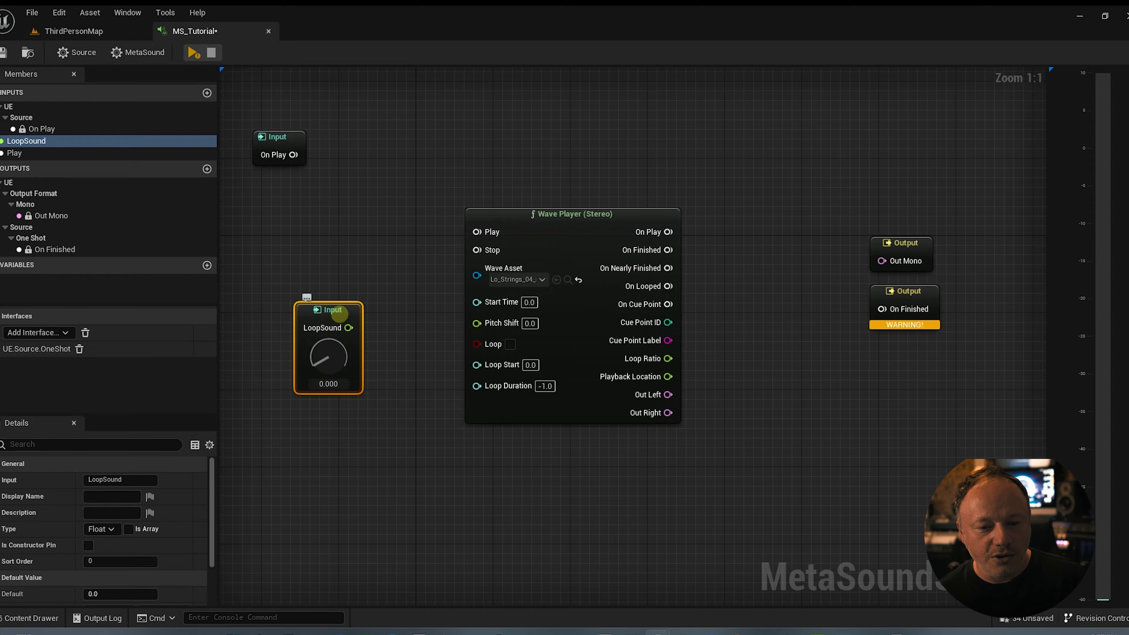
pyautogui.moveTo(334, 358); pyautogui.dragTo(387, 325)
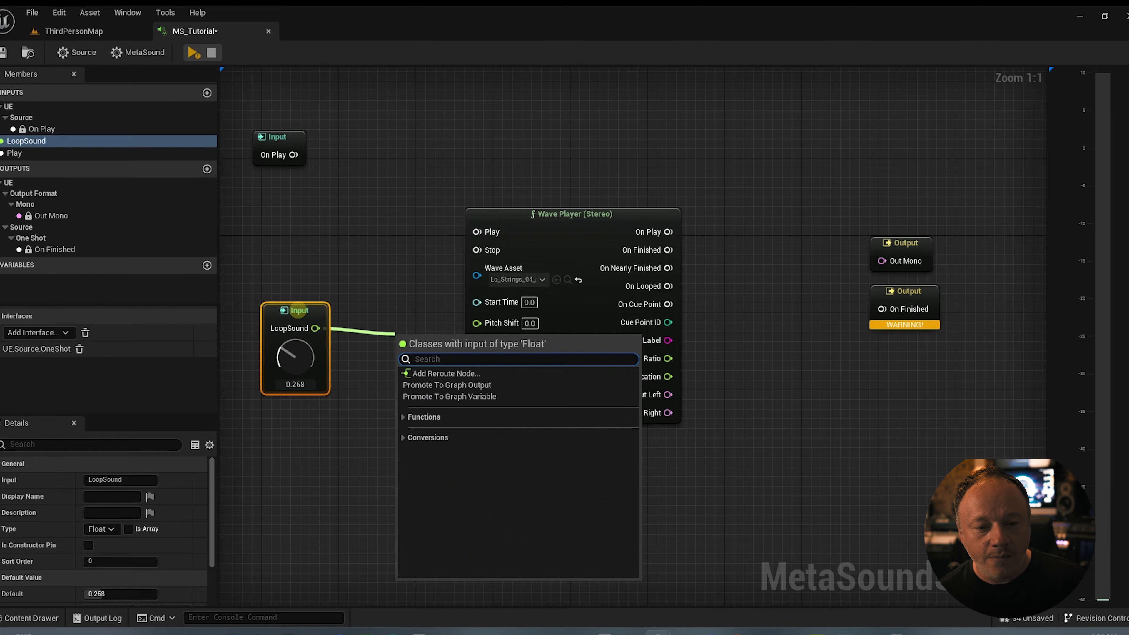
pyautogui.click(319, 329)
pyautogui.moveTo(319, 329); pyautogui.dragTo(476, 324)
pyautogui.moveTo(297, 328); pyautogui.dragTo(326, 298)
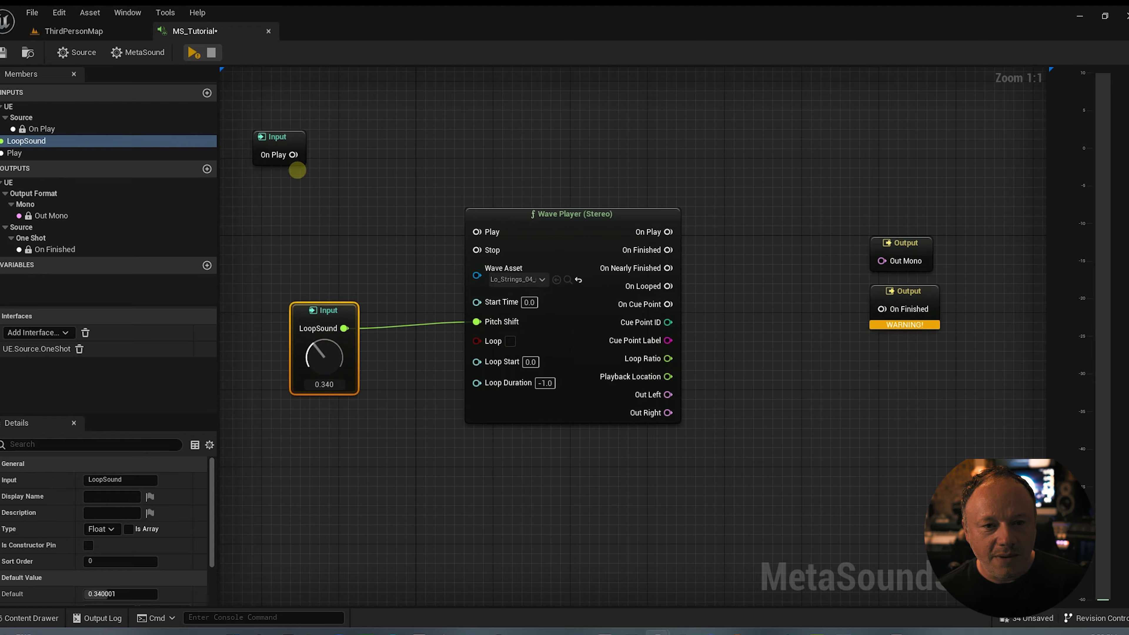
# Connect the On Play trigger to the Wave Player's Play input, and preview the MetaSound without any output connected
pyautogui.moveTo(293, 154); pyautogui.dragTo(476, 231)
pyautogui.click(194, 52)
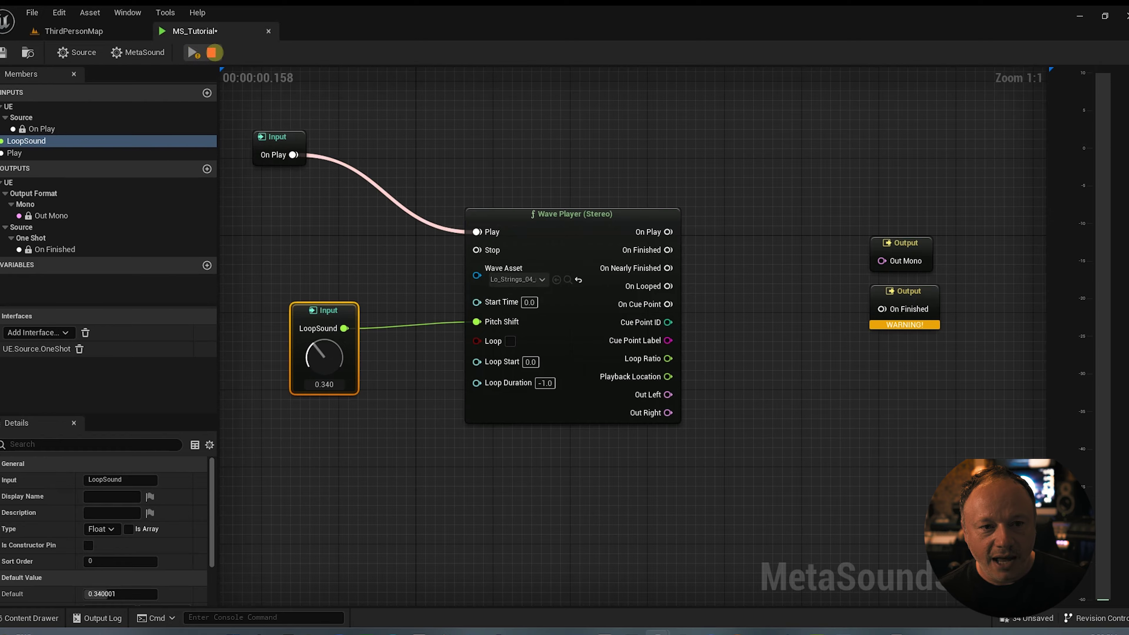
pyautogui.click(212, 53)
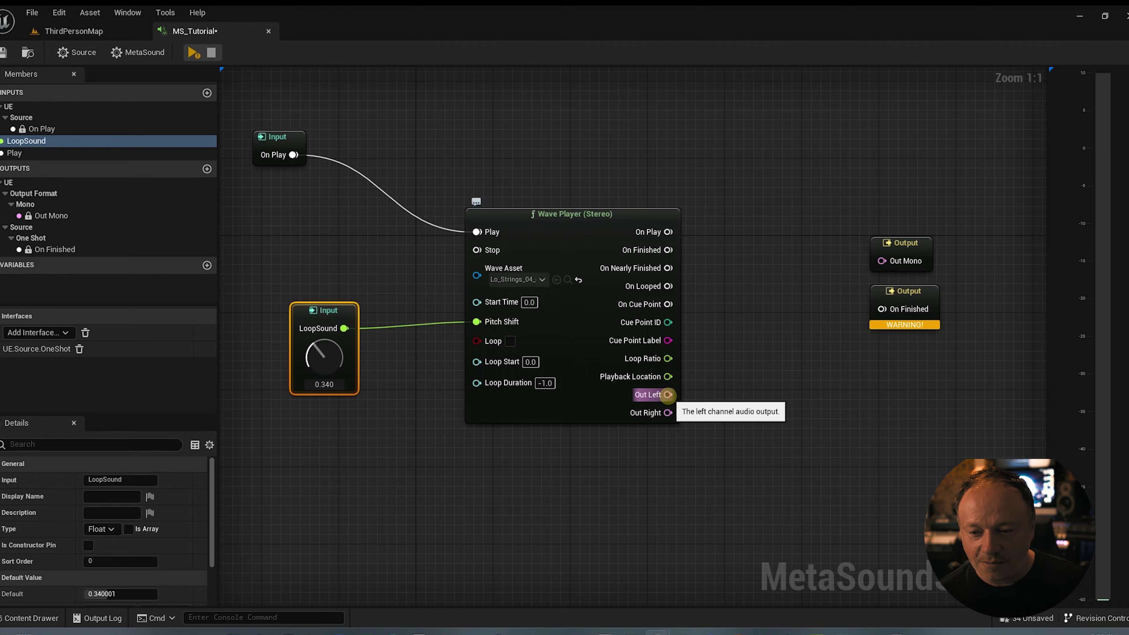
# Connect the Wave Player's Out Left to Out Mono, and bring the Out Mono and On Play nodes closer to it
pyautogui.moveTo(667, 395); pyautogui.dragTo(824, 223)
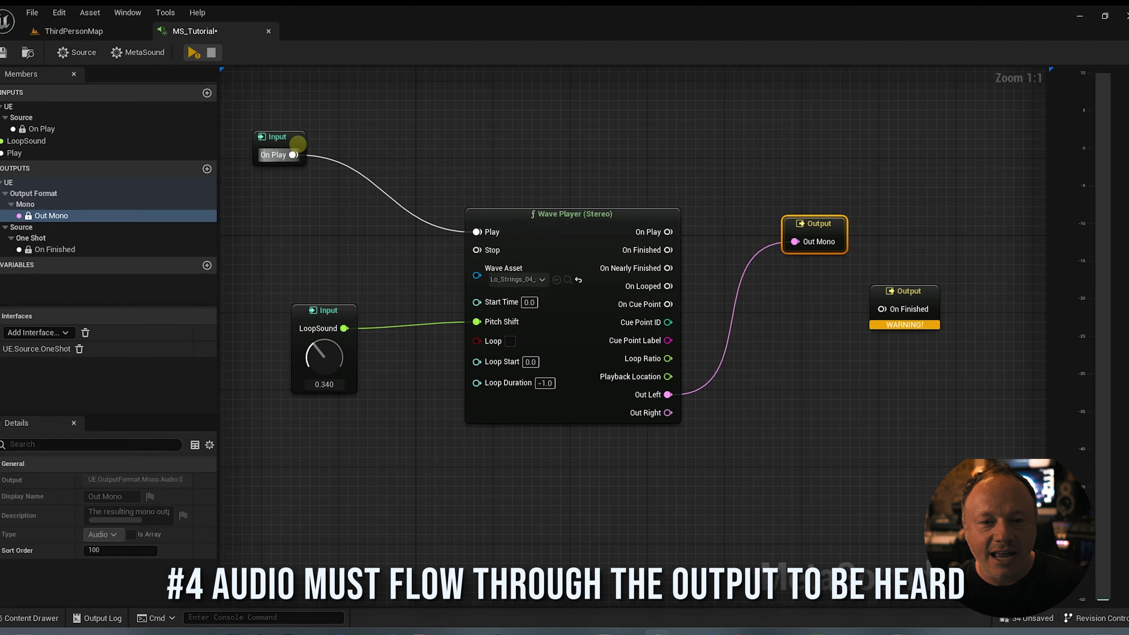
pyautogui.moveTo(294, 154); pyautogui.dragTo(333, 220)
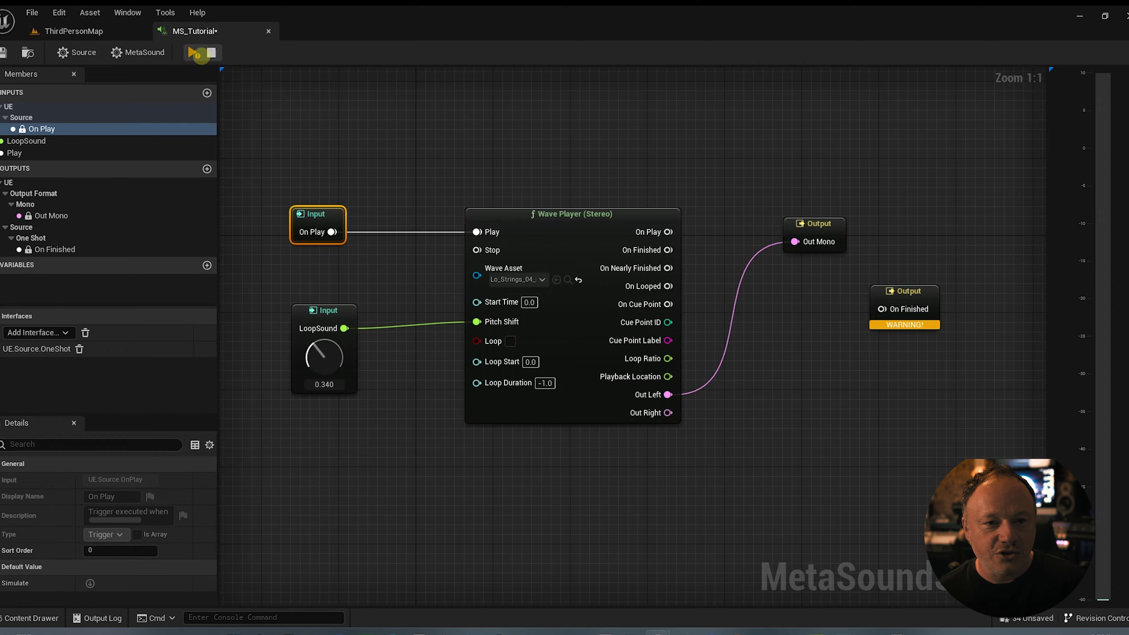
# Preview the connected MetaSound, stop it, and enable Loop on the Wave Player before starting playback again
pyautogui.click(192, 52)
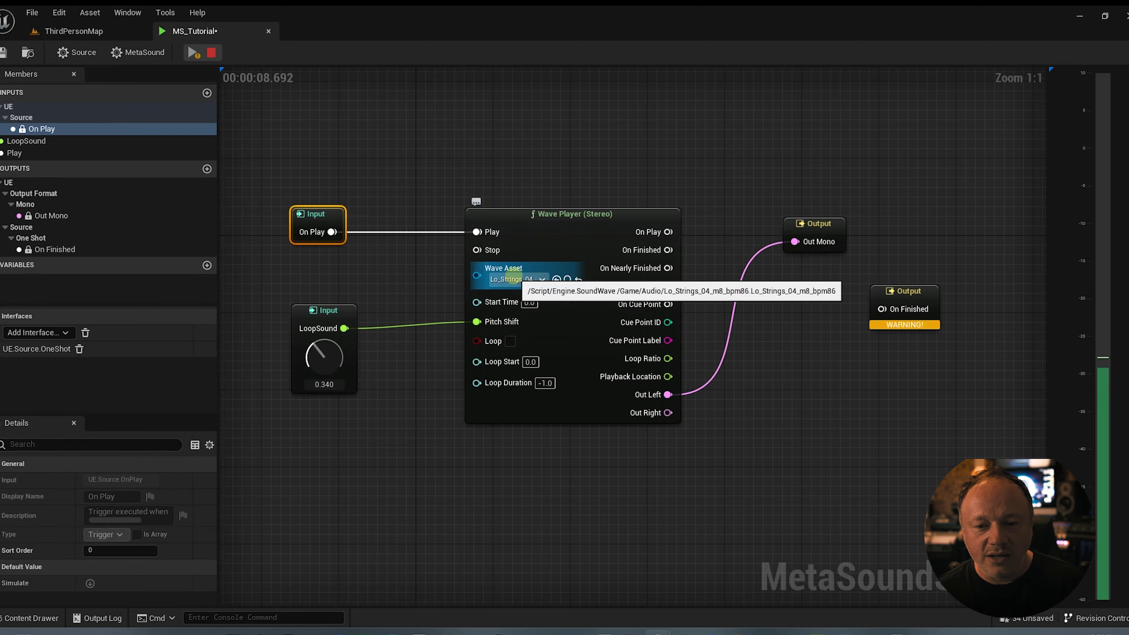
pyautogui.click(211, 52)
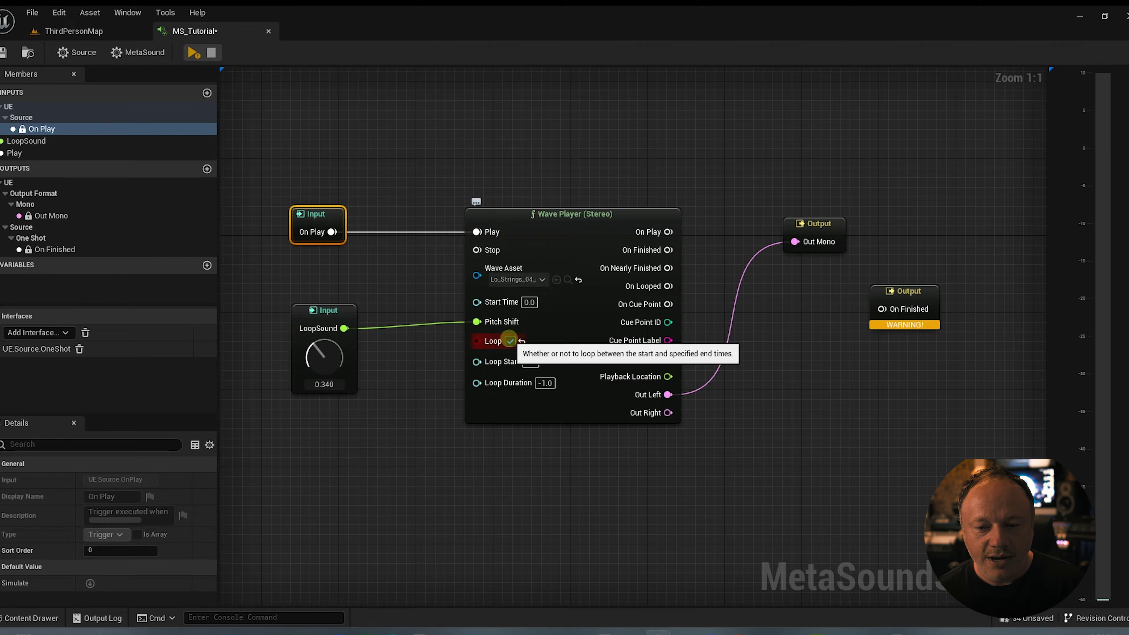
pyautogui.click(194, 52)
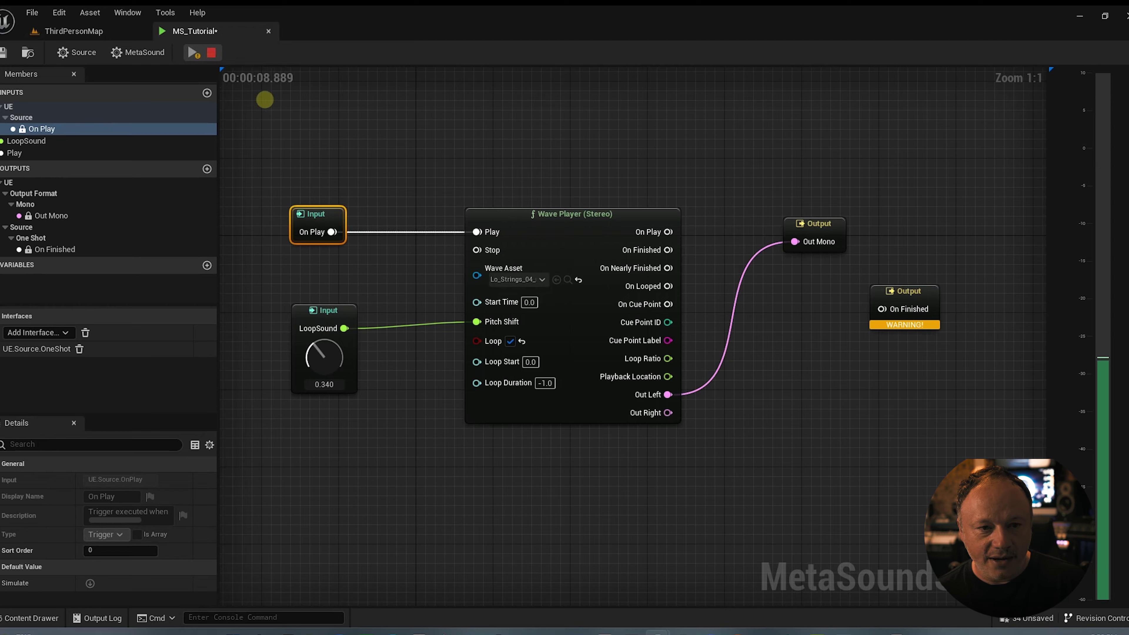
# Stop the preview and align the Out Mono node with the Wave Player's Out Left output
pyautogui.click(212, 53)
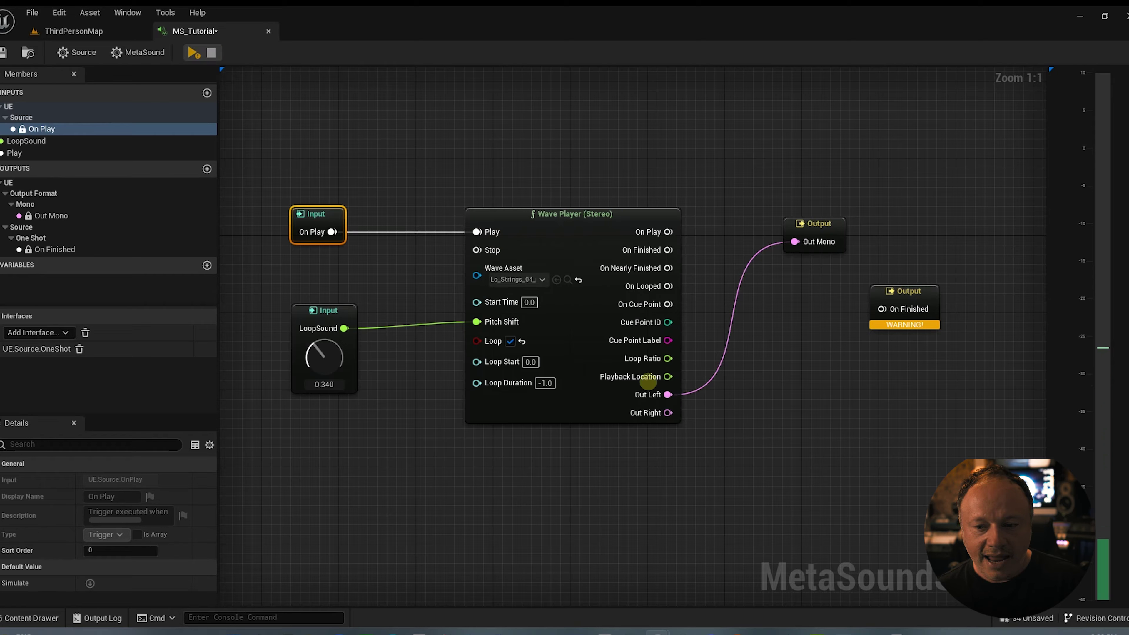
pyautogui.moveTo(819, 225); pyautogui.dragTo(822, 380)
# Raise LoopSound to 1.0 while the preview plays, and delete its node from the graph once playback is stopped
pyautogui.click(323, 312)
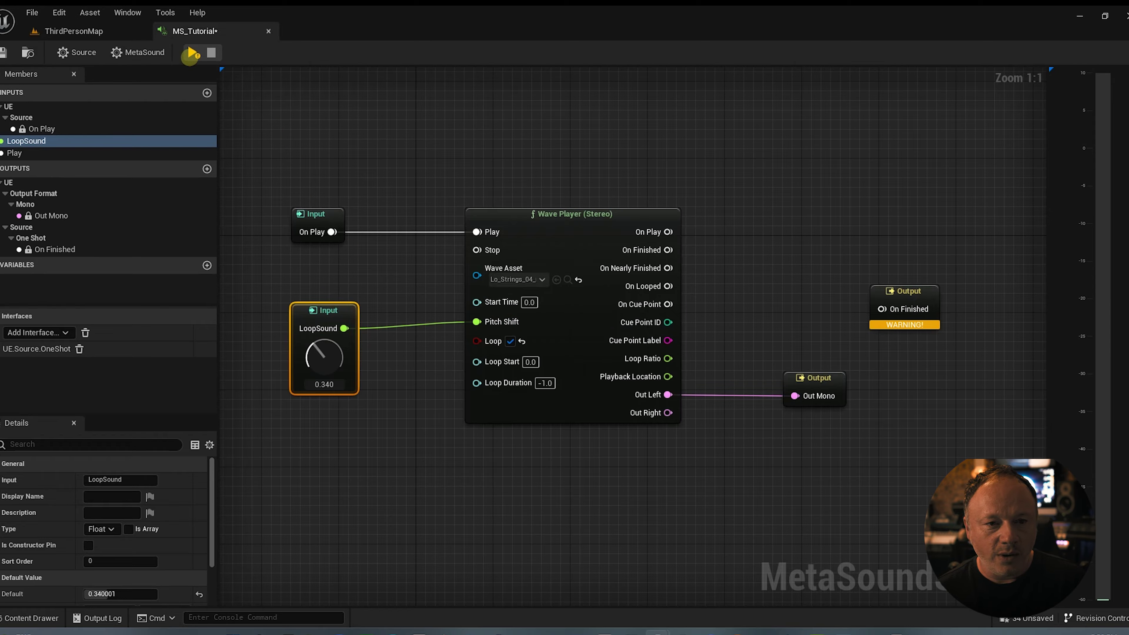
pyautogui.click(193, 52)
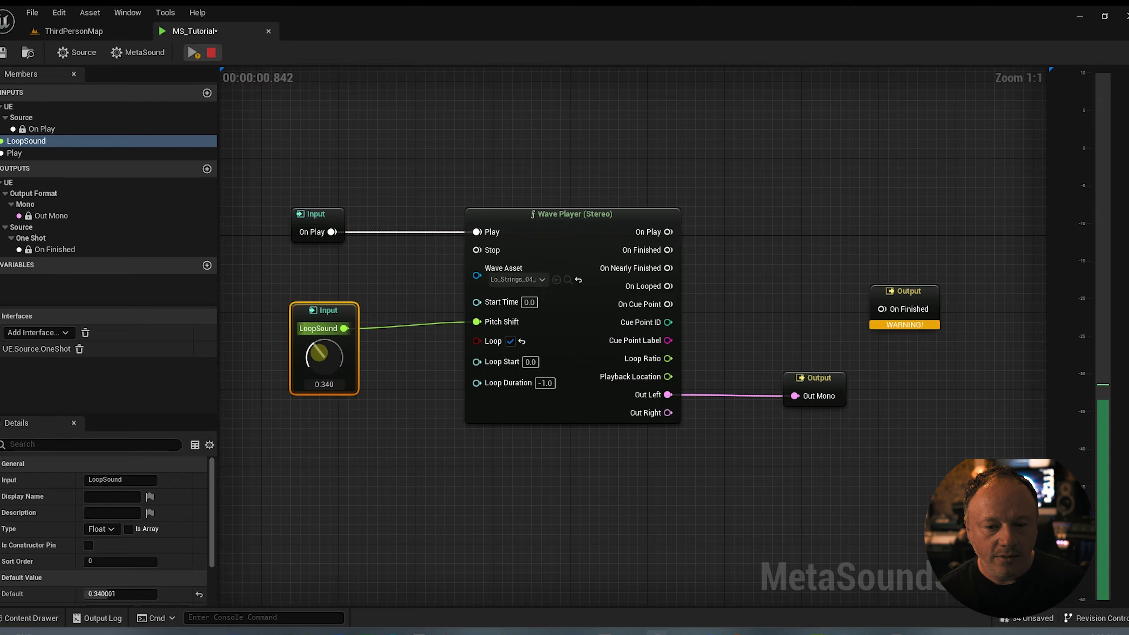
pyautogui.moveTo(321, 354); pyautogui.dragTo(350, 234)
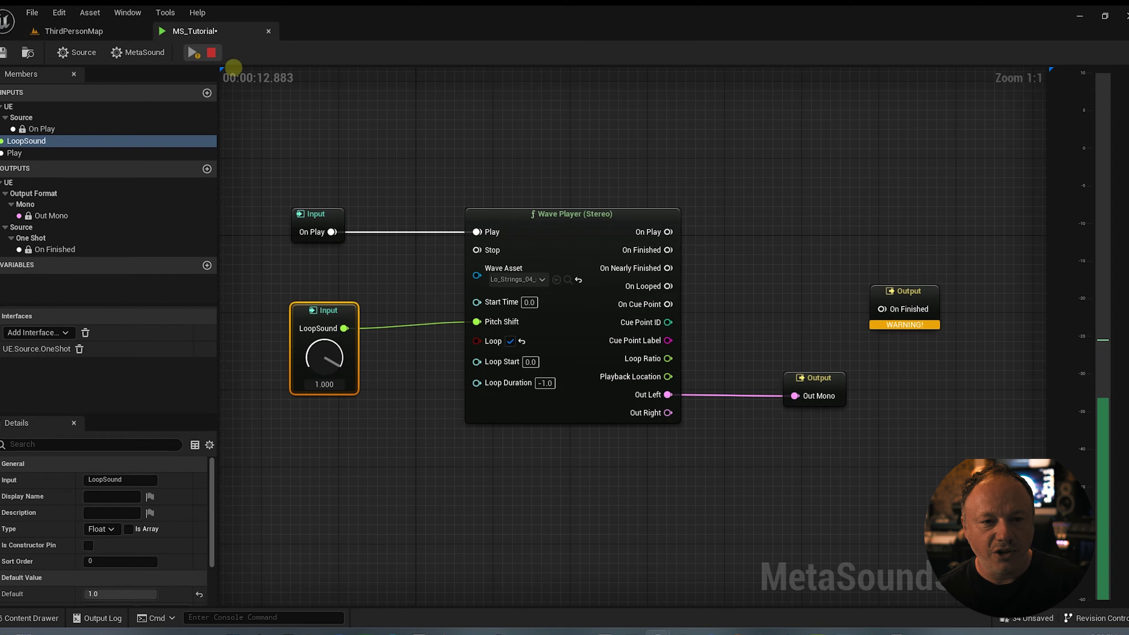
pyautogui.click(211, 52)
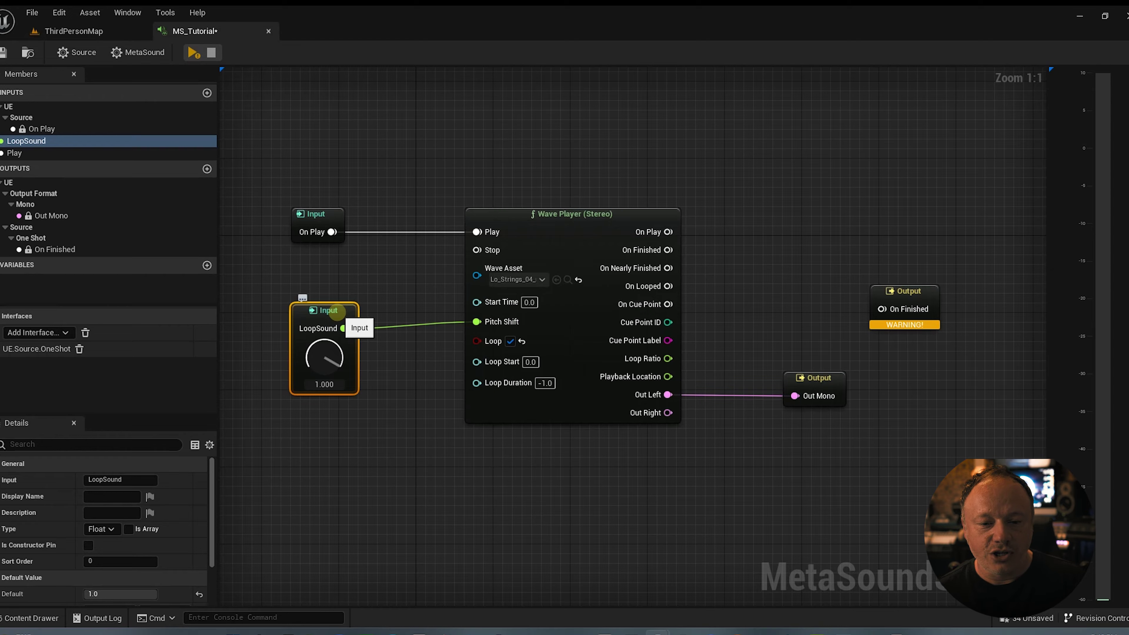
pyautogui.press('Delete')
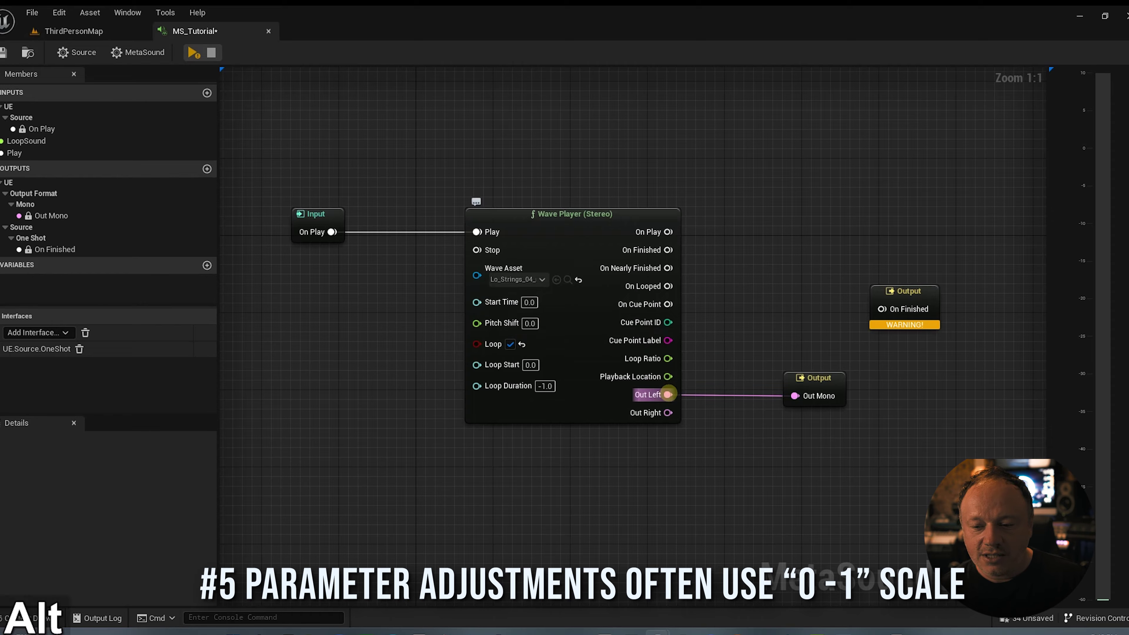
# Disconnect Out Left from Out Mono, and add a Mono Mixer (2) node with Out Left feeding its In 0
pyautogui.keyDown('alt'); pyautogui.click(668, 394); pyautogui.keyUp('alt')
pyautogui.moveTo(813, 378); pyautogui.dragTo(873, 380)
pyautogui.moveTo(668, 395); pyautogui.dragTo(717, 393)
pyautogui.write('mixer')
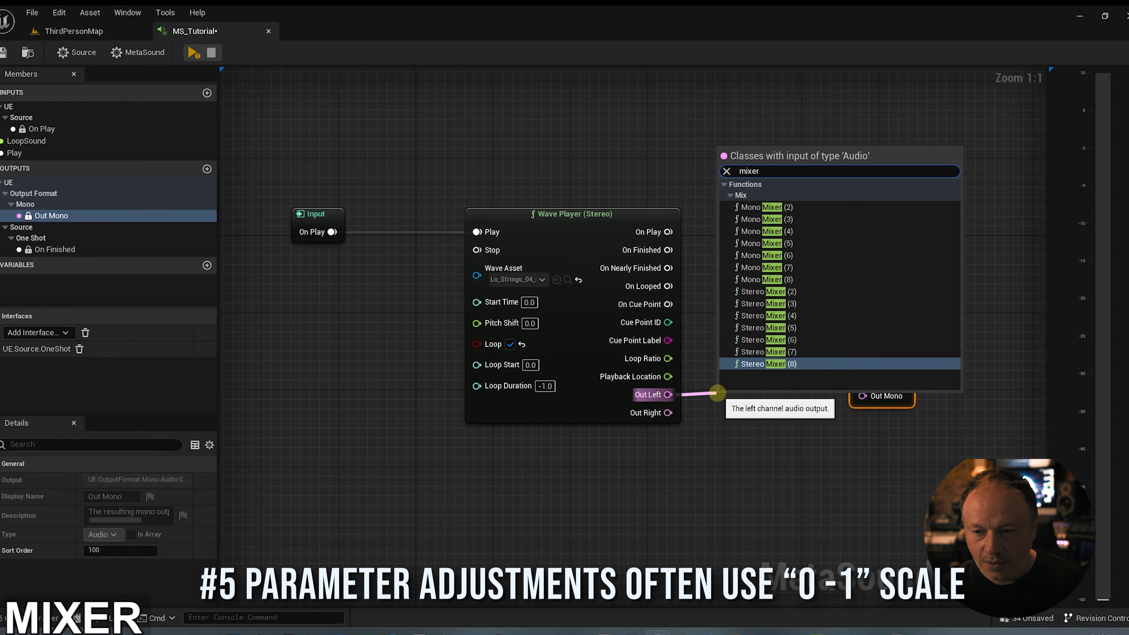
pyautogui.click(766, 207)
pyautogui.moveTo(781, 400); pyautogui.dragTo(770, 377)
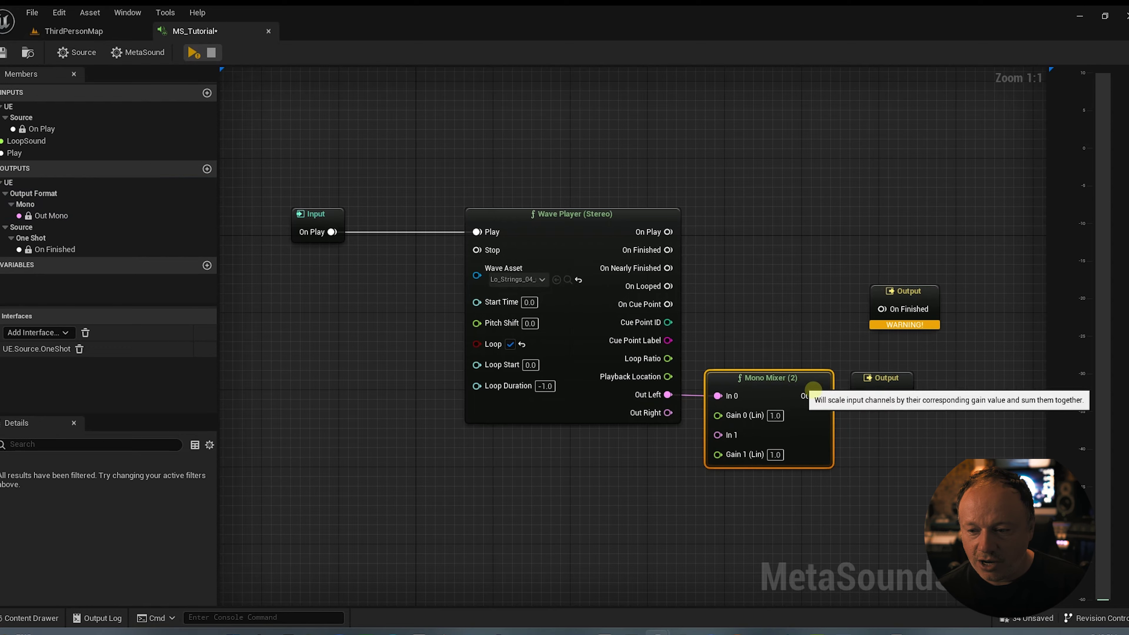
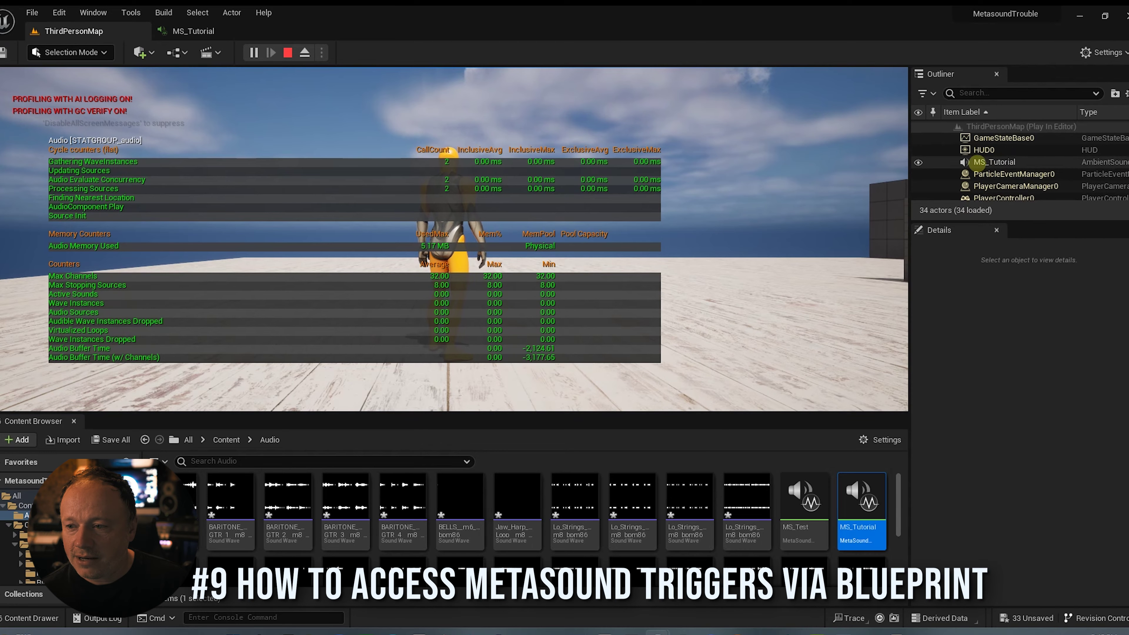
# Enable Auto Activate on the MS_Tutorial sound actor in the running level, and stop the play session
pyautogui.click(994, 162)
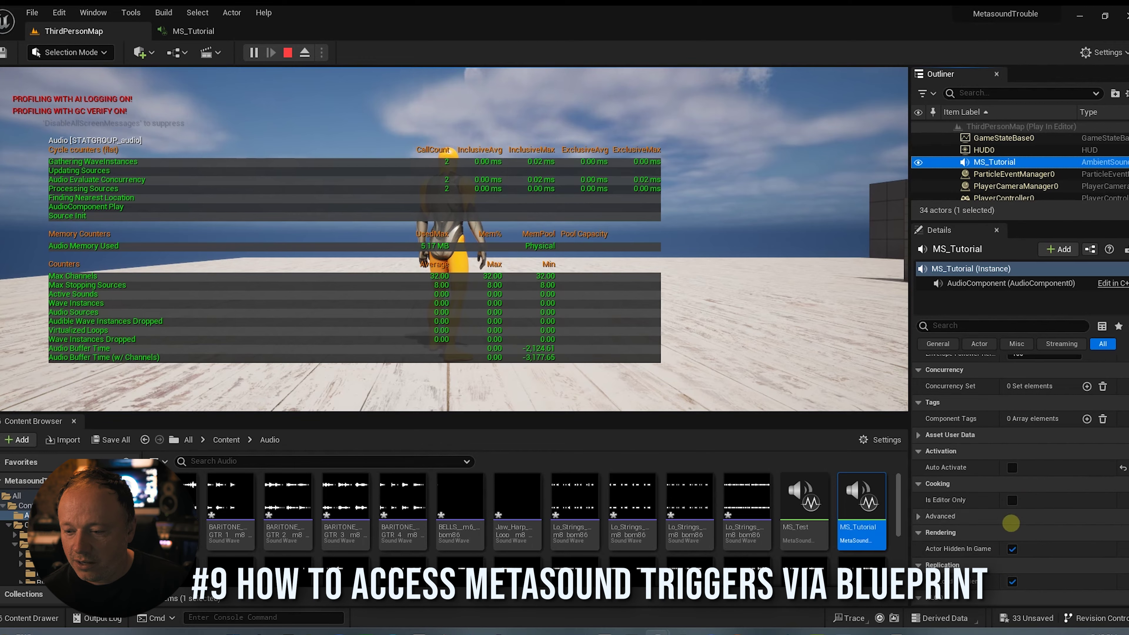
pyautogui.click(1012, 467)
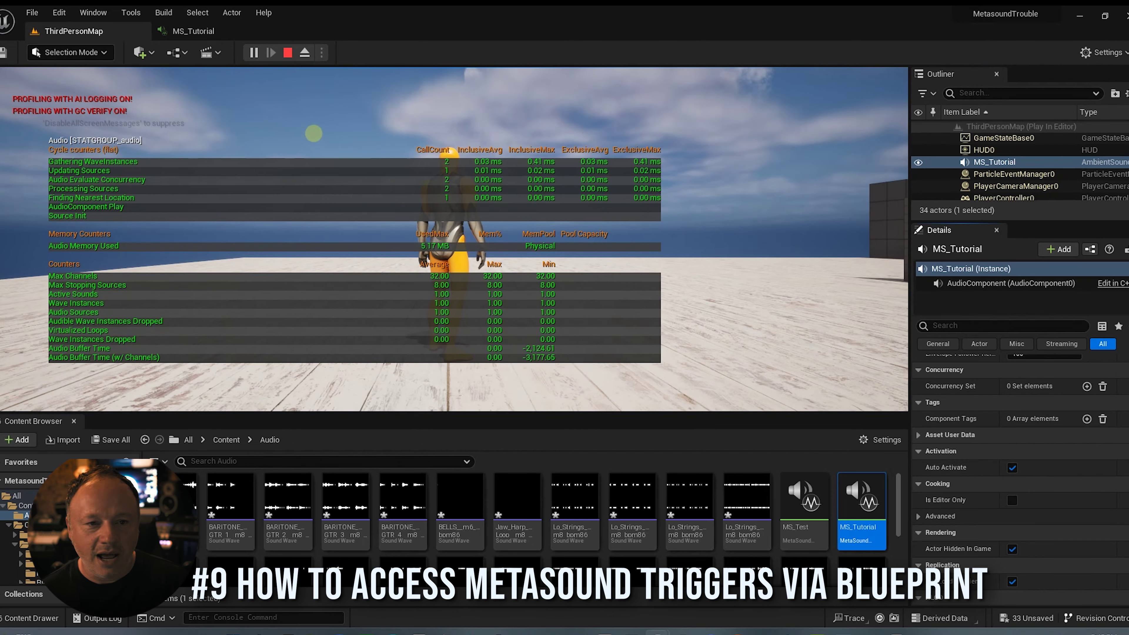
pyautogui.click(445, 301)
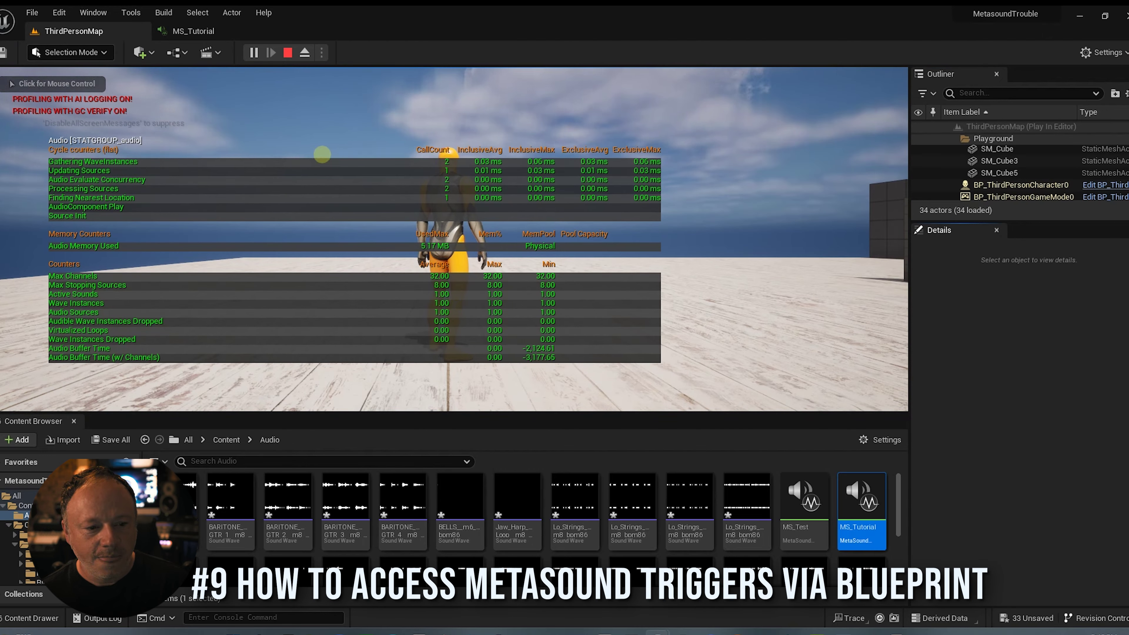
pyautogui.click(288, 53)
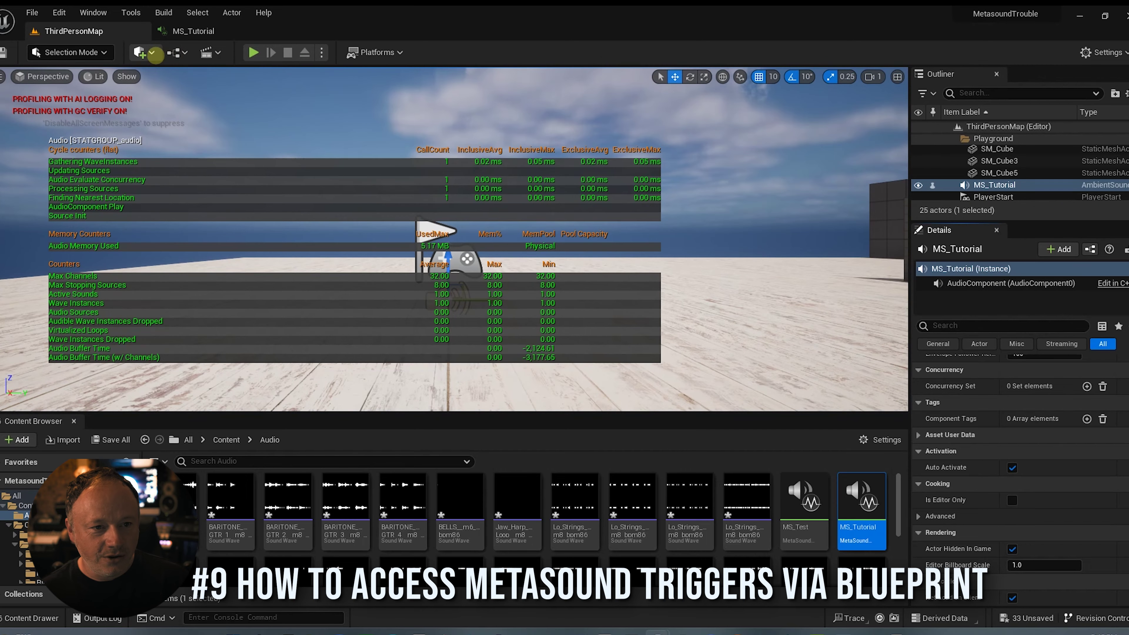
# Open the Level Blueprint of ThirdPersonMap and compile it
pyautogui.click(152, 53)
pyautogui.click(176, 52)
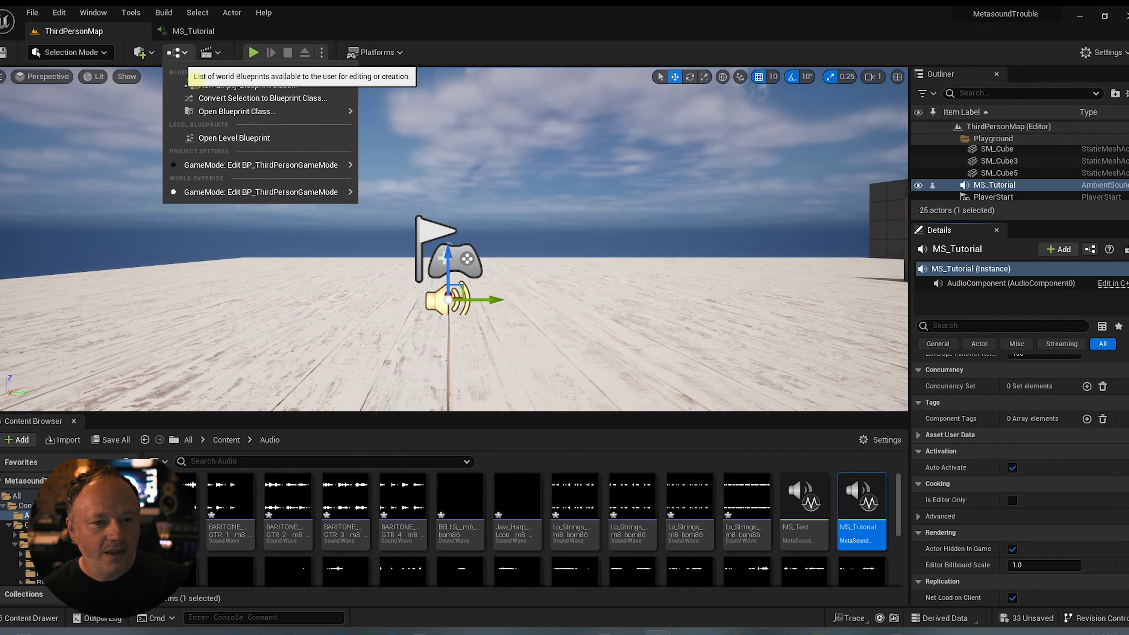
pyautogui.click(226, 137)
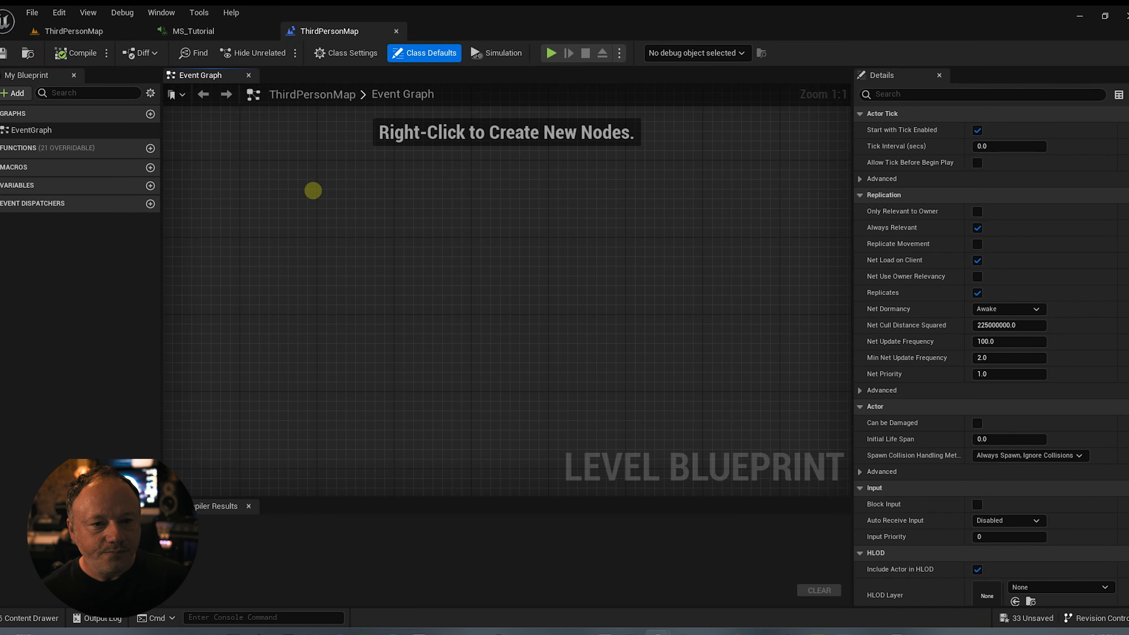
pyautogui.click(73, 52)
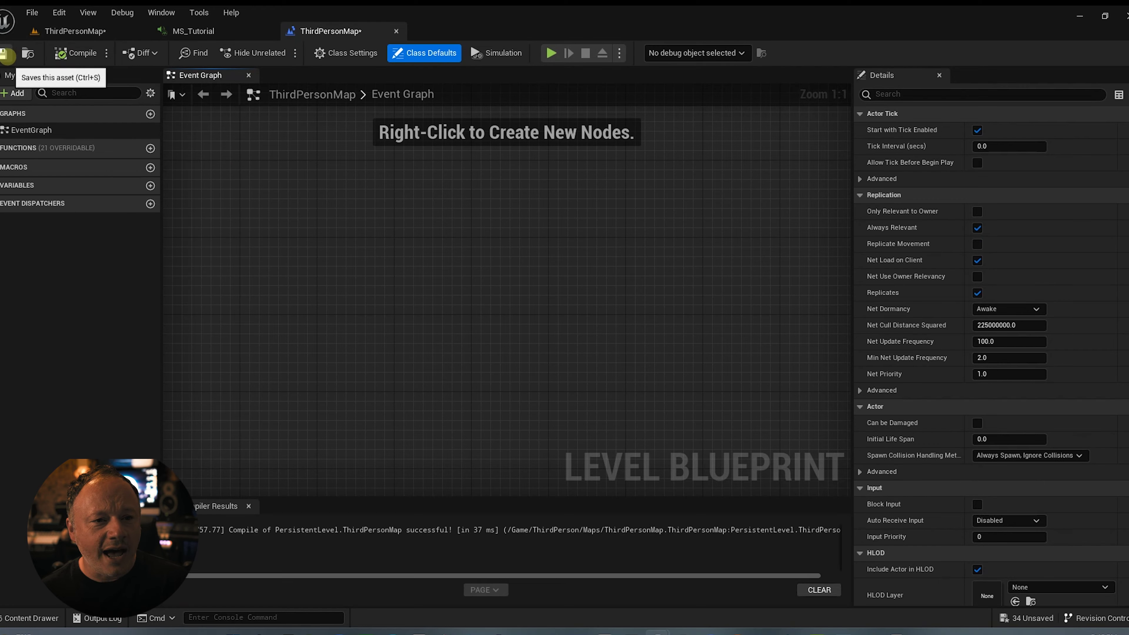
# In the MS_Tutorial graph, line up the ForRealPlay input node with the Wave Player's Play pin
pyautogui.click(197, 32)
pyautogui.moveTo(329, 248); pyautogui.dragTo(358, 247)
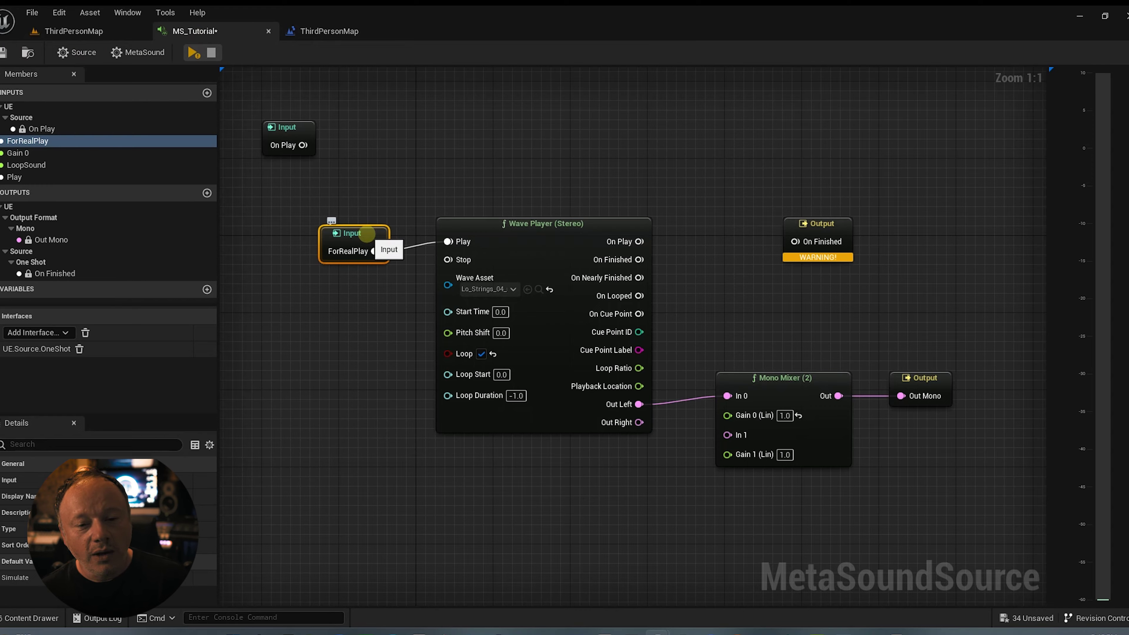
pyautogui.moveTo(373, 230); pyautogui.dragTo(374, 227)
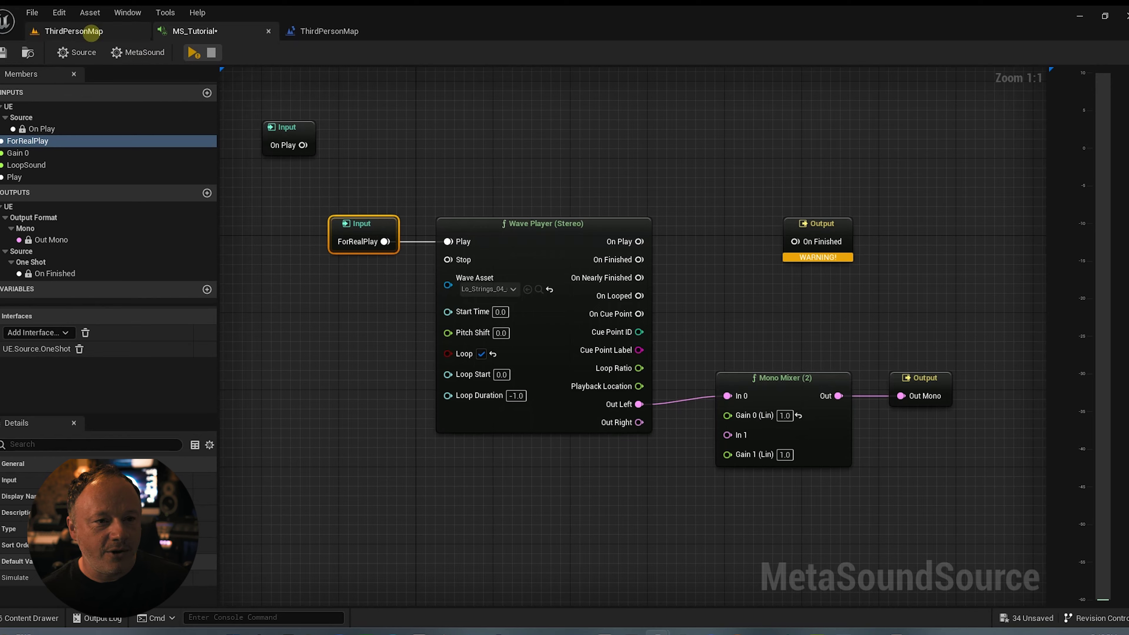
# Return to the ThirdPersonMap level and toggle off the audio statistics overlay with the console command stat audio
pyautogui.click(323, 31)
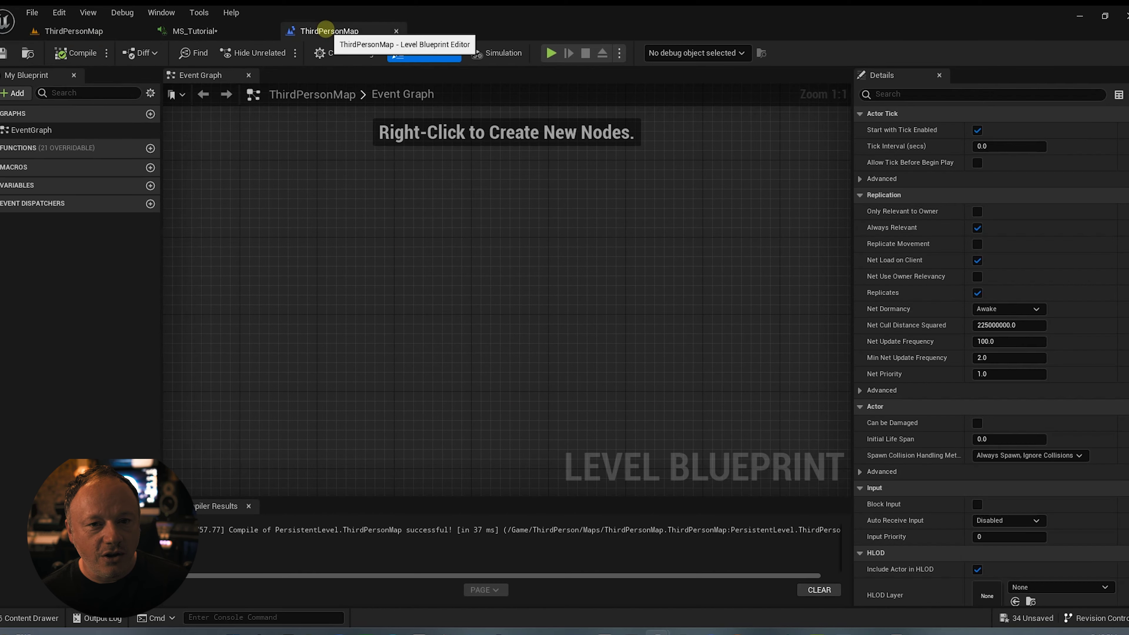
pyautogui.click(74, 31)
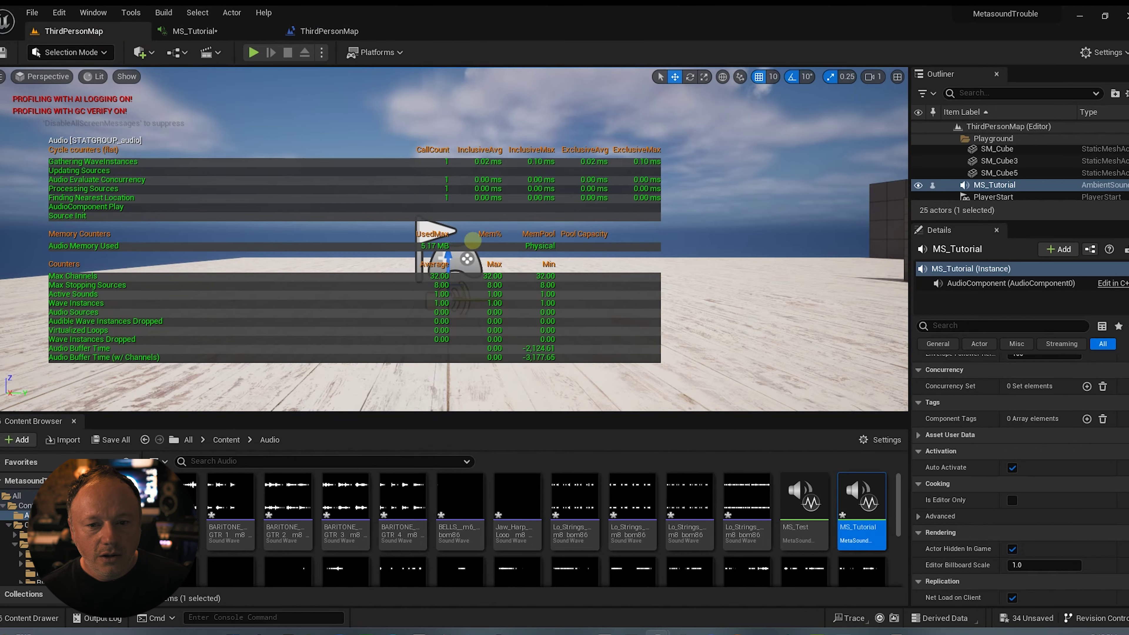
pyautogui.click(1007, 185)
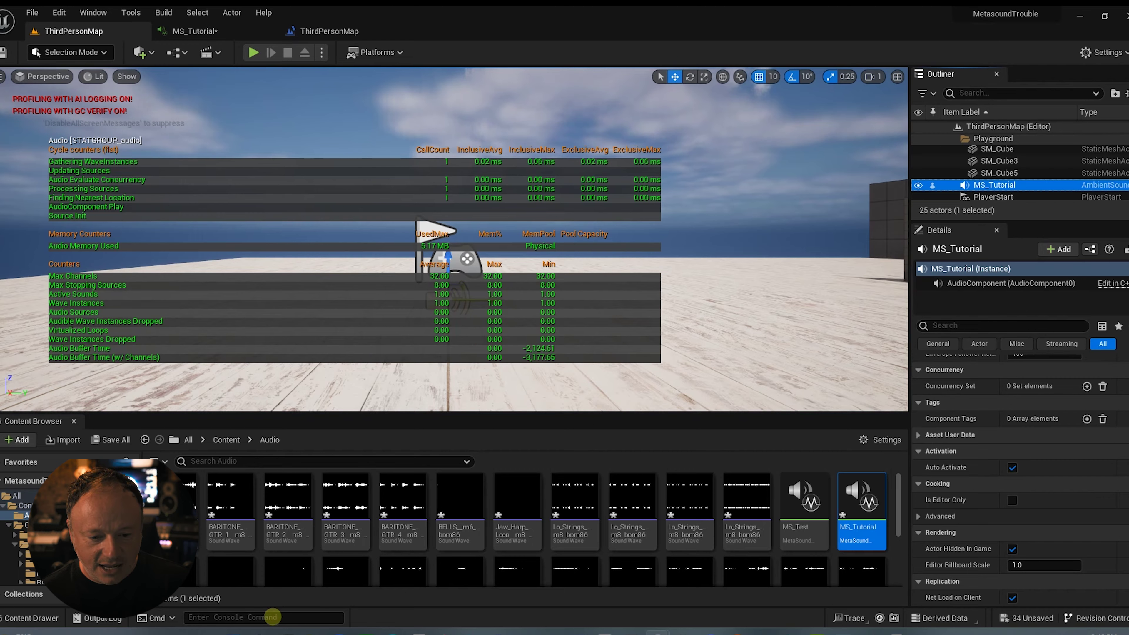
pyautogui.click(266, 617)
pyautogui.write('stat aud')
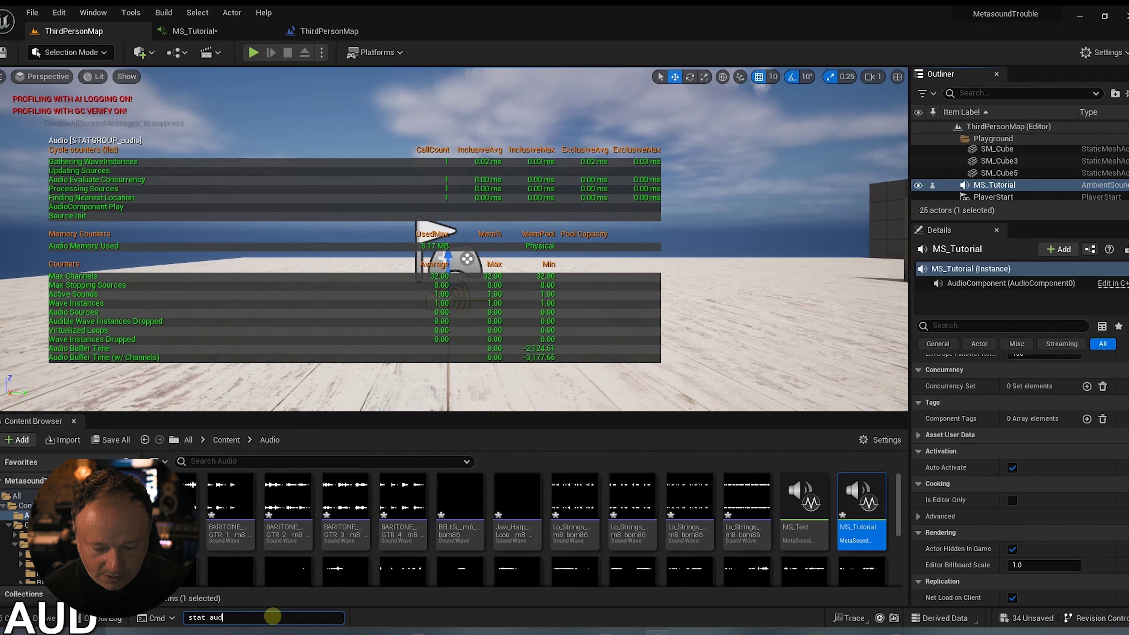
pyautogui.write('io')
pyautogui.press('Return')
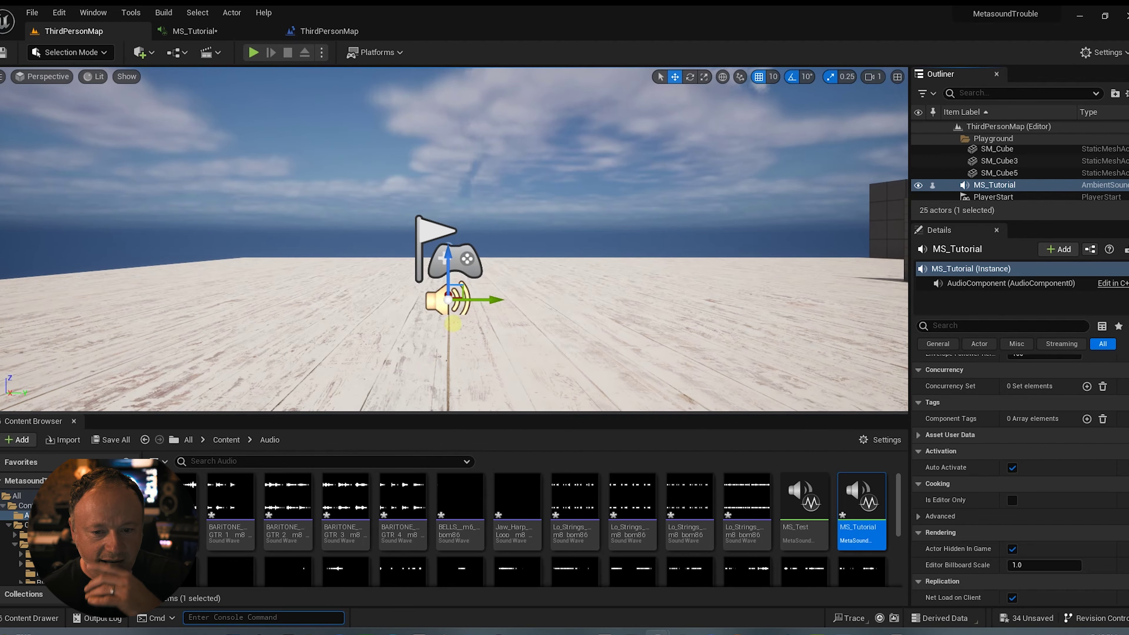
# Select the MS_Tutorial sound actor in the level and create a reference to it in the Level Blueprint
pyautogui.click(451, 296)
pyautogui.click(445, 299)
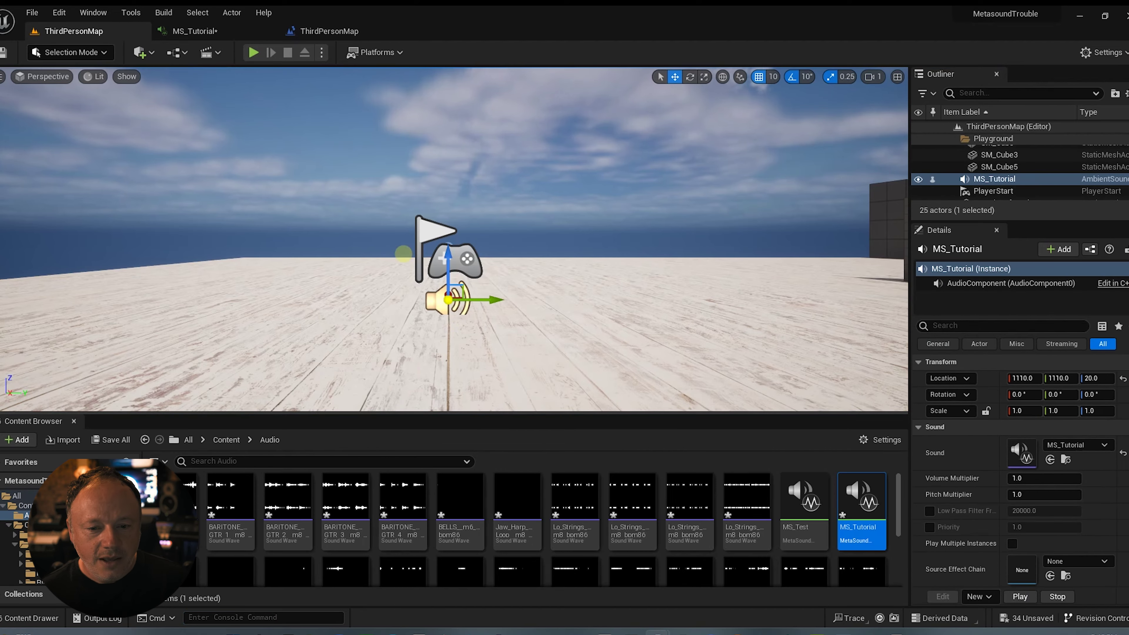
pyautogui.click(327, 32)
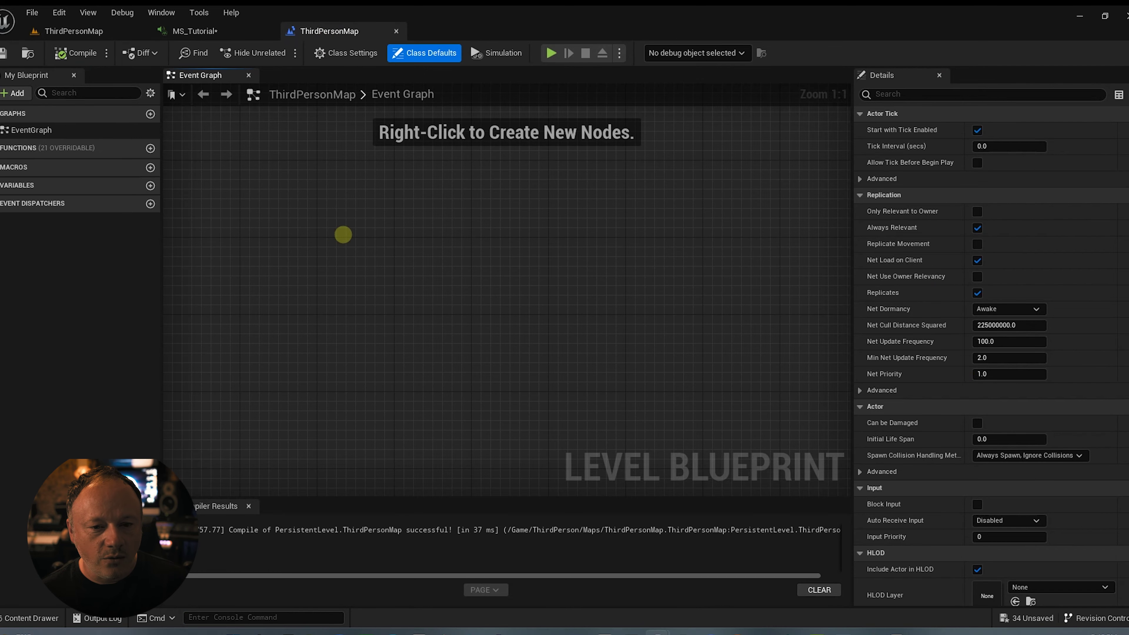
pyautogui.rightClick(343, 234)
pyautogui.click(385, 298)
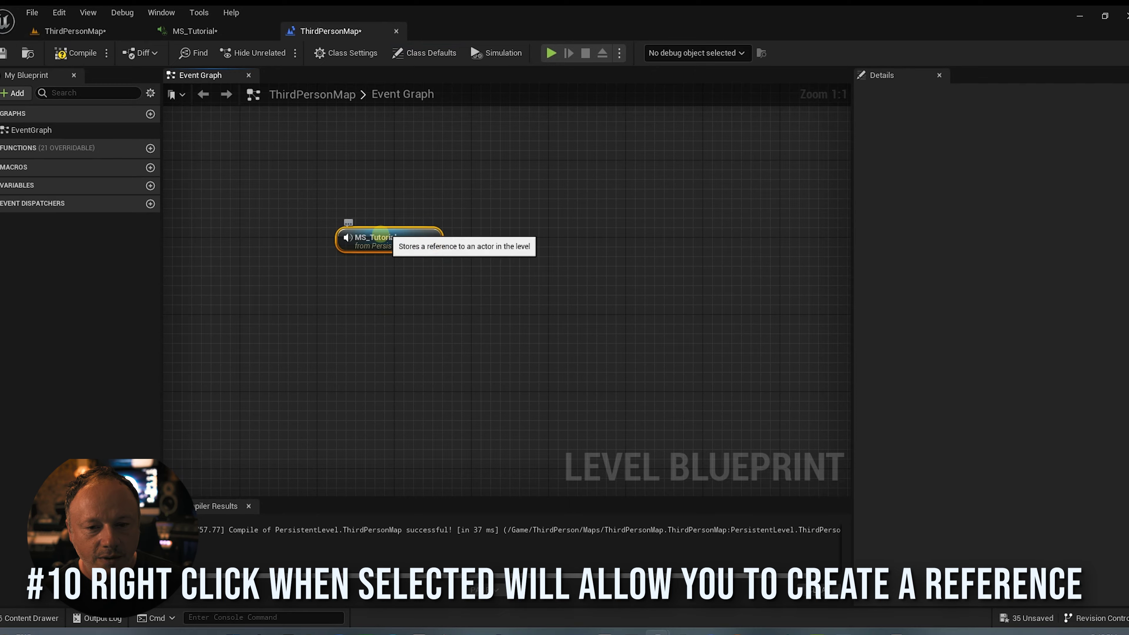
# Add a Get Audio Component node from the MS_Tutorial reference, and align the two nodes in the graph
pyautogui.moveTo(388, 241); pyautogui.dragTo(430, 270)
pyautogui.write('get audio')
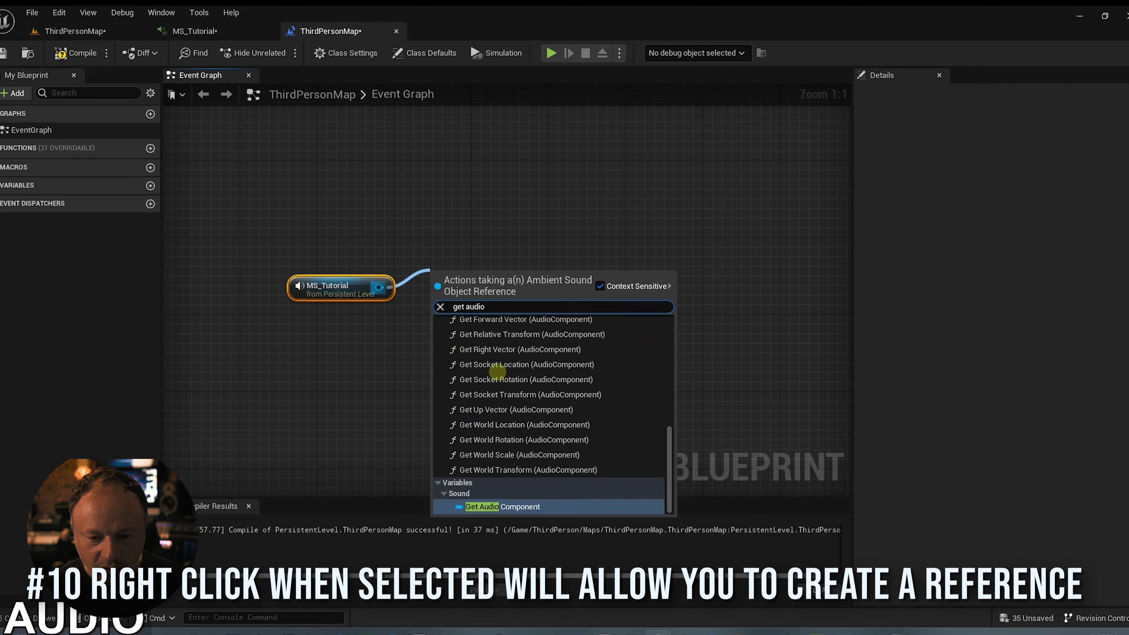
pyautogui.click(520, 506)
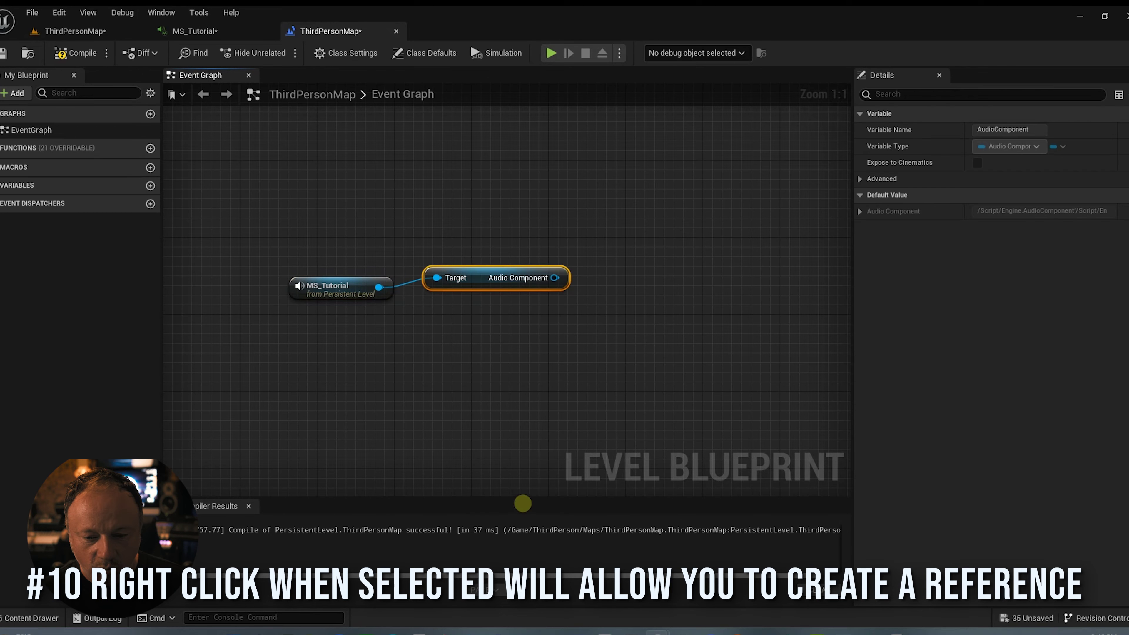
pyautogui.moveTo(473, 275); pyautogui.dragTo(467, 281)
pyautogui.moveTo(369, 257); pyautogui.dragTo(444, 295)
# Check the ForRealPlay input in MS_Tutorial, and add an Execute Trigger Parameter node from Audio Component in the Level Blueprint
pyautogui.click(222, 38)
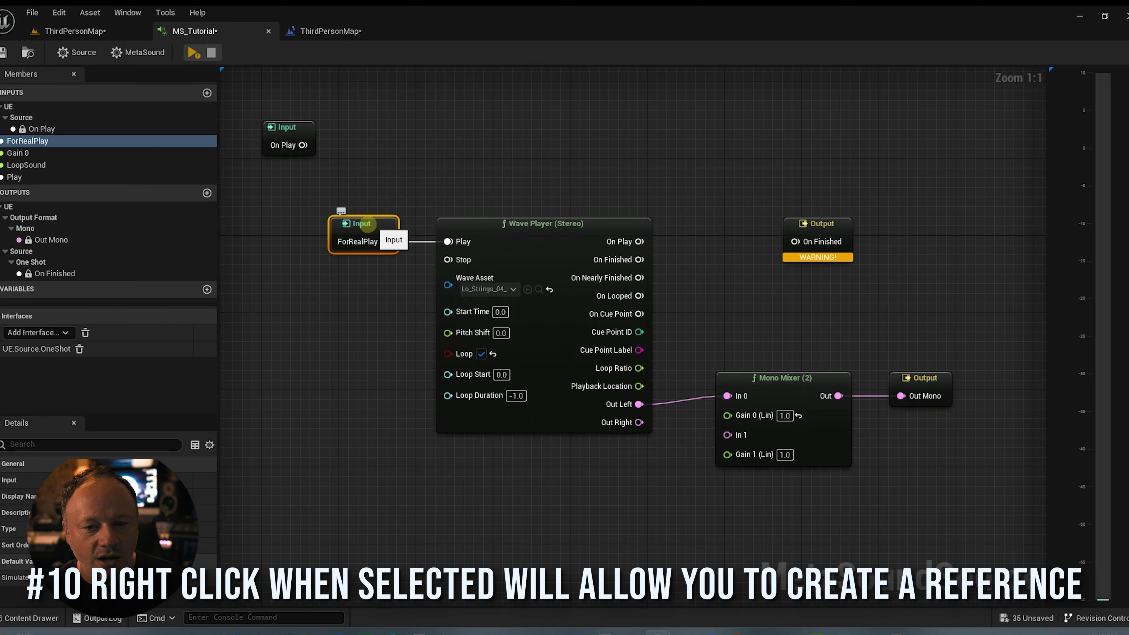
pyautogui.click(329, 32)
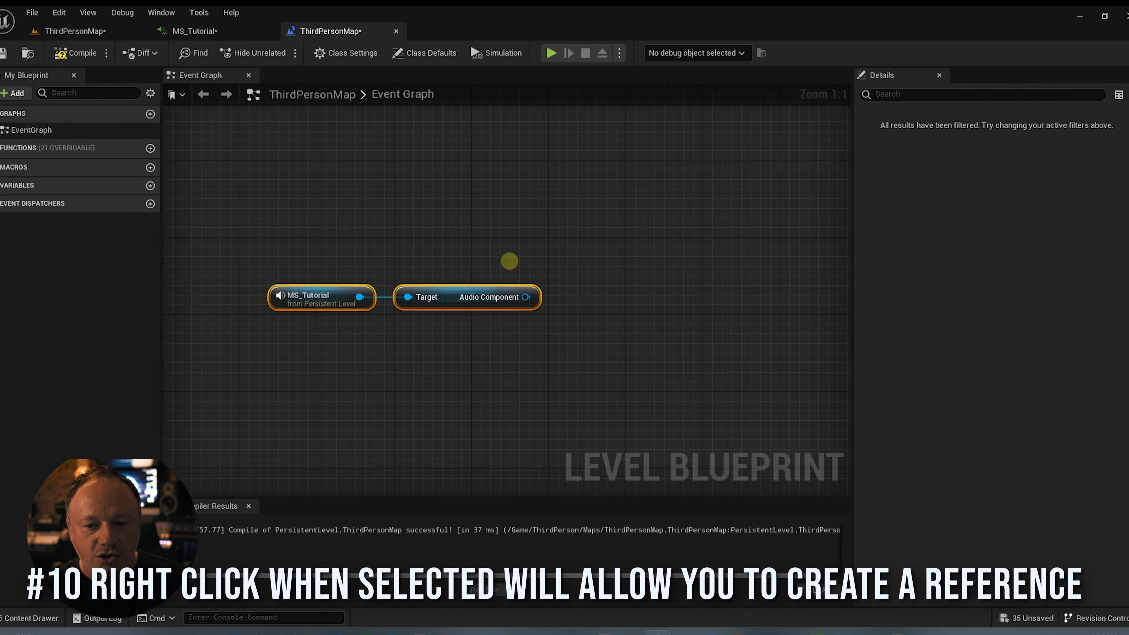
pyautogui.moveTo(525, 297); pyautogui.dragTo(579, 279)
pyautogui.write('ex')
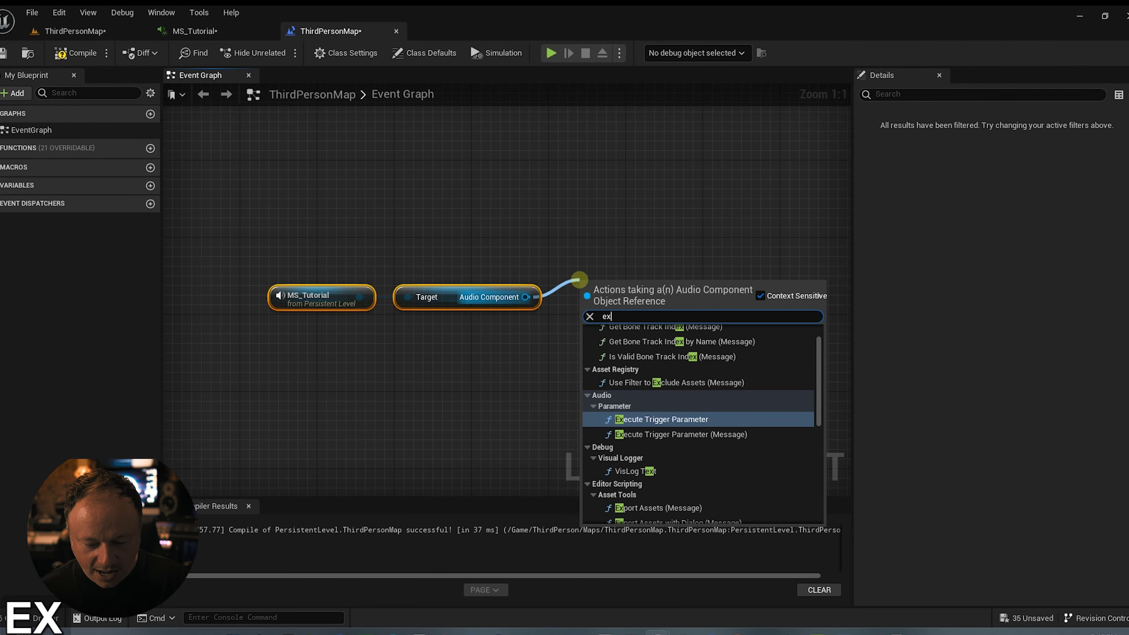
pyautogui.write('ecut')
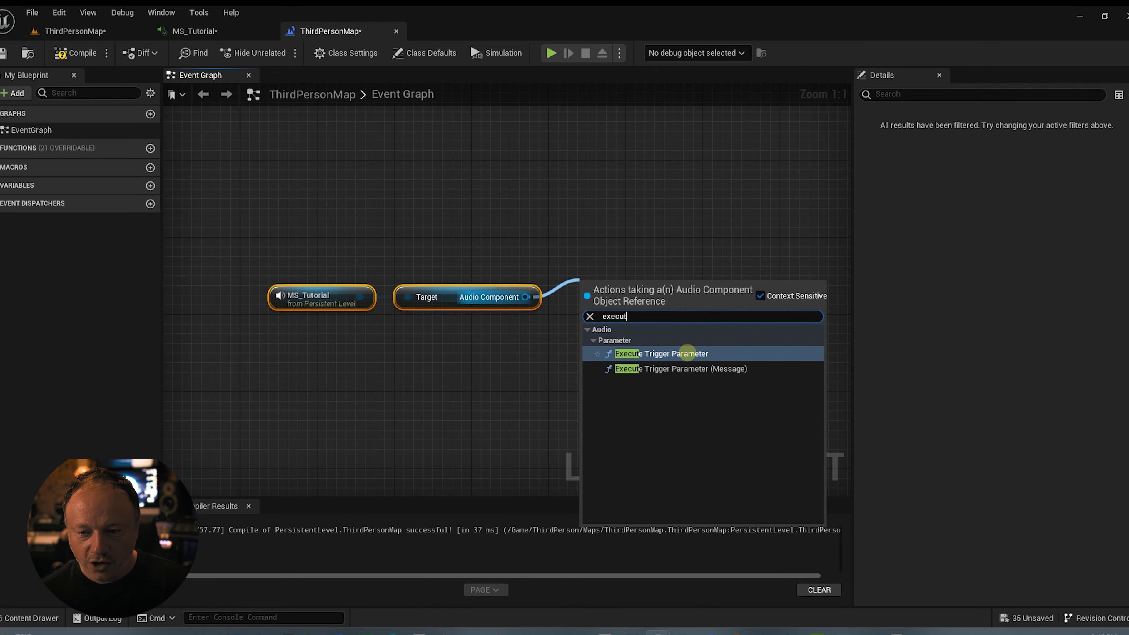
pyautogui.click(661, 354)
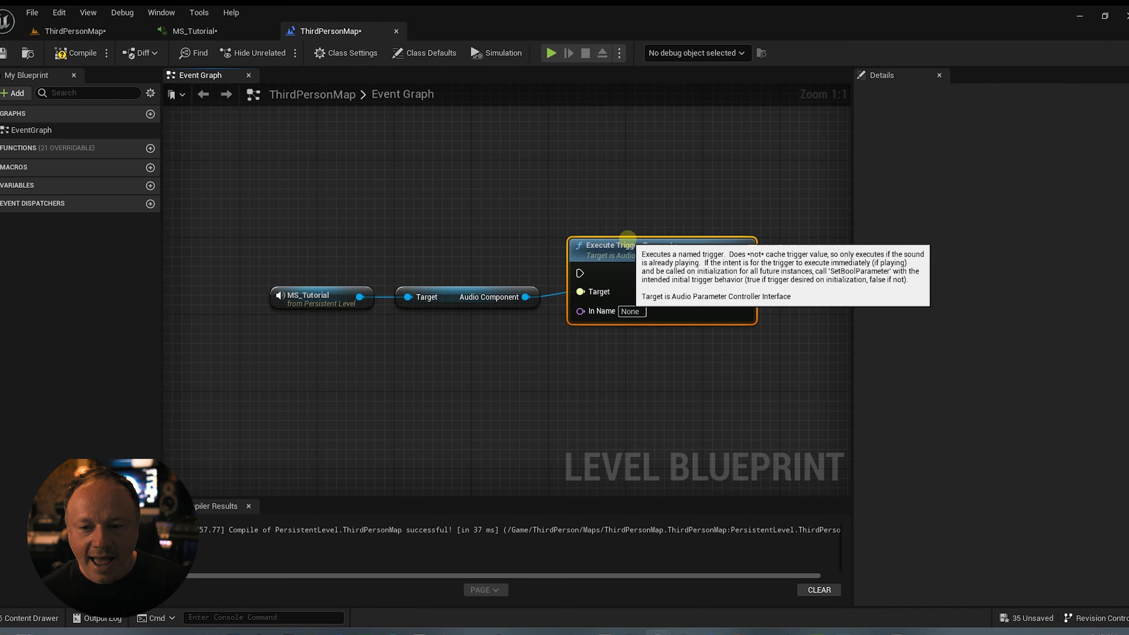
# Copy the ForRealPlay input name from MS_Tutorial and paste it as the In Name of the Execute Trigger Parameter node
pyautogui.moveTo(625, 356); pyautogui.dragTo(538, 314, button='right')
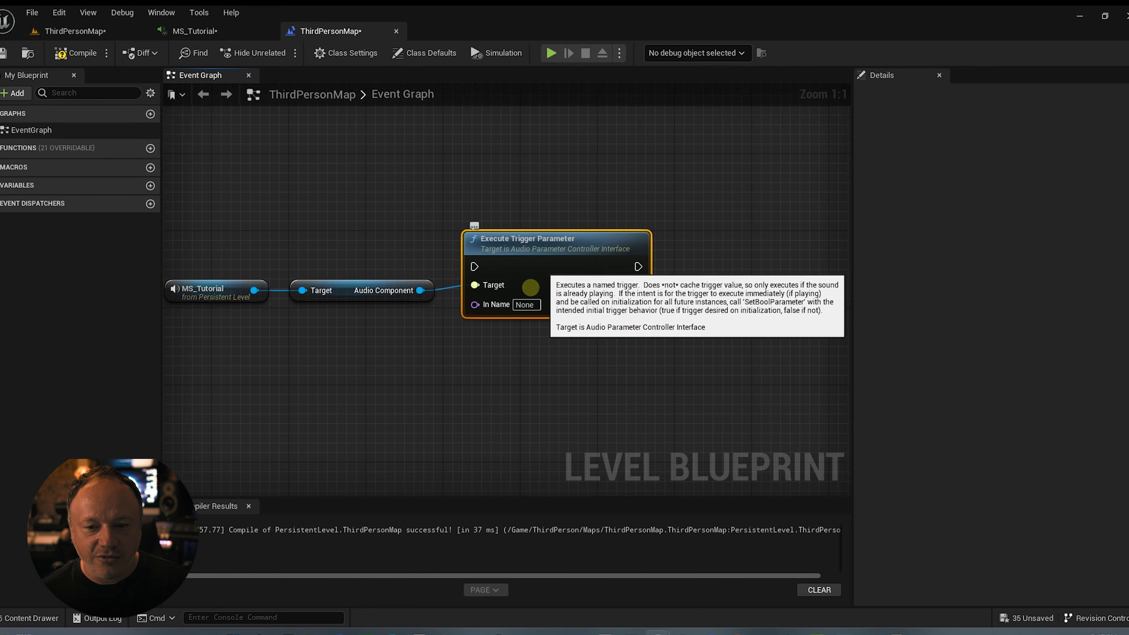
pyautogui.click(526, 305)
pyautogui.click(232, 32)
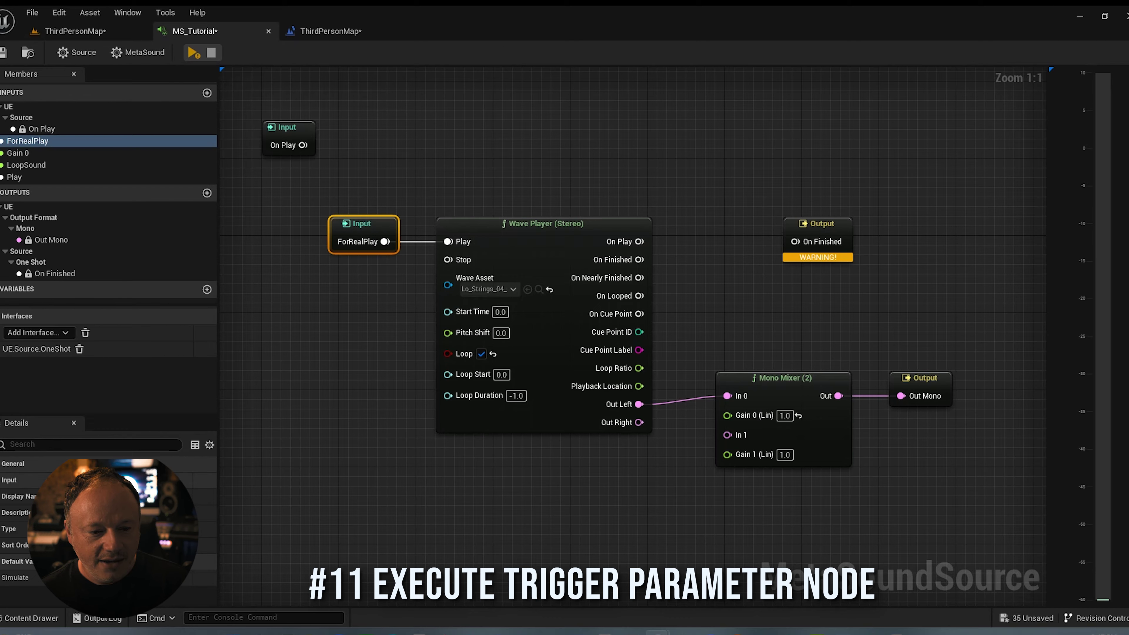
pyautogui.rightClick(134, 481)
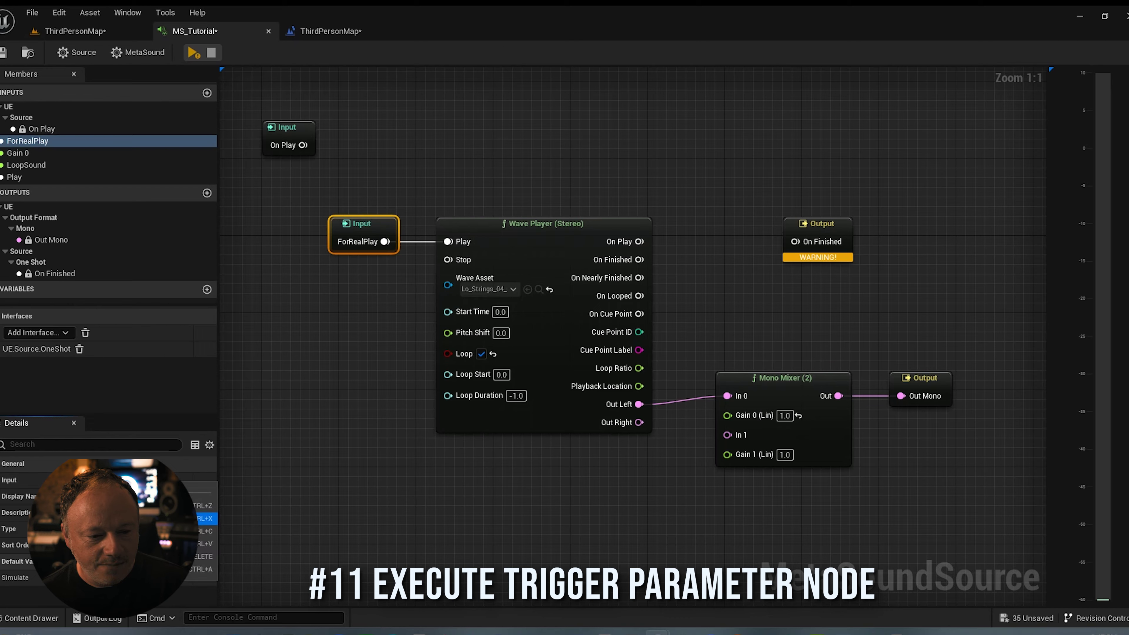
pyautogui.click(339, 31)
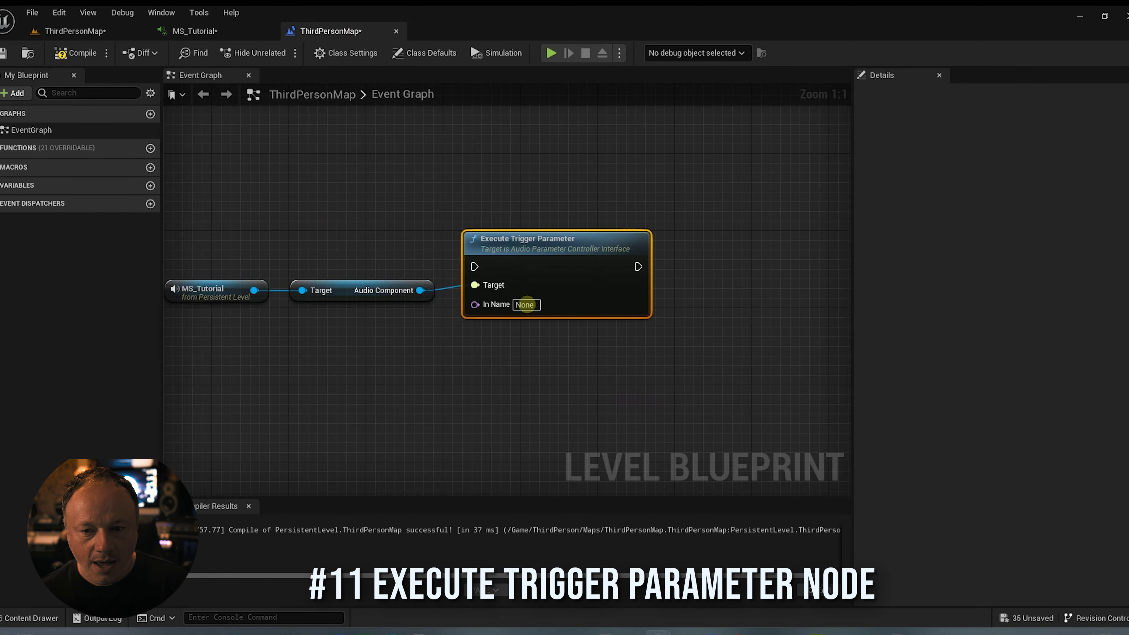
pyautogui.rightClick(526, 304)
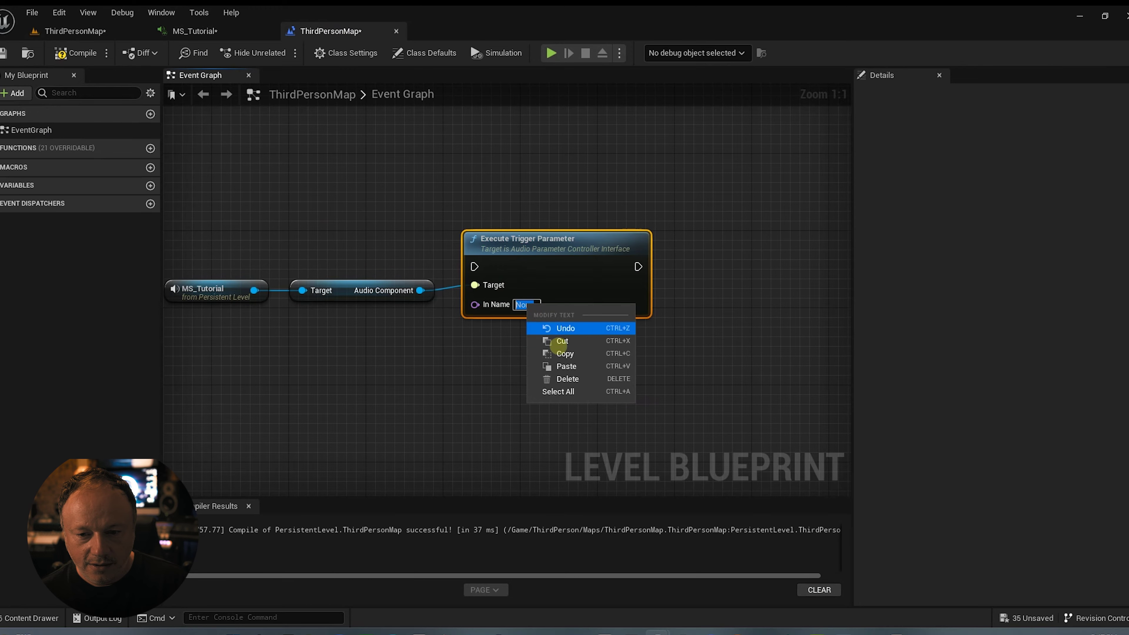
pyautogui.click(566, 366)
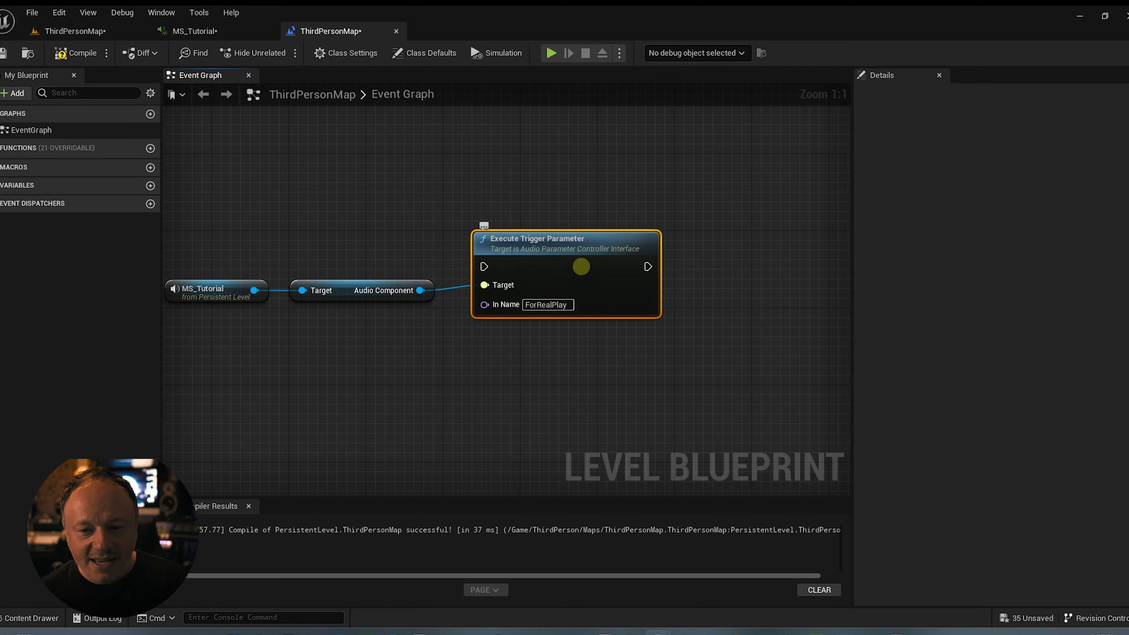
# Add an Event BeginPlay node to the Level Blueprint and connect its execution output to Execute Trigger Parameter
pyautogui.moveTo(426, 215); pyautogui.dragTo(491, 187, button='right')
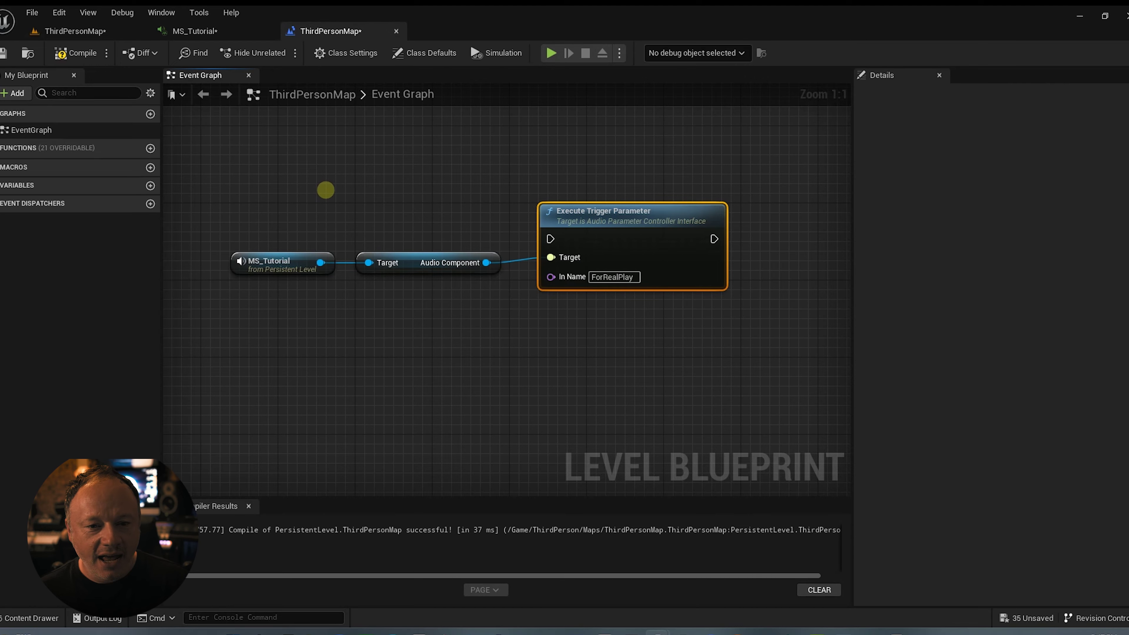
pyautogui.moveTo(326, 190); pyautogui.dragTo(332, 186, button='right')
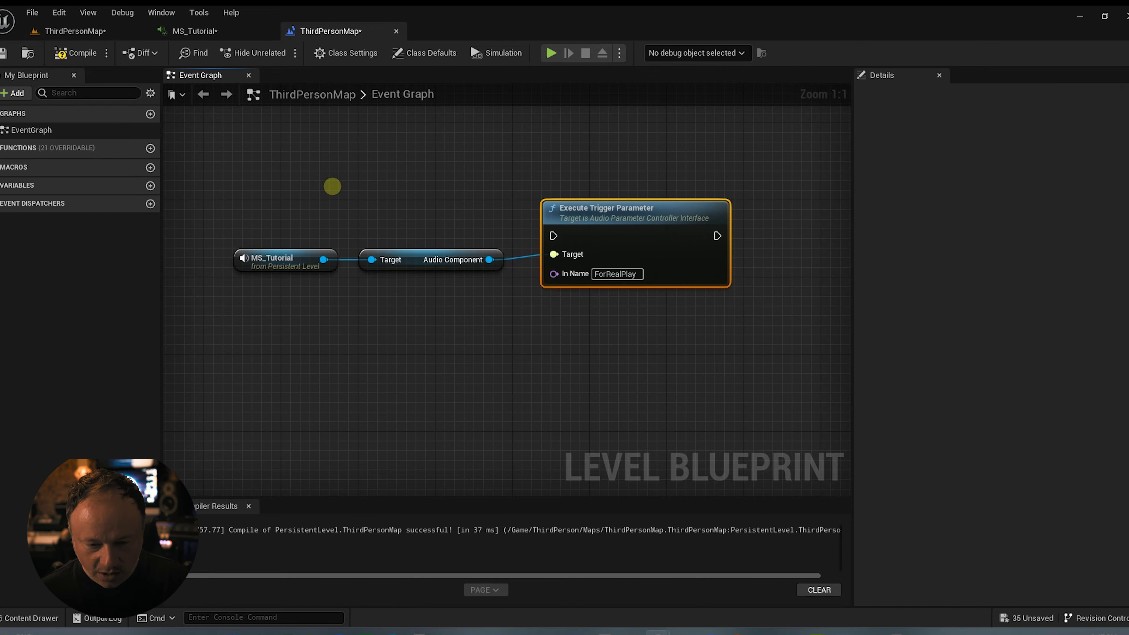
pyautogui.rightClick(342, 187)
pyautogui.write('begin')
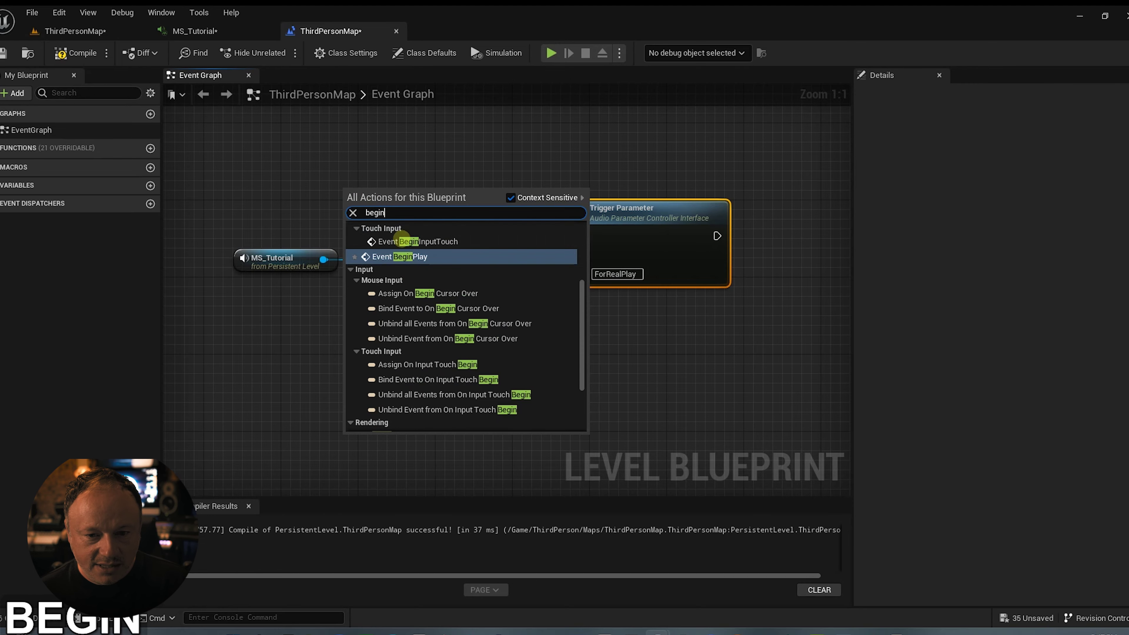
pyautogui.click(401, 255)
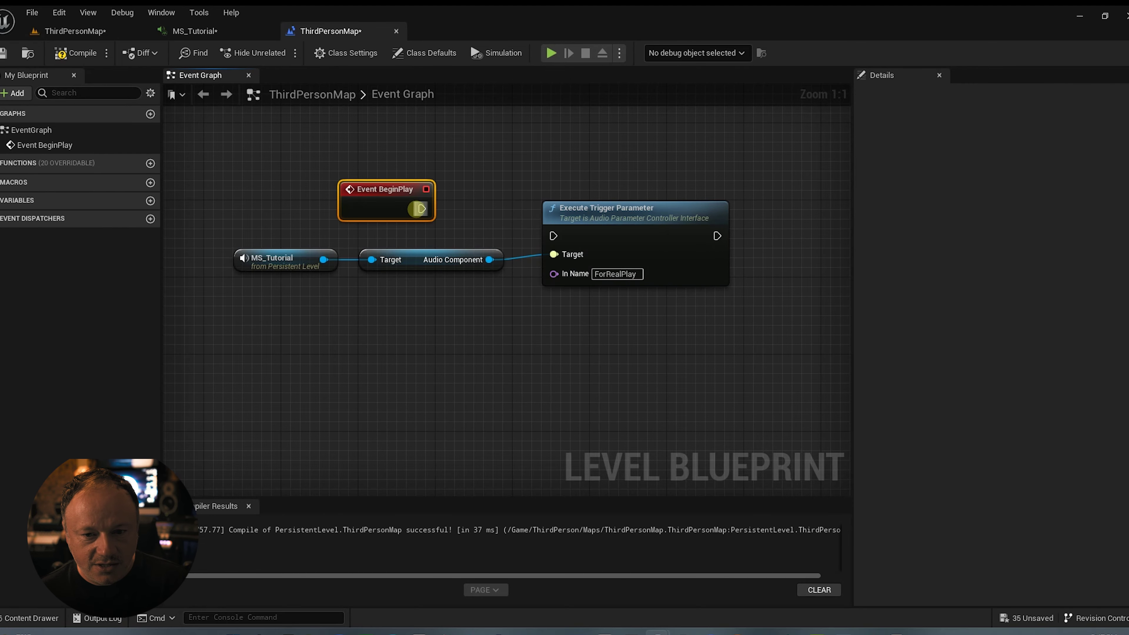
pyautogui.moveTo(417, 209); pyautogui.dragTo(554, 236)
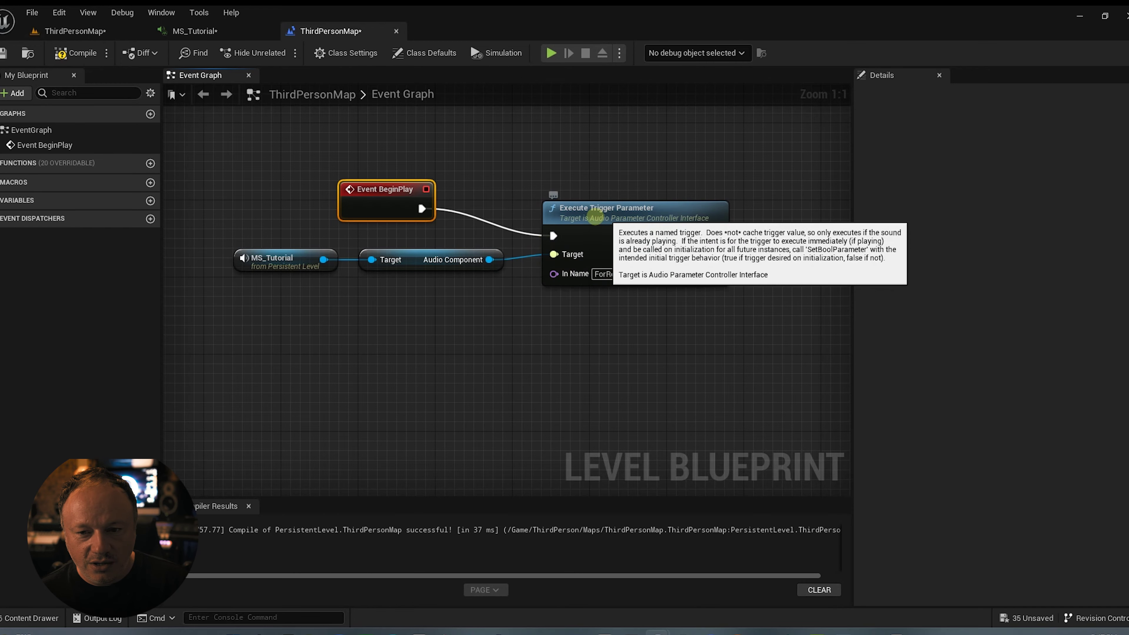
pyautogui.click(596, 217)
# Save the MS_Tutorial MetaSound, and play-test the ThirdPersonMap level briefly to hear the triggered sound
pyautogui.click(195, 31)
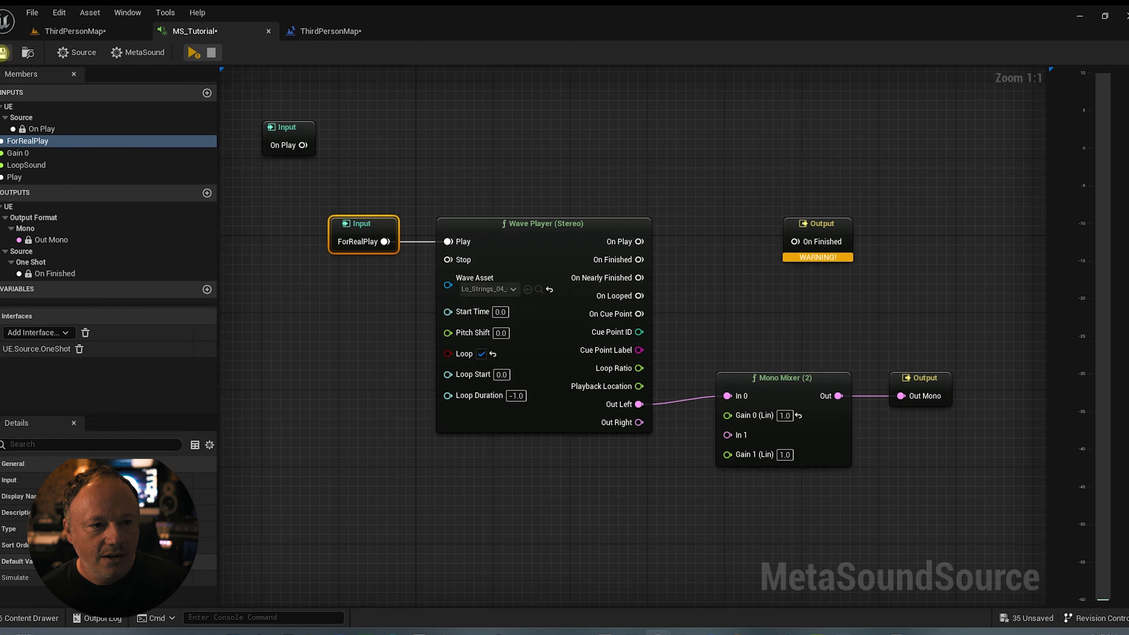
pyautogui.click(3, 53)
pyautogui.click(293, 127)
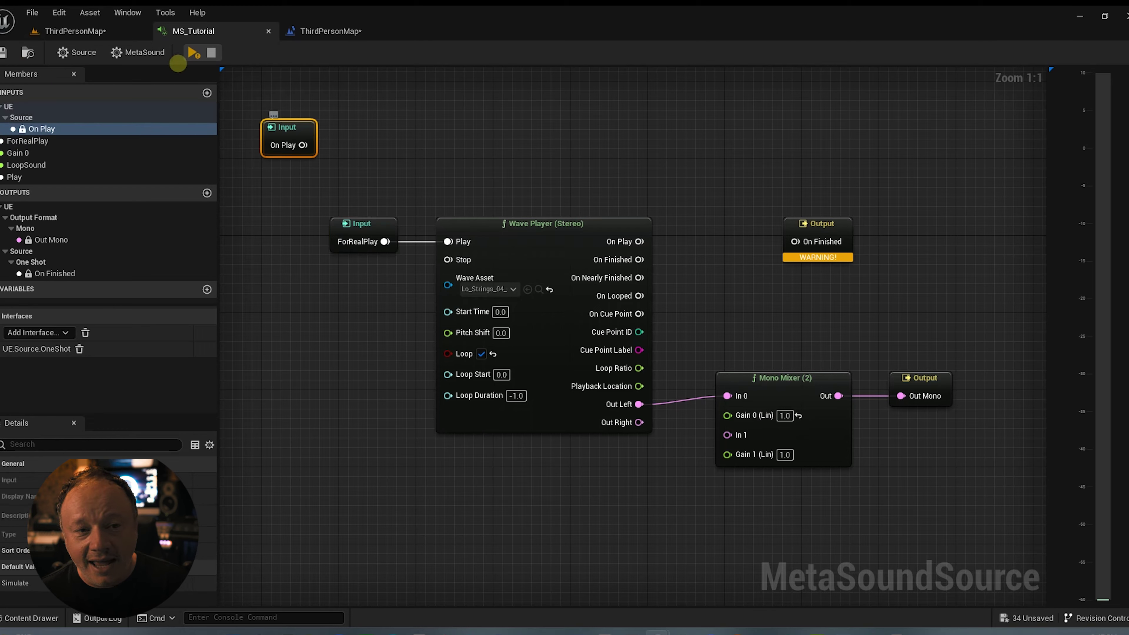
pyautogui.click(65, 31)
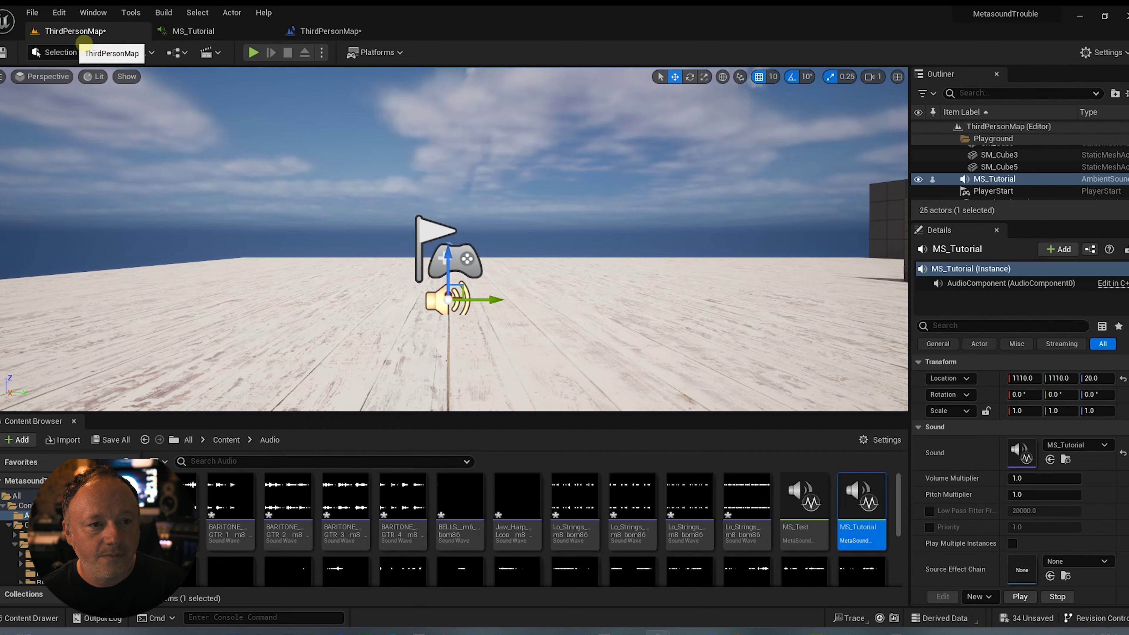
pyautogui.click(252, 52)
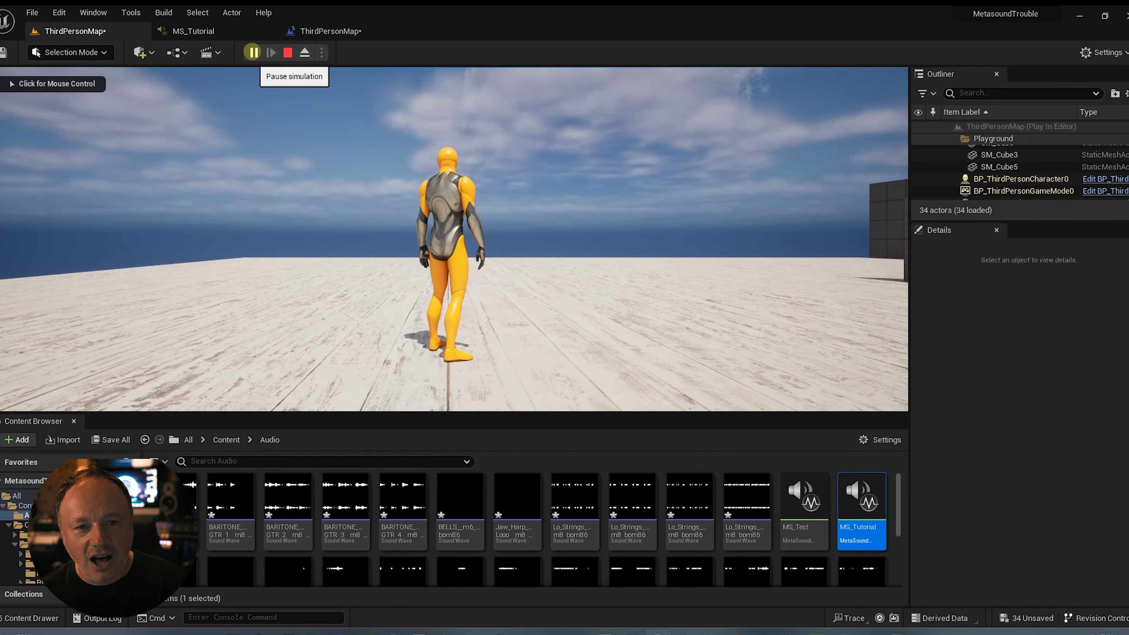
pyautogui.press('Escape')
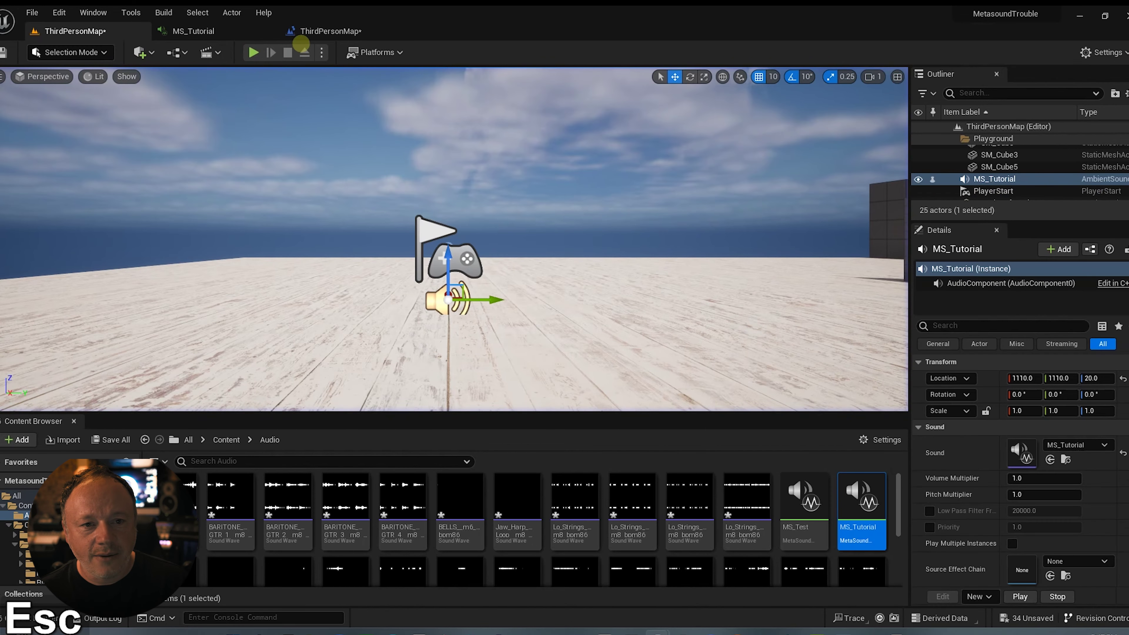
# In MS_Tutorial, create a graph input from the Wave Player's Pitch Shift pin and rename it PitchShift
pyautogui.click(331, 31)
pyautogui.click(214, 30)
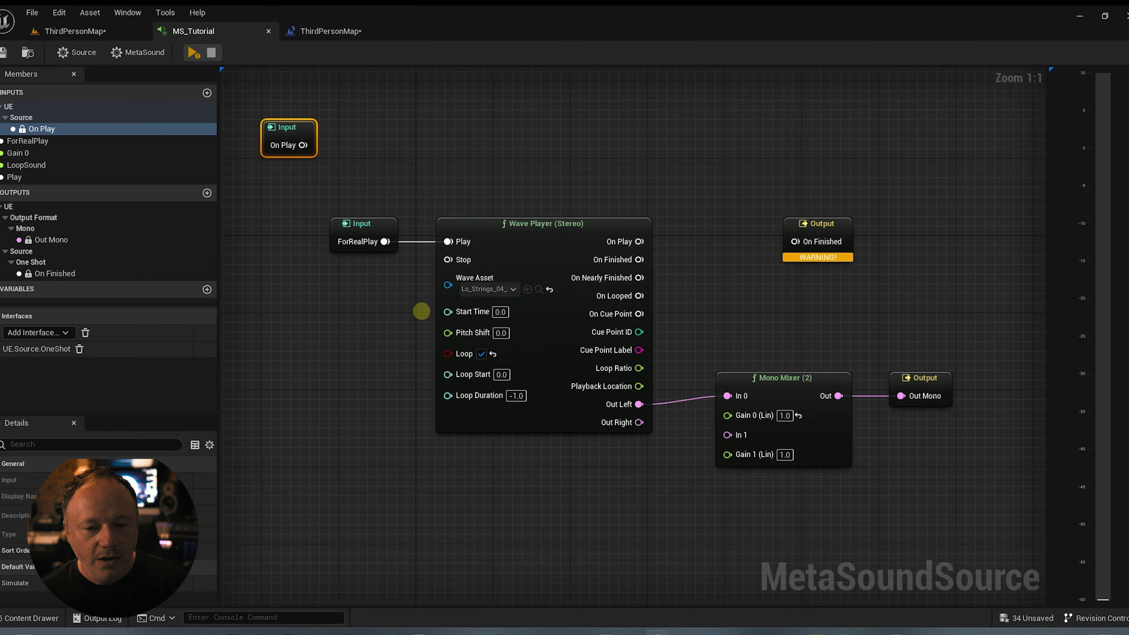
pyautogui.moveTo(448, 333); pyautogui.dragTo(361, 336)
pyautogui.click(438, 383)
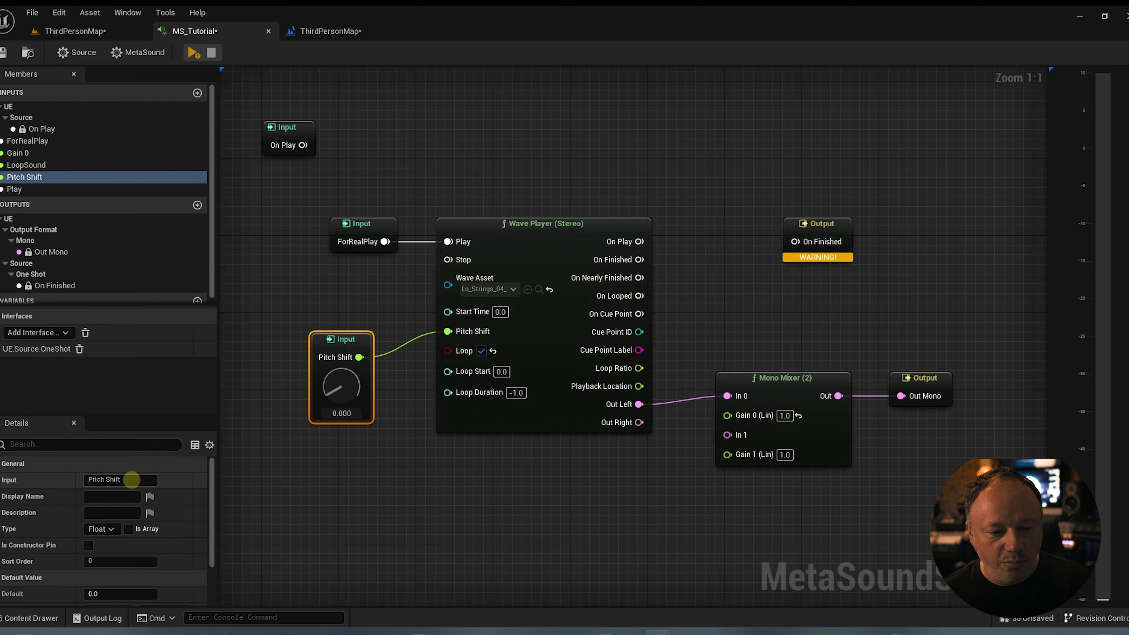
pyautogui.press('BackSpace')
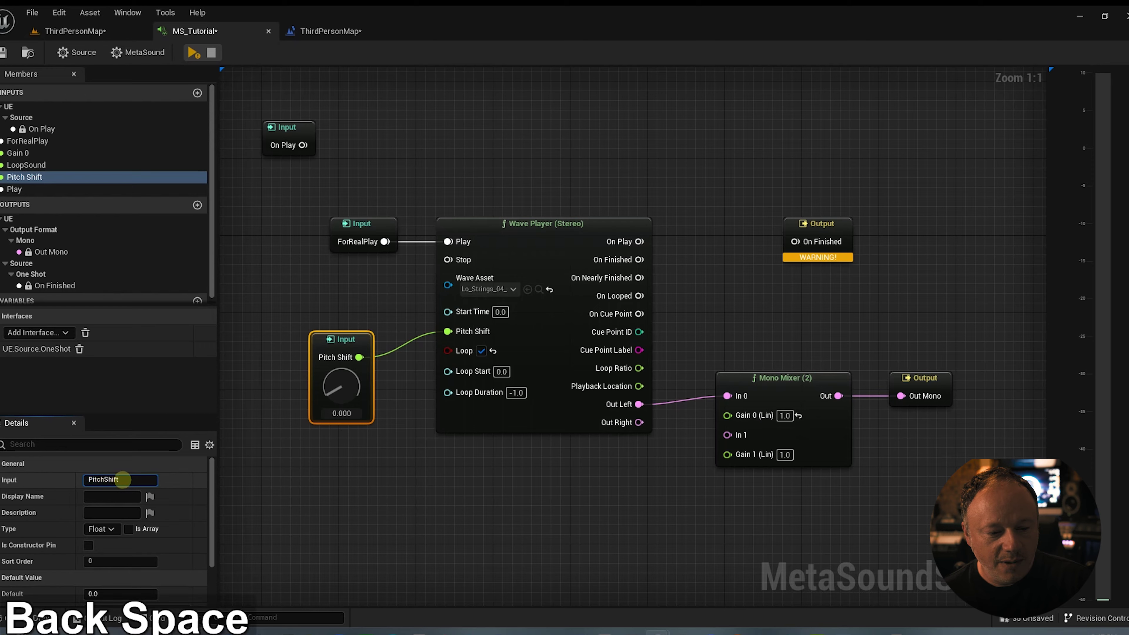
pyautogui.press('Return')
# Copy the PitchShift input's name and save MS_Tutorial
pyautogui.click(82, 479)
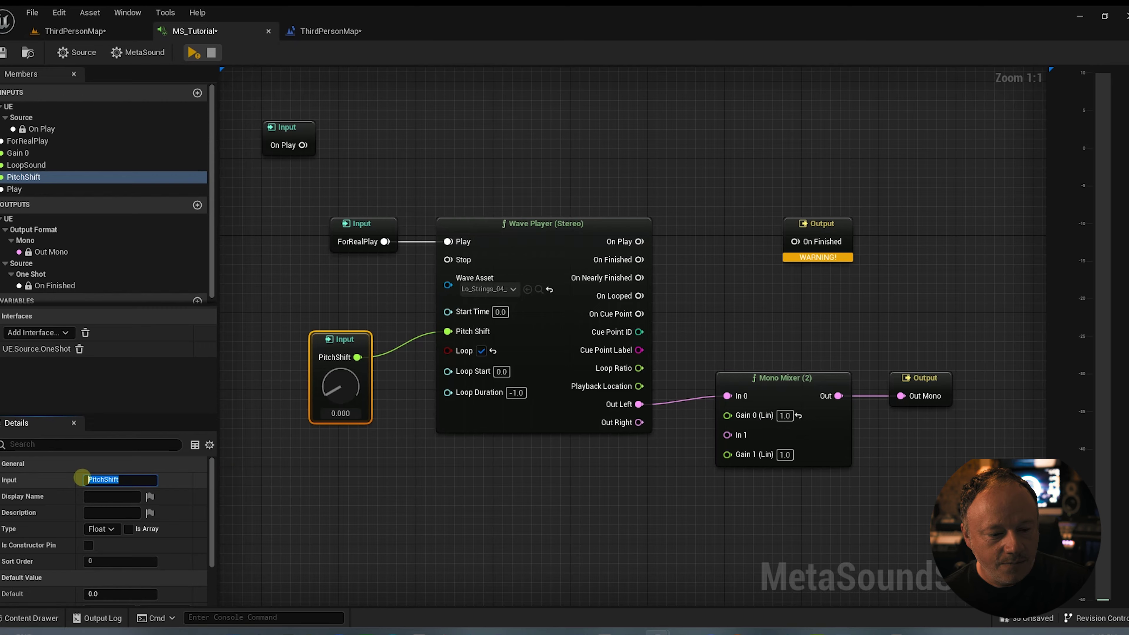
pyautogui.hotkey('ctrl', 'c')
pyautogui.click(336, 340)
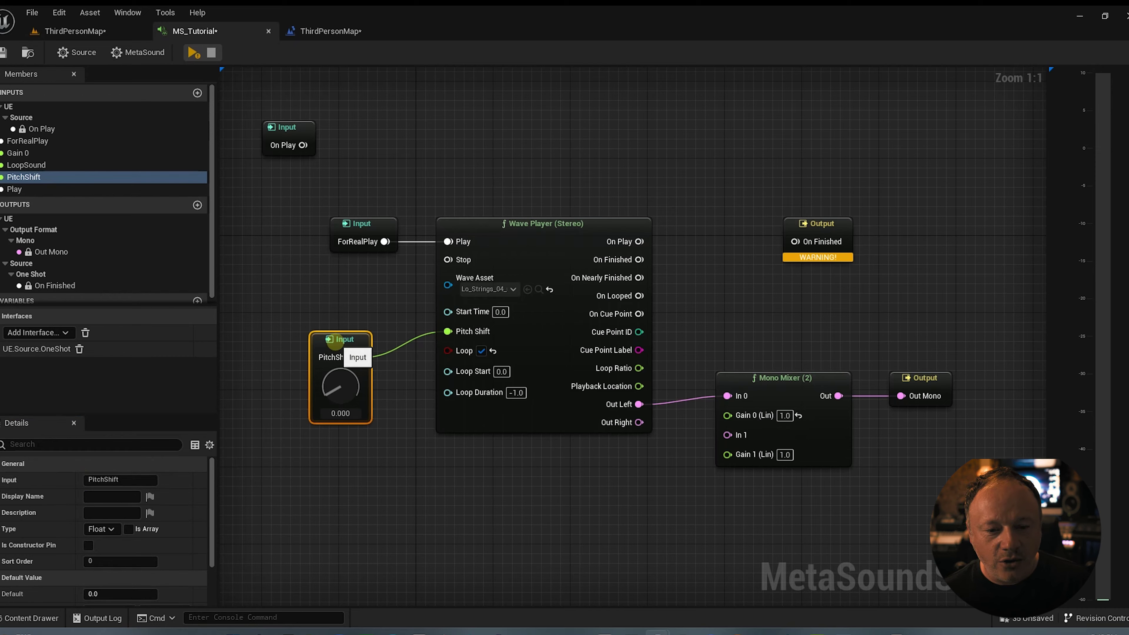
pyautogui.click(3, 52)
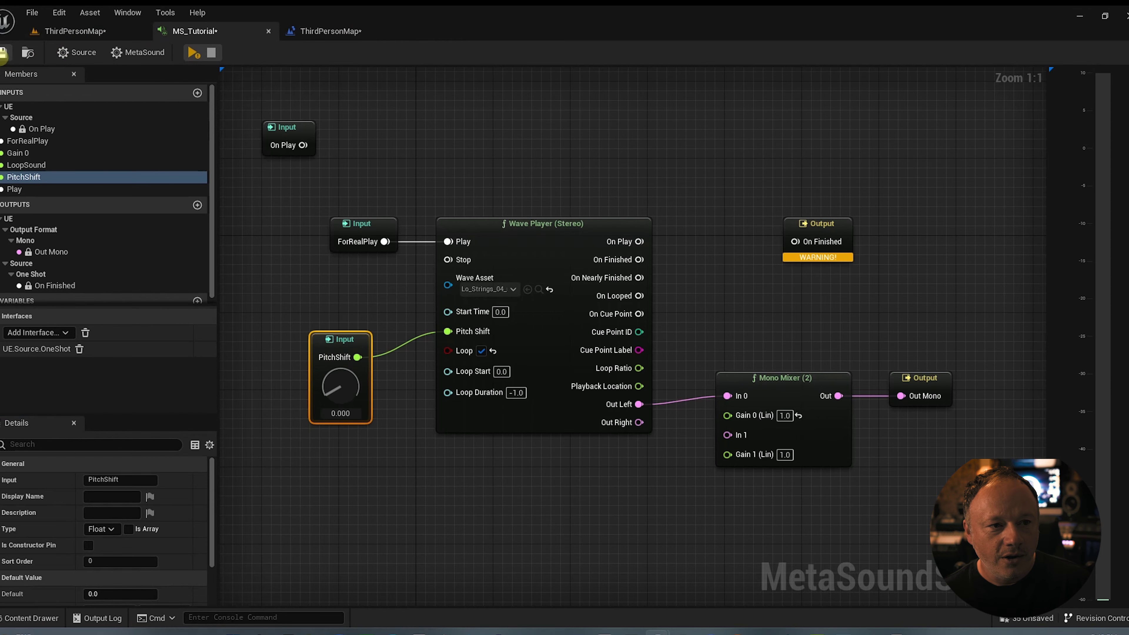
# In the Level Blueprint, add a Set Float Parameter node from Audio Component and place it below Execute Trigger Parameter
pyautogui.click(320, 32)
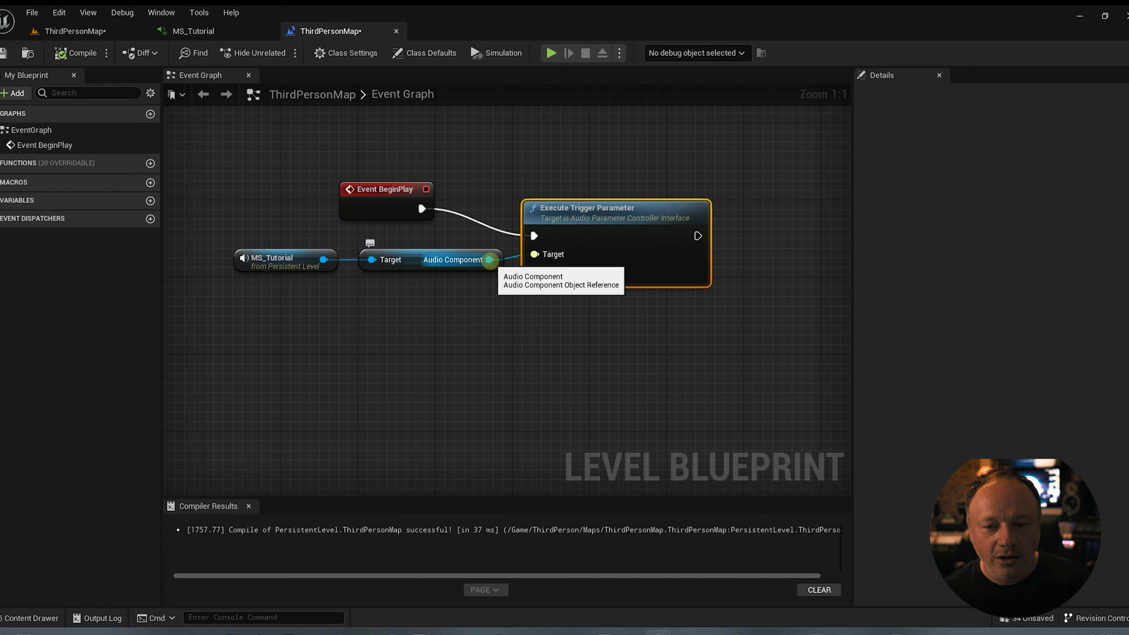
pyautogui.moveTo(489, 259); pyautogui.dragTo(526, 359)
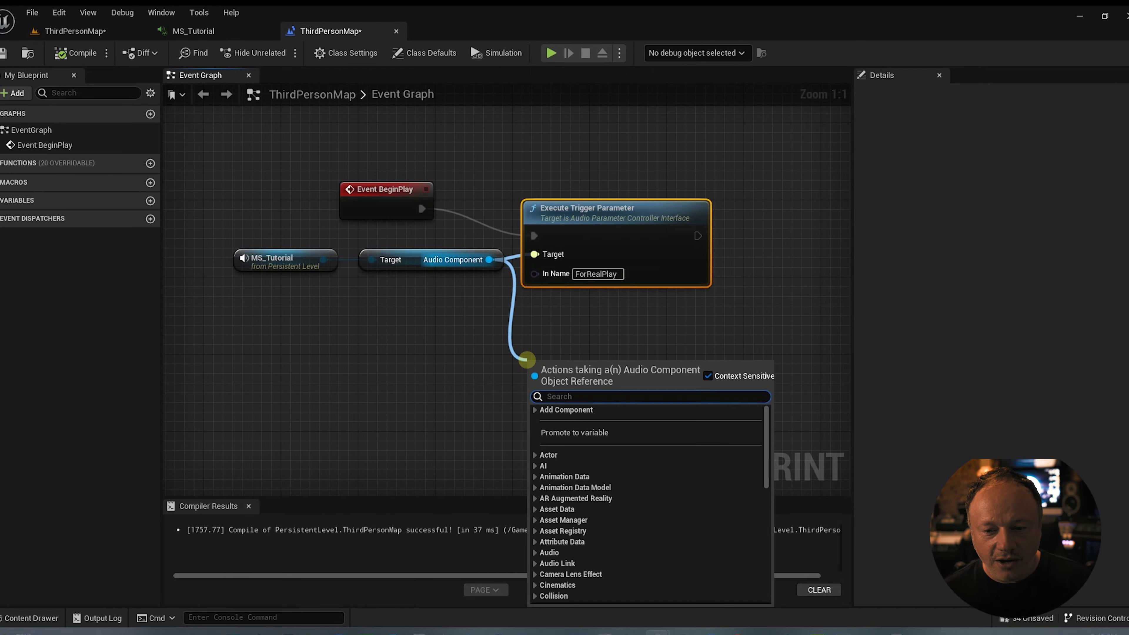
pyautogui.write('set ')
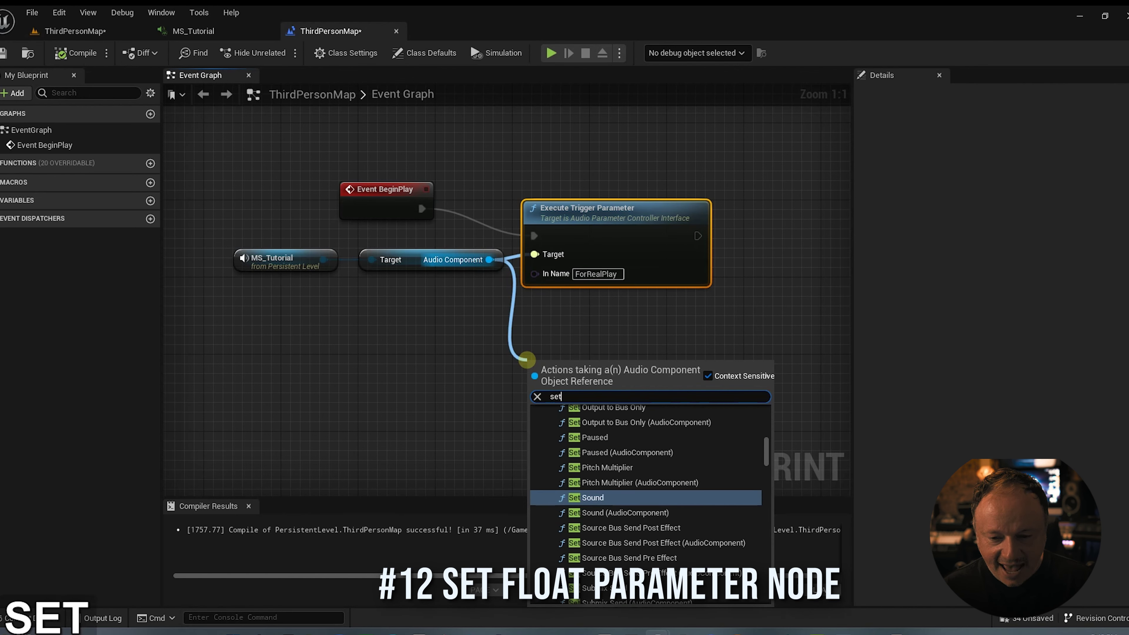
pyautogui.write('flo')
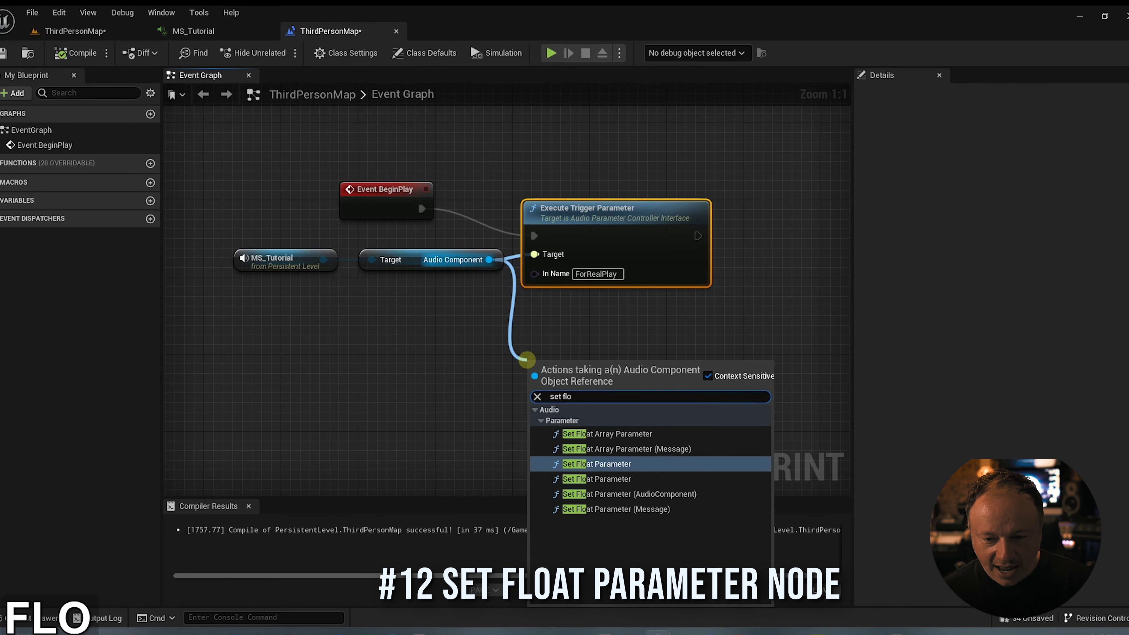
pyautogui.write('at')
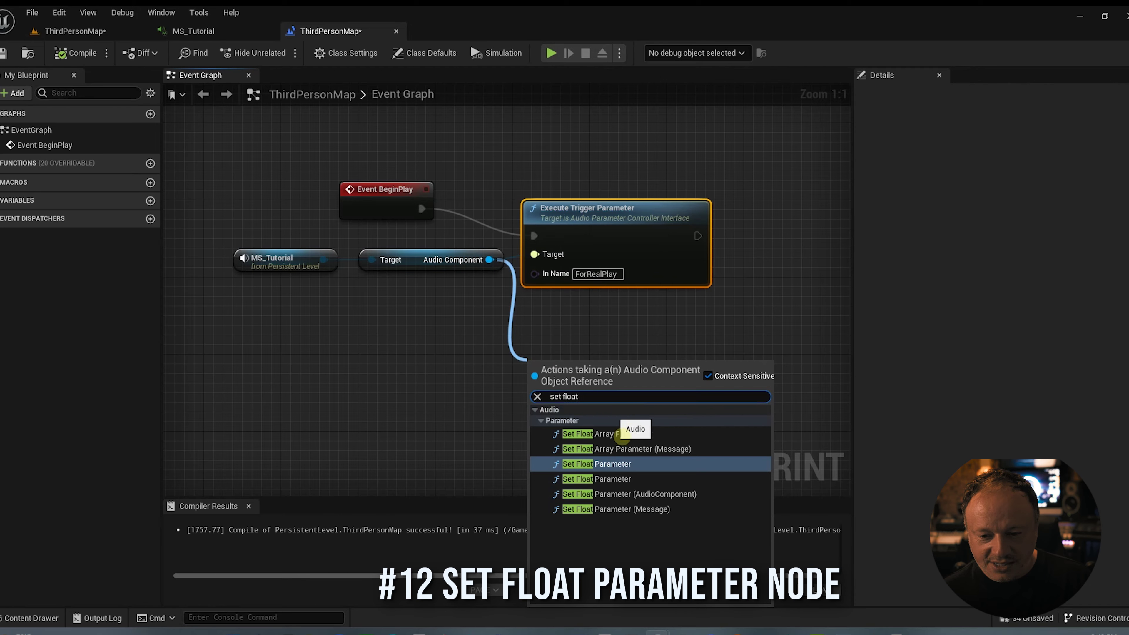
pyautogui.click(614, 478)
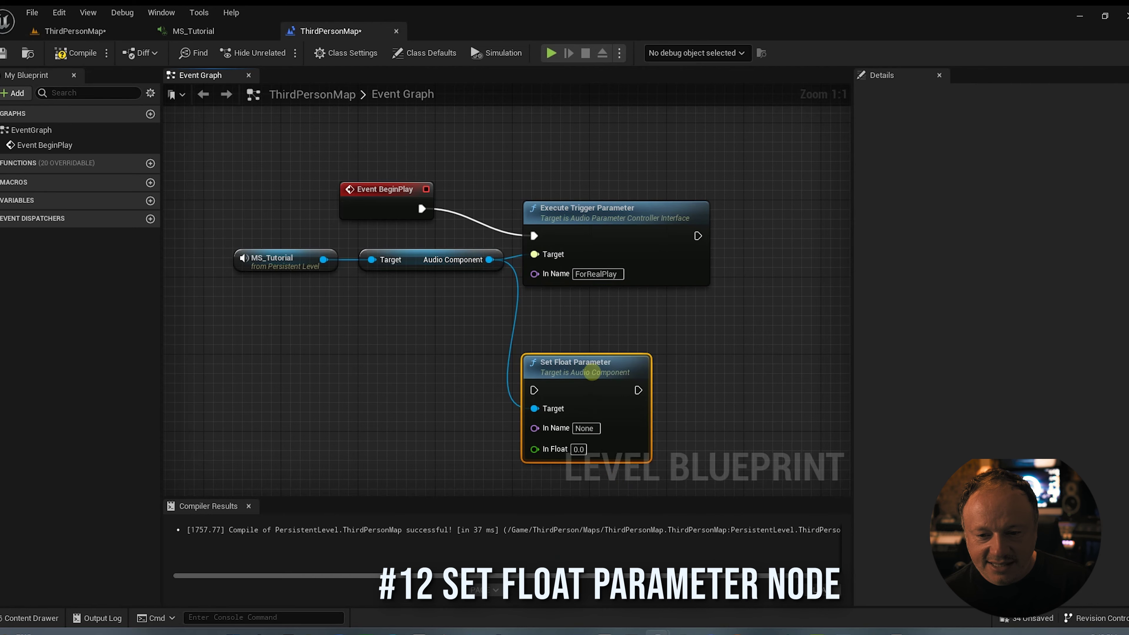
pyautogui.moveTo(604, 370); pyautogui.dragTo(604, 351)
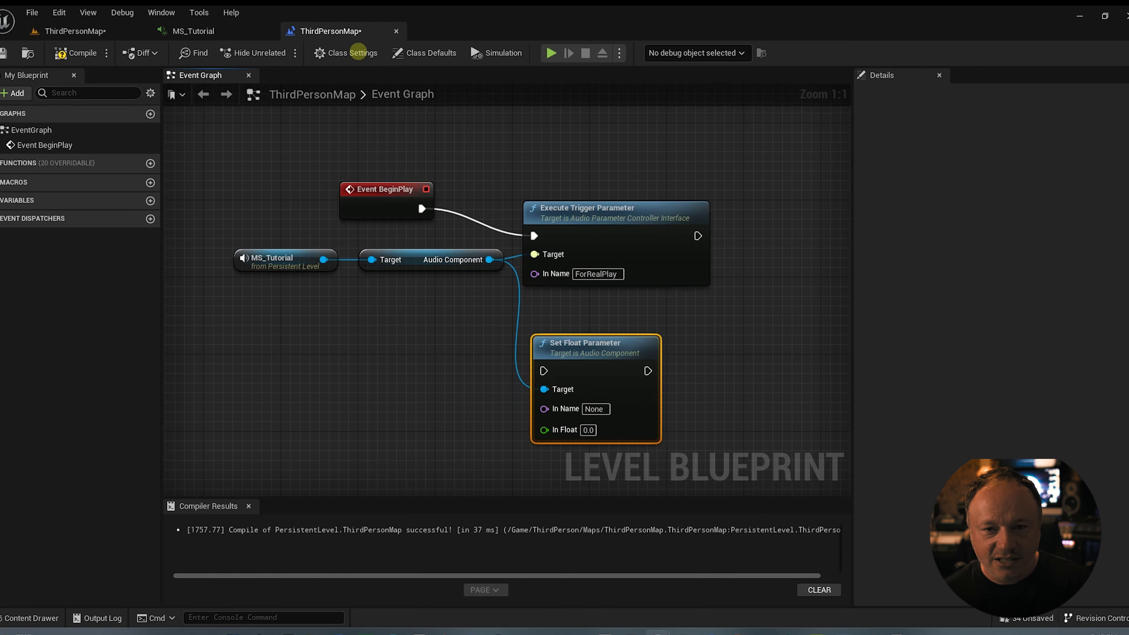
# Copy the PitchShift name from MS_Tutorial into the Set Float Parameter node's In Name, and move the node slightly up
pyautogui.click(209, 31)
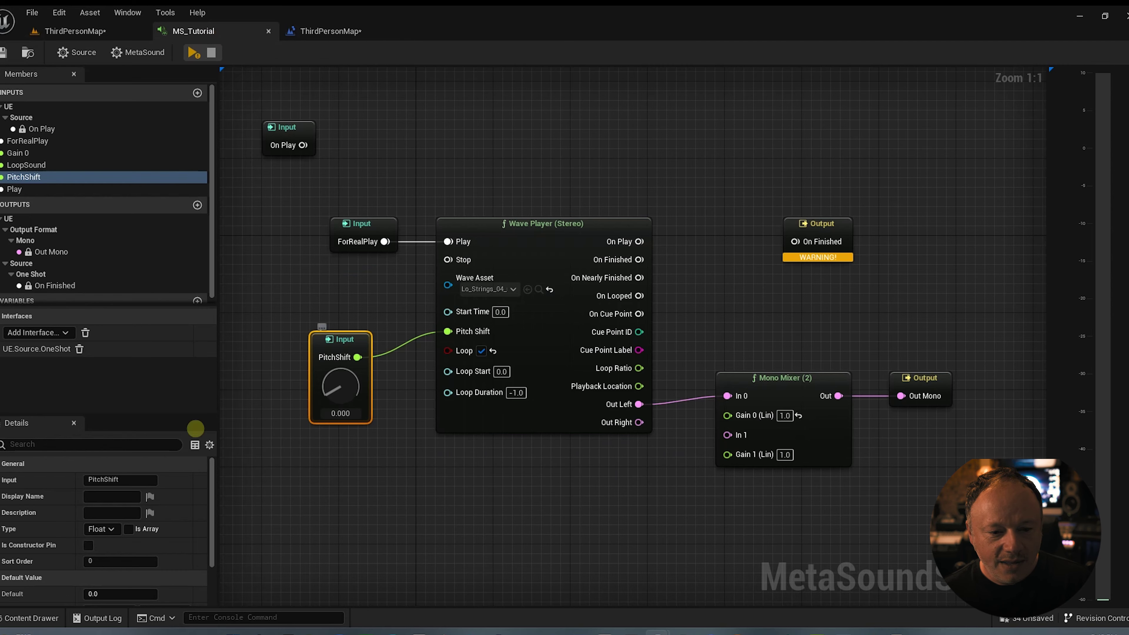
pyautogui.hotkey('ctrl', 'c')
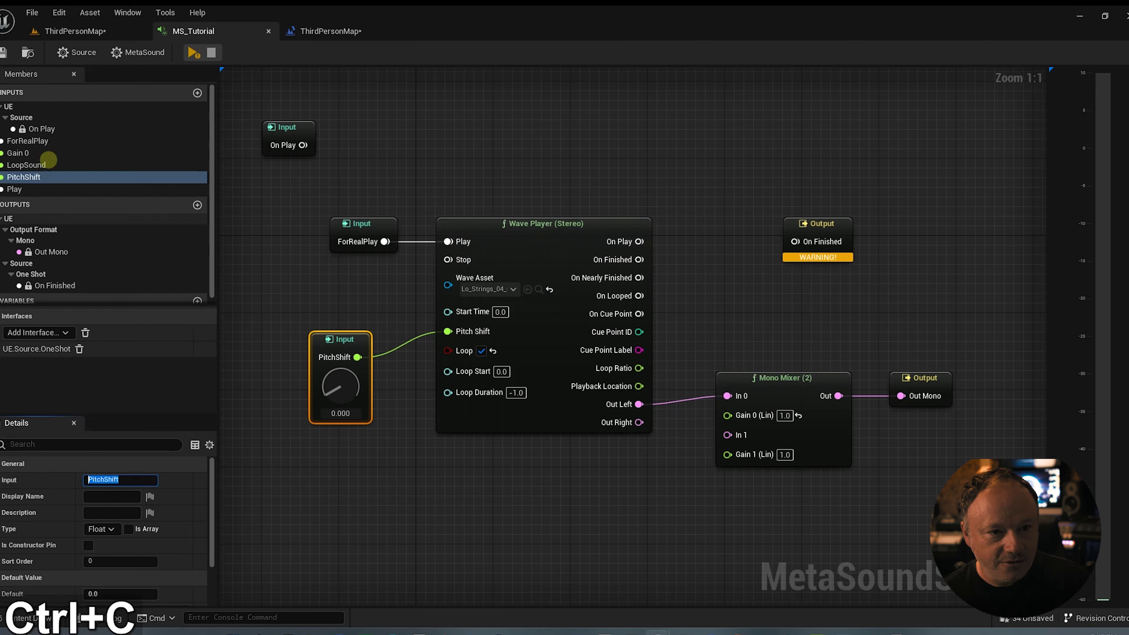
pyautogui.click(75, 31)
pyautogui.click(330, 30)
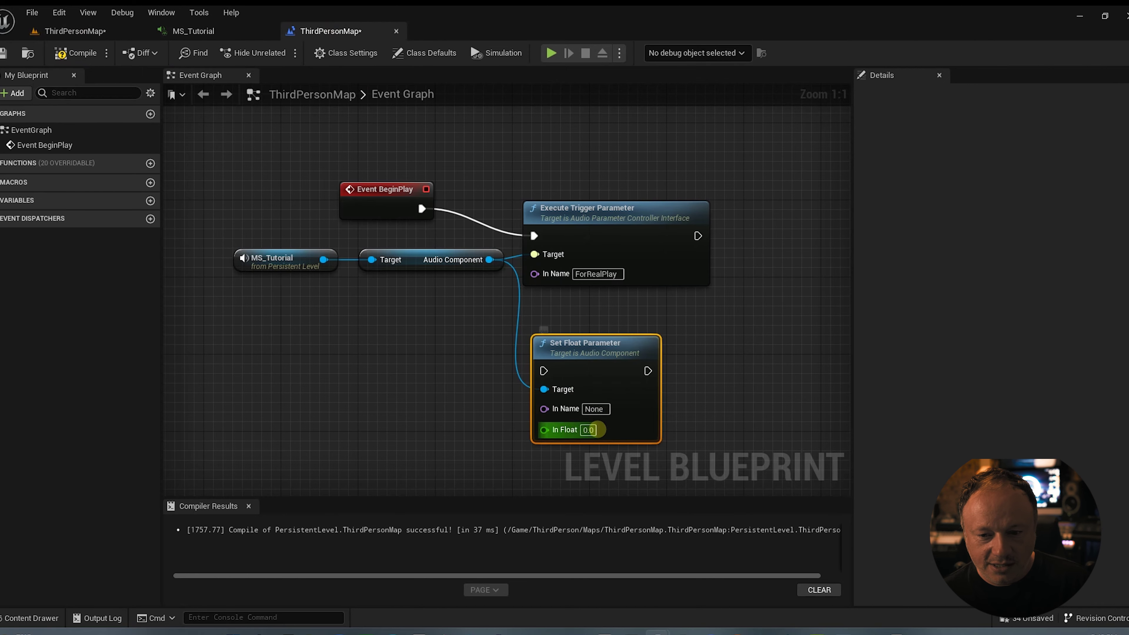
pyautogui.click(594, 409)
pyautogui.hotkey('ctrl', 'v')
pyautogui.click(719, 357)
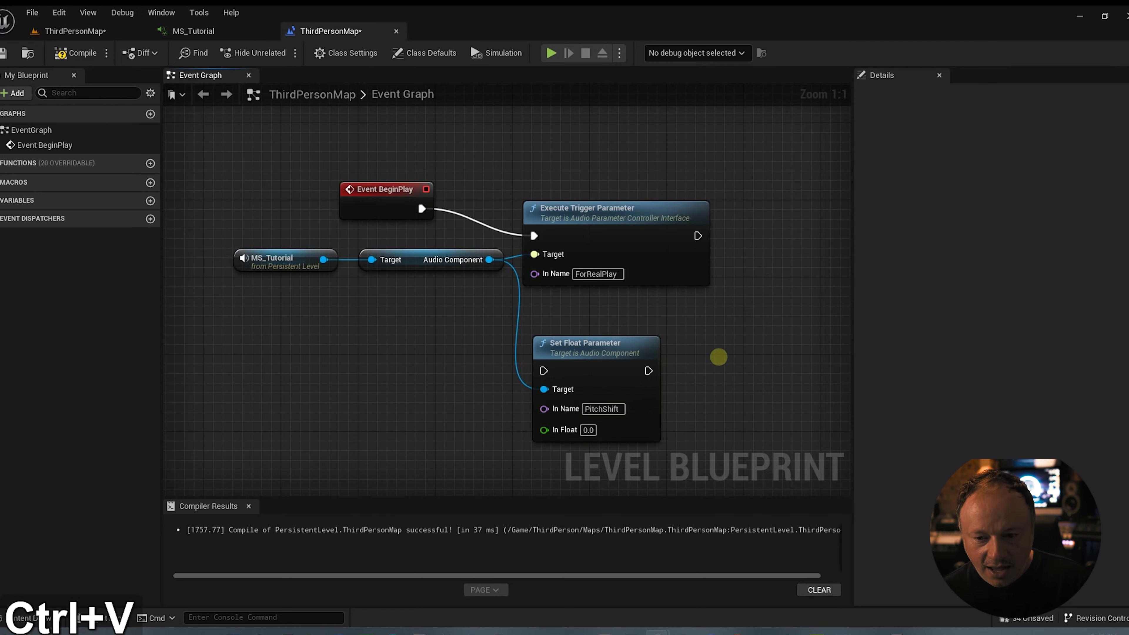
pyautogui.moveTo(605, 343); pyautogui.dragTo(605, 333)
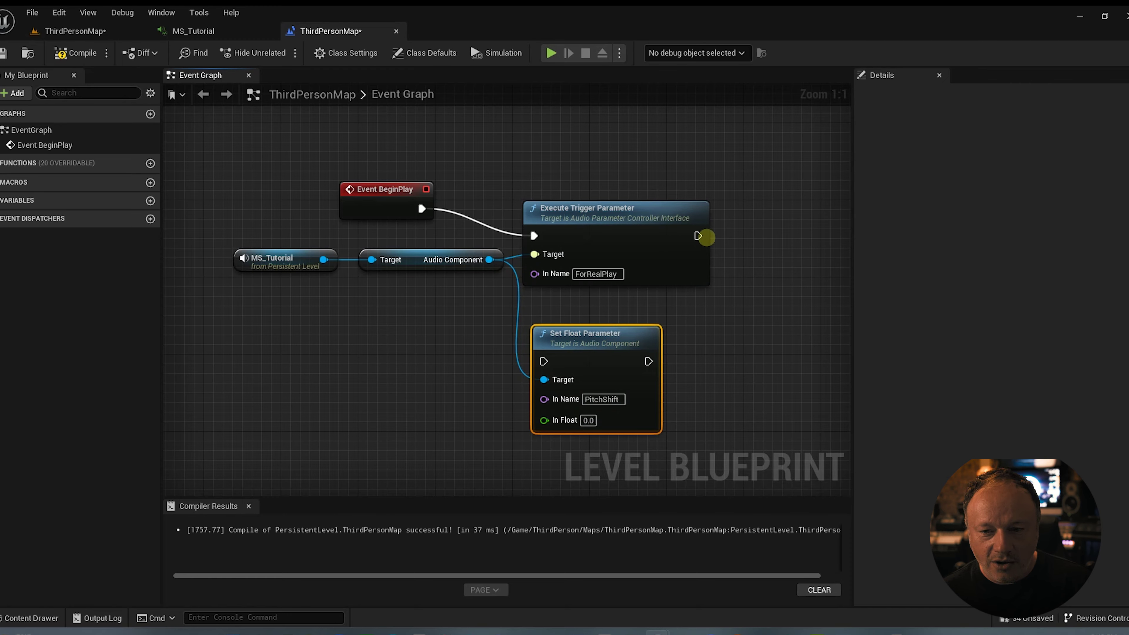
# Add a Delay node after Execute Trigger Parameter in the Level Blueprint and set its Duration to 1.0
pyautogui.moveTo(697, 237); pyautogui.dragTo(651, 306)
pyautogui.moveTo(709, 261); pyautogui.dragTo(725, 234)
pyautogui.write('delay')
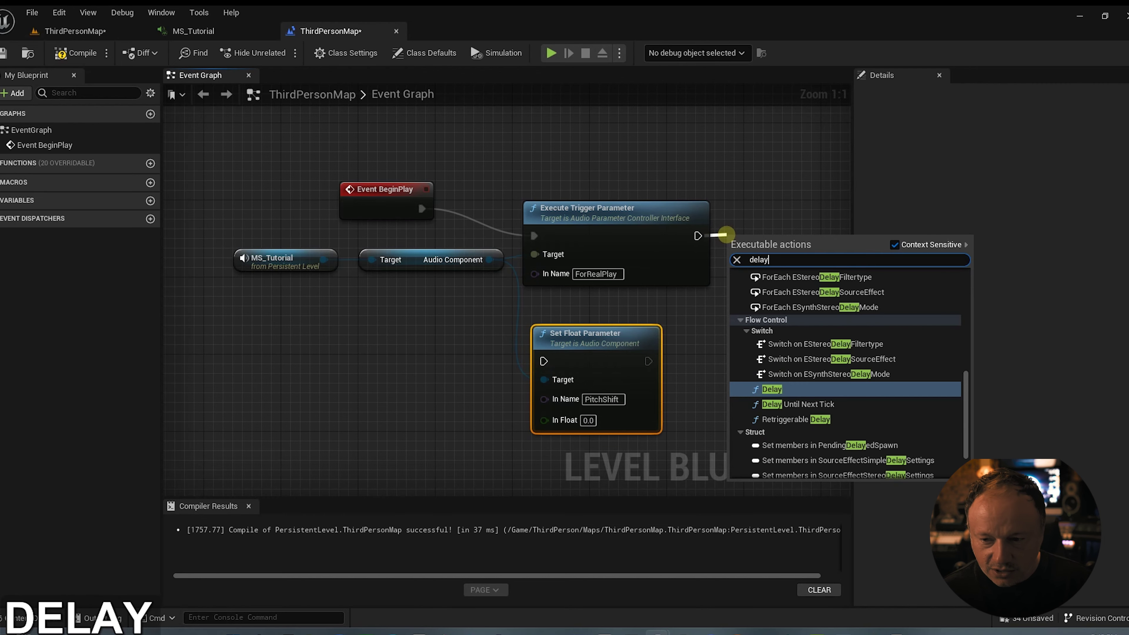
pyautogui.click(772, 389)
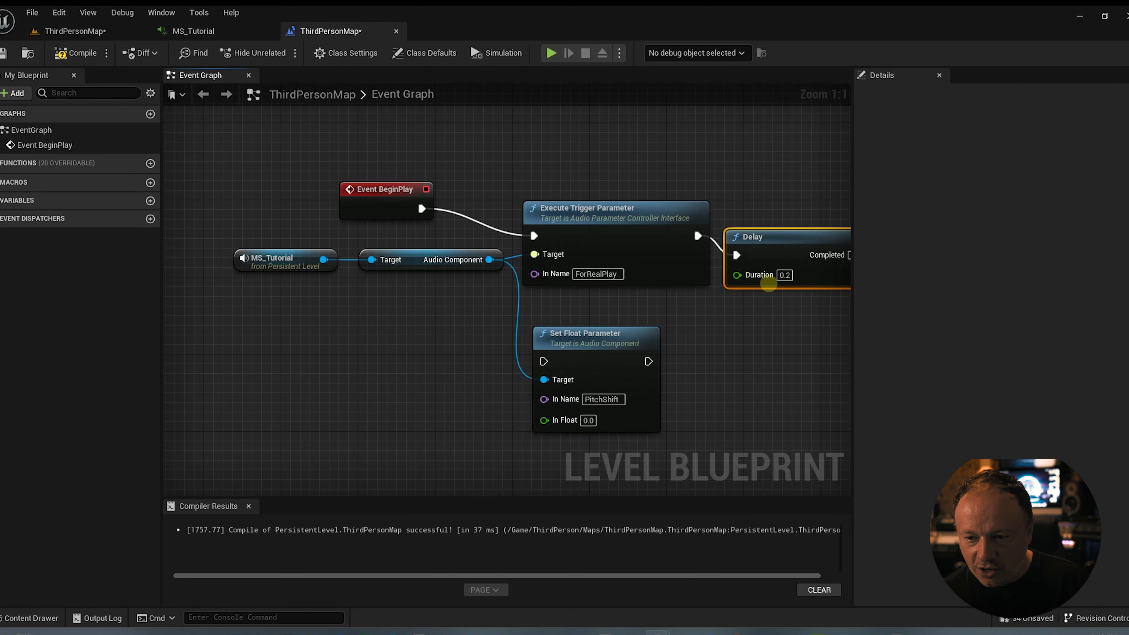
pyautogui.click(785, 275)
pyautogui.write('1')
pyautogui.click(799, 328)
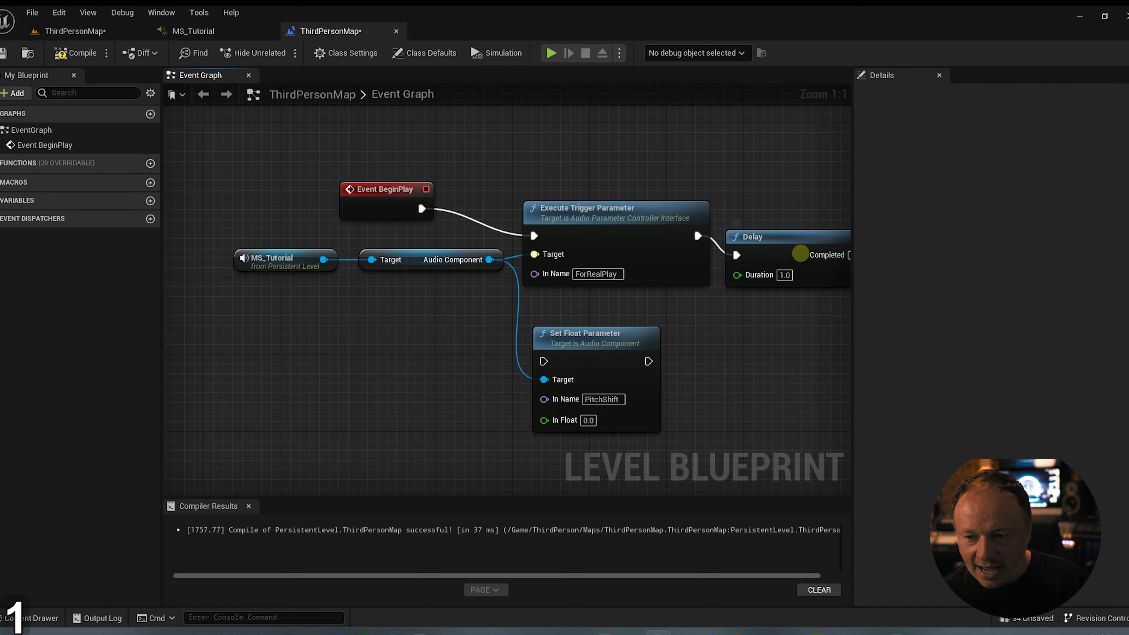
# Connect the Delay's Completed output to Set Float Parameter's execution input, and move that node slightly towards the Delay
pyautogui.moveTo(783, 177); pyautogui.dragTo(662, 183, button='right')
pyautogui.moveTo(721, 253); pyautogui.dragTo(415, 360)
pyautogui.moveTo(480, 340); pyautogui.dragTo(538, 349)
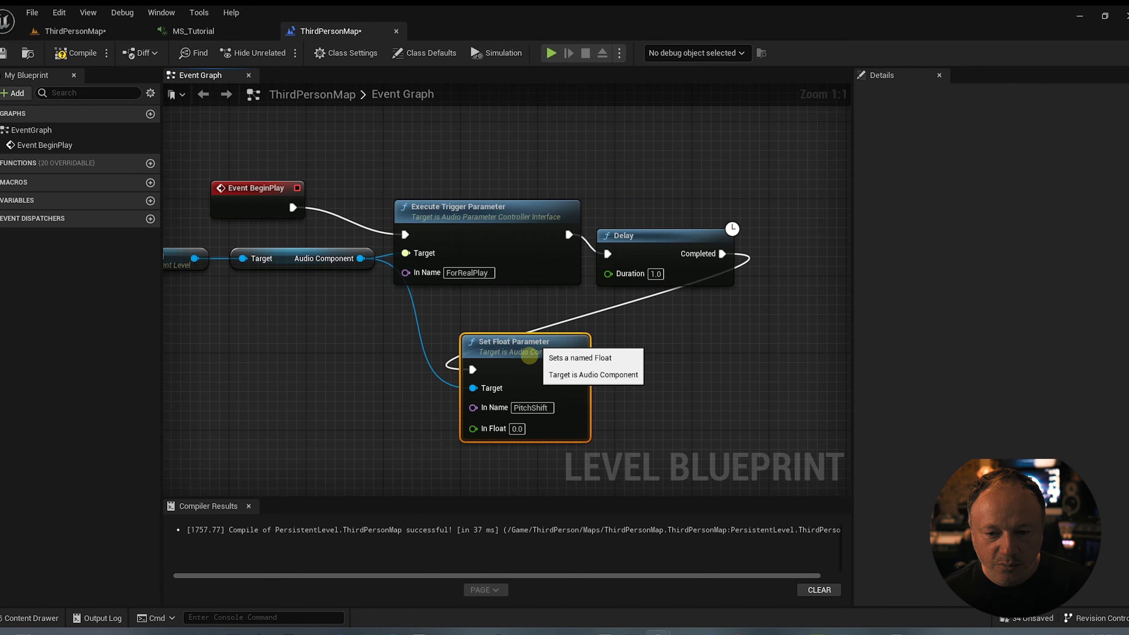
pyautogui.write('-')
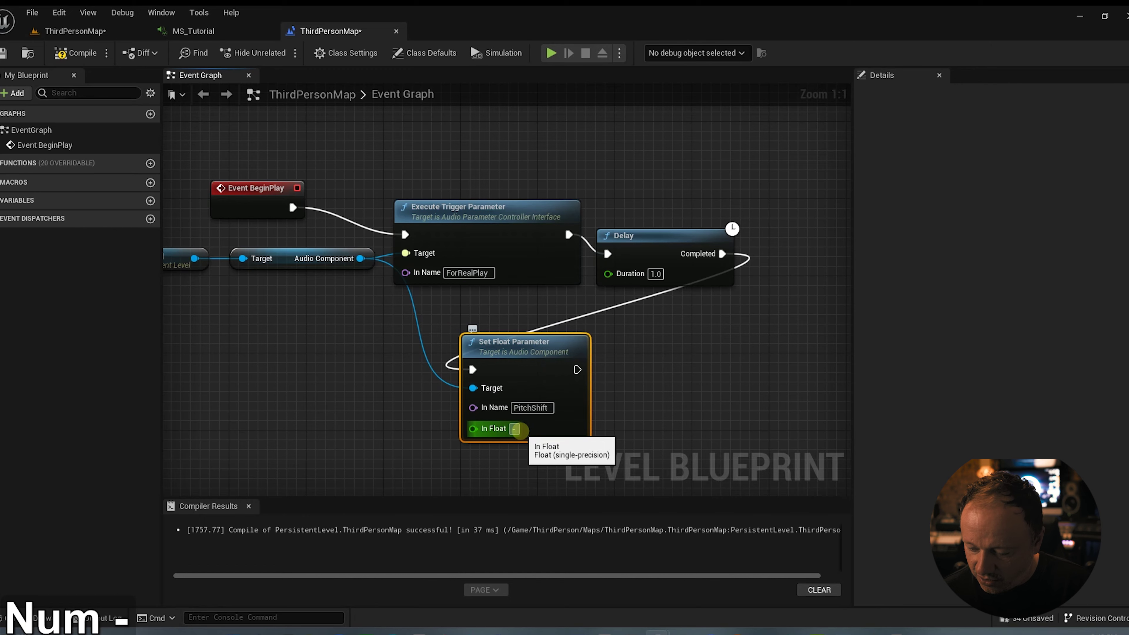
pyautogui.write('12')
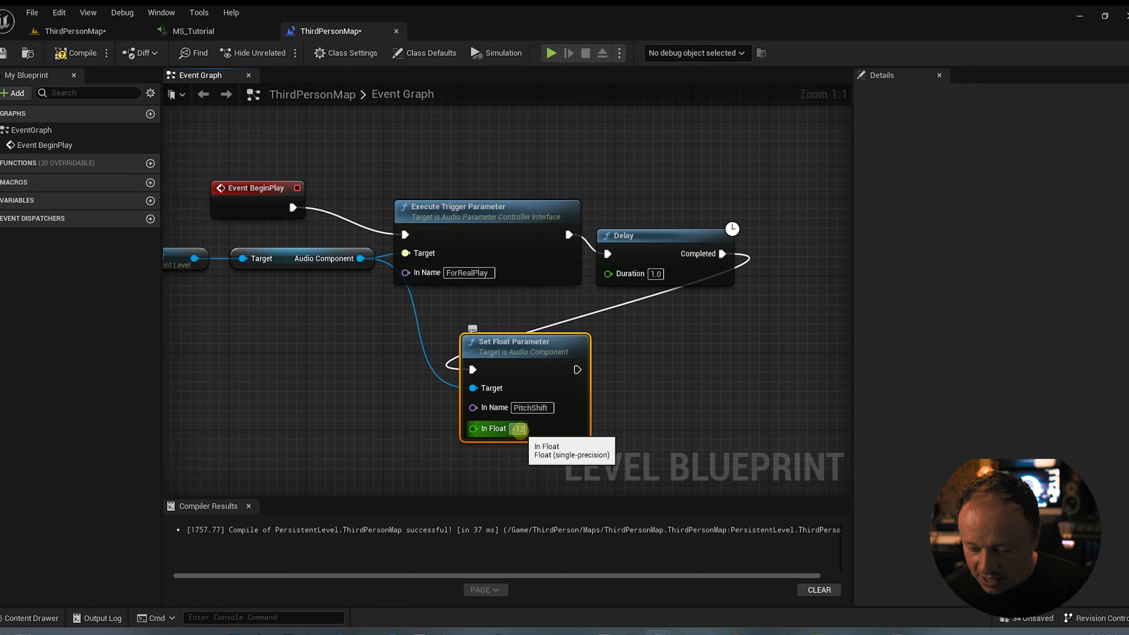
pyautogui.press('BackSpace')
pyautogui.press('BackSpace')
pyautogui.press('BackSpace')
# Set the Set Float Parameter node's In Float to -4.0 and compile the Level Blueprint
pyautogui.write('-')
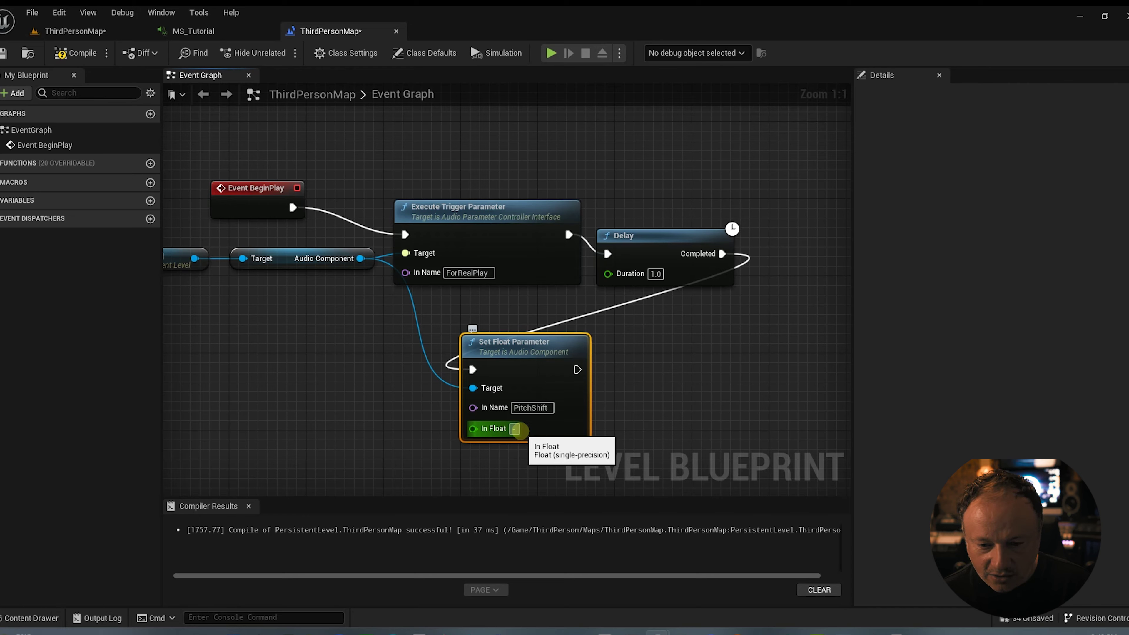
pyautogui.write('4')
pyautogui.press('Return')
pyautogui.click(358, 379)
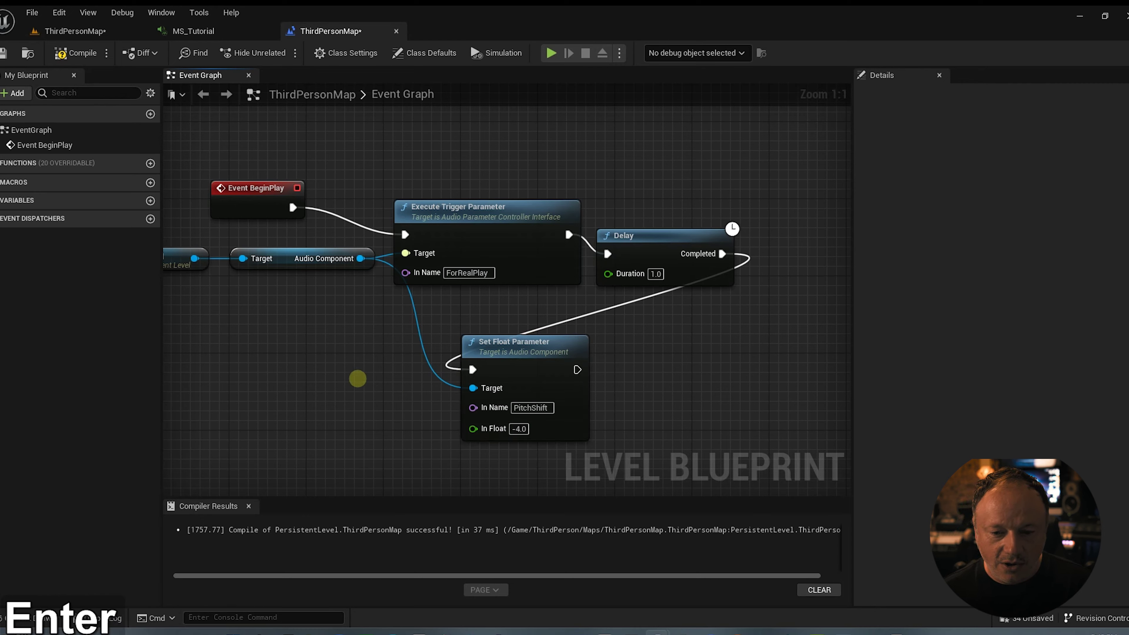
pyautogui.click(75, 52)
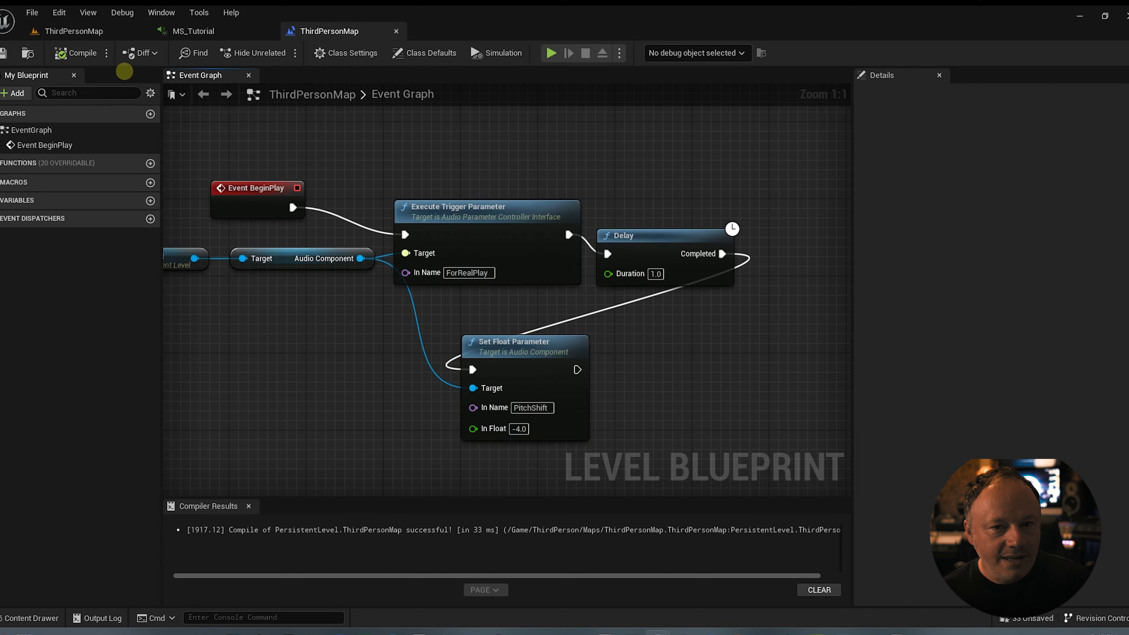
# Nudge the PitchShift input node to re-save MS_Tutorial, and test-play ThirdPersonMap briefly
pyautogui.click(200, 31)
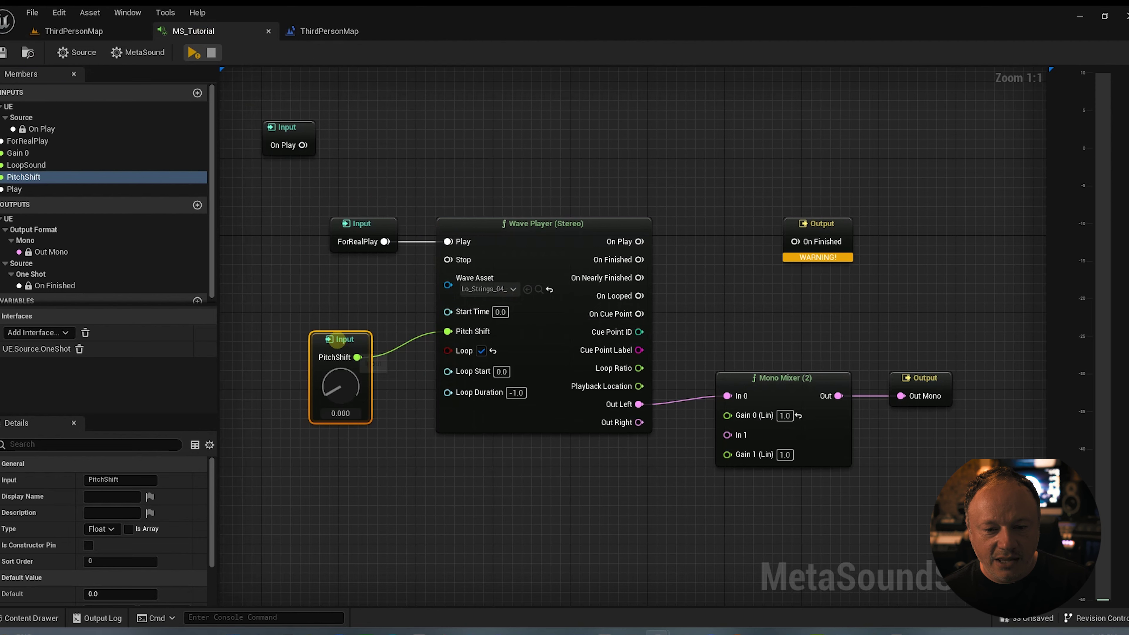
pyautogui.moveTo(340, 378); pyautogui.dragTo(341, 316)
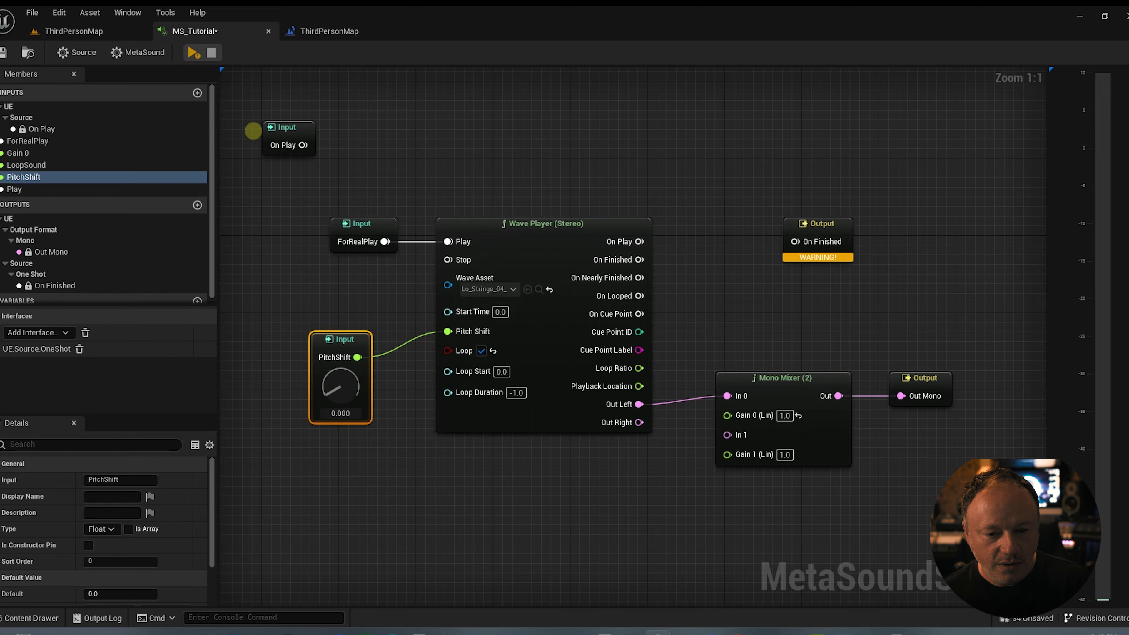
pyautogui.click(73, 31)
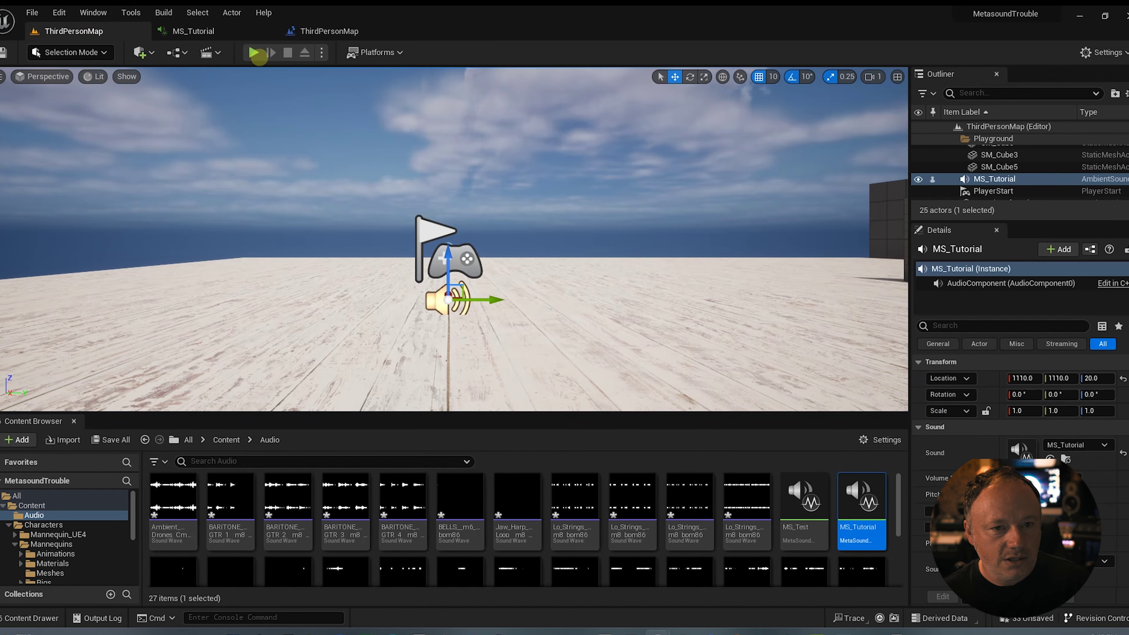
pyautogui.click(254, 52)
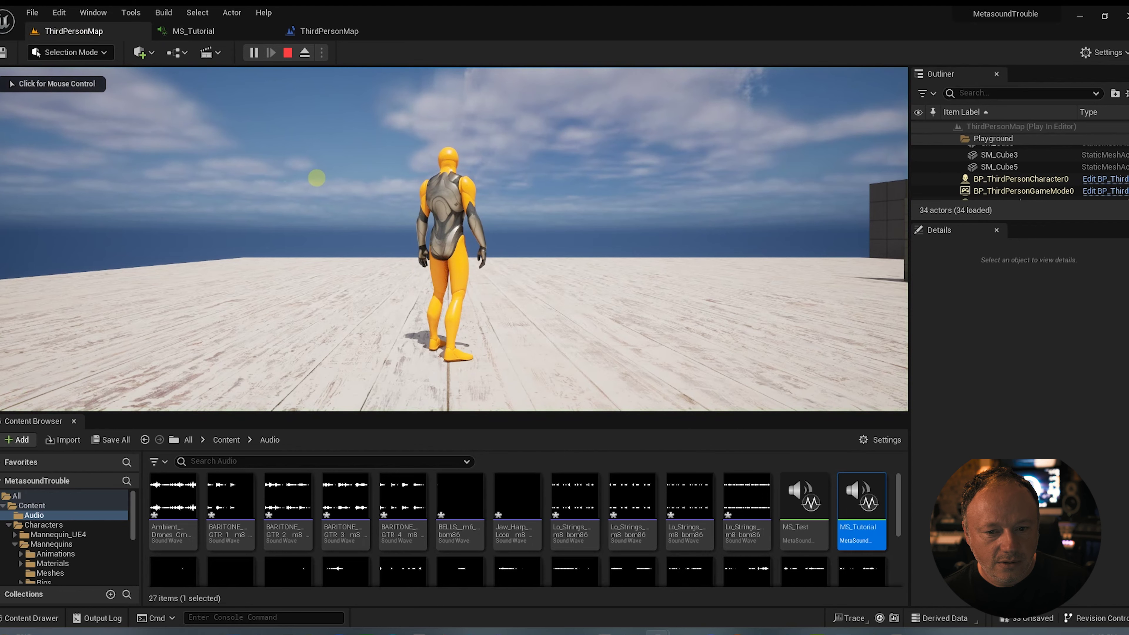
pyautogui.click(287, 52)
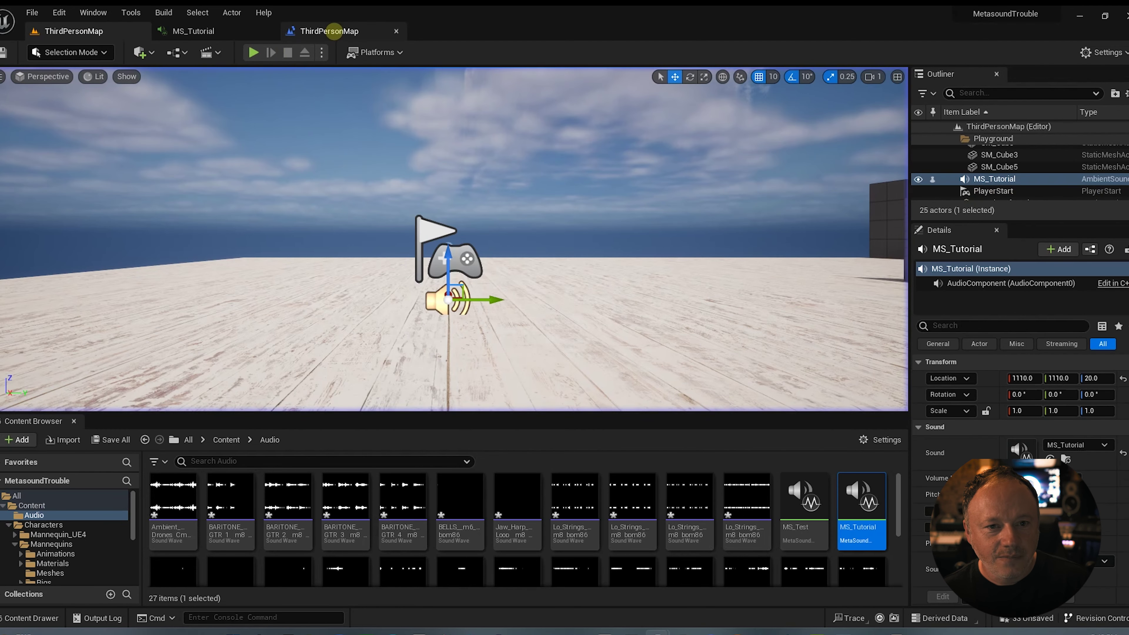
# In MS_Tutorial, move the PitchShift input node slightly closer to the Wave Player
pyautogui.click(331, 31)
pyautogui.click(222, 23)
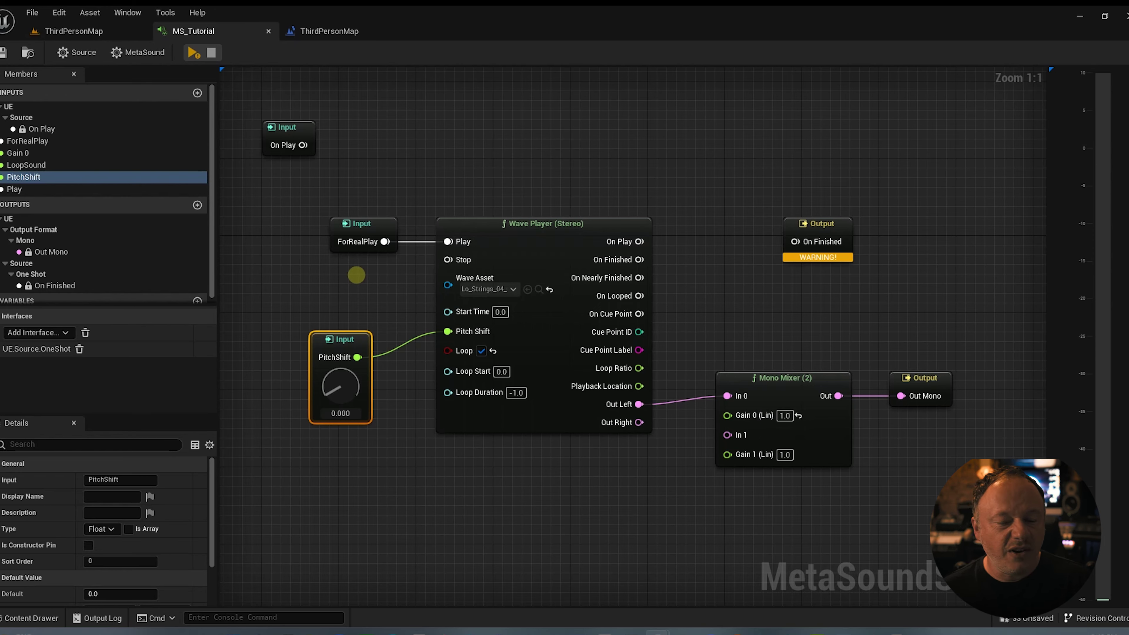
pyautogui.moveTo(365, 293); pyautogui.dragTo(394, 286, button='right')
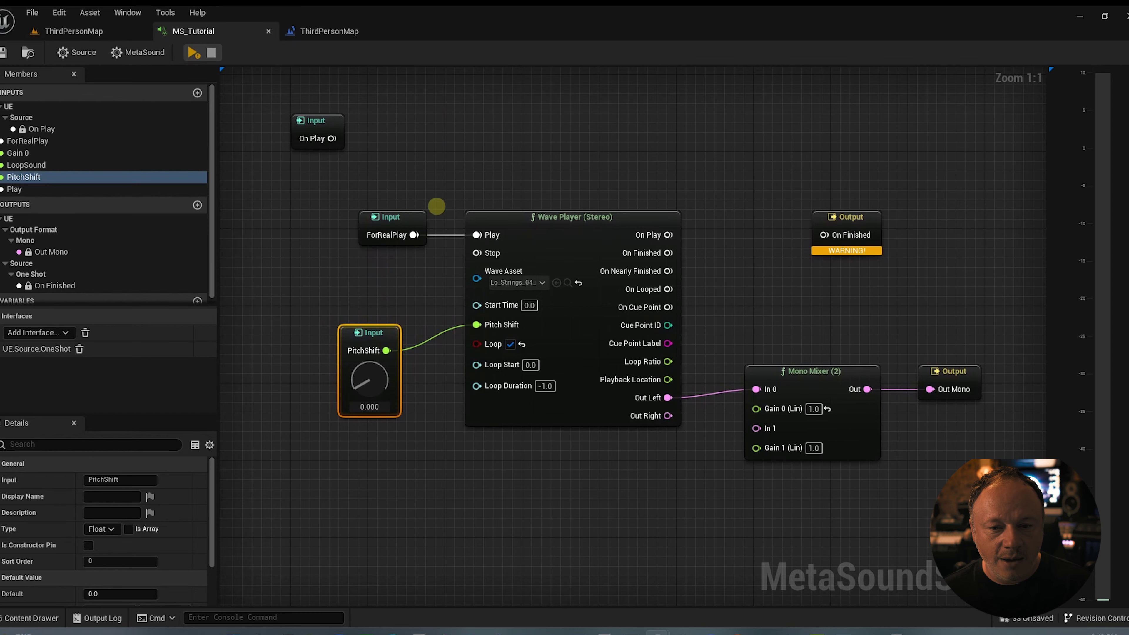
pyautogui.moveTo(458, 187); pyautogui.dragTo(414, 194, button='right')
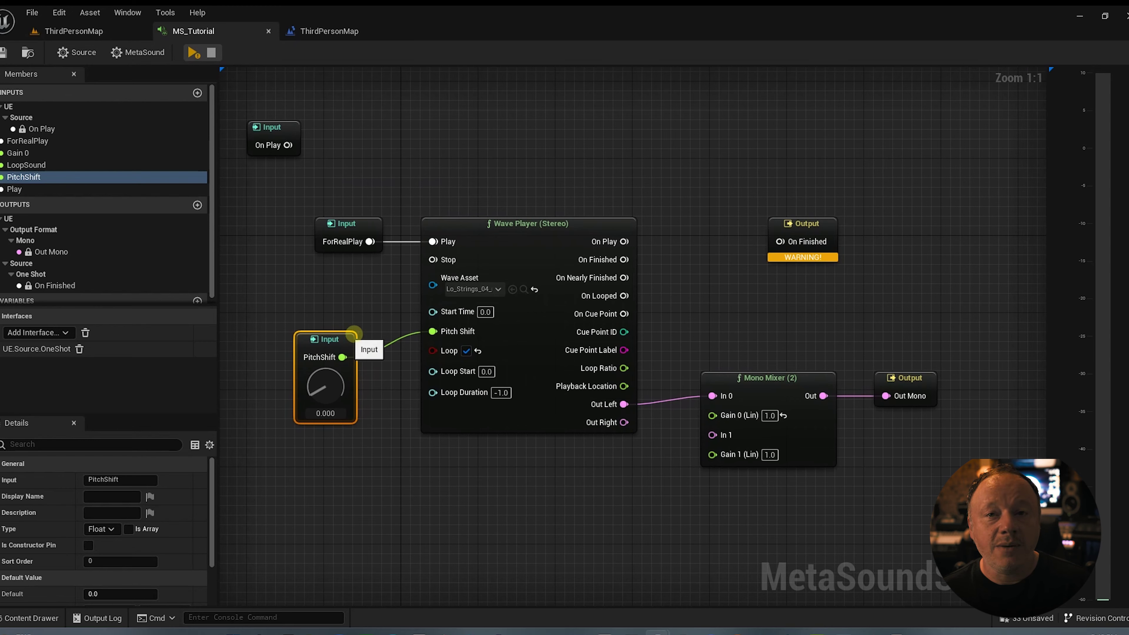
pyautogui.moveTo(354, 333); pyautogui.dragTo(373, 333)
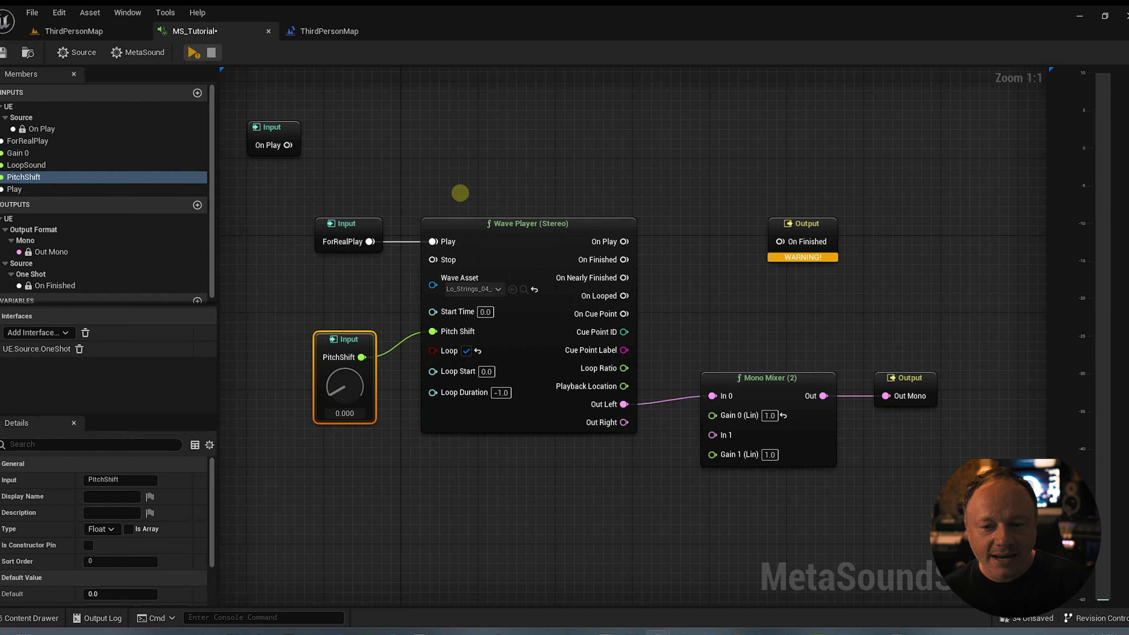
# Add a Print Log (String) node triggered by the On Play input
pyautogui.moveTo(472, 175); pyautogui.dragTo(514, 170, button='right')
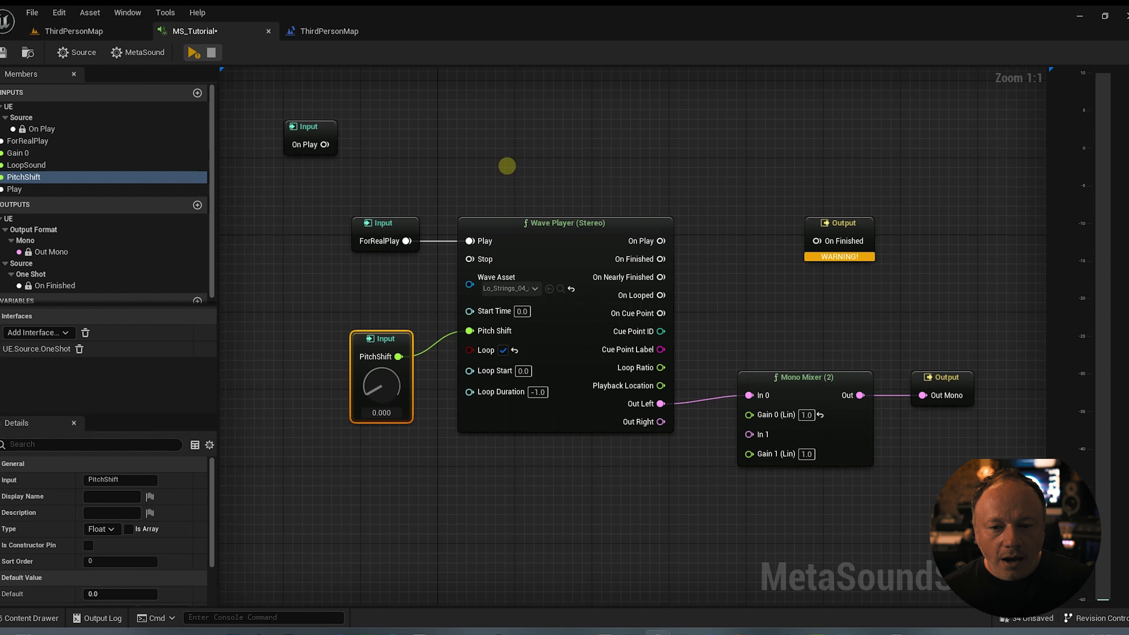
pyautogui.moveTo(507, 166); pyautogui.dragTo(455, 137, button='right')
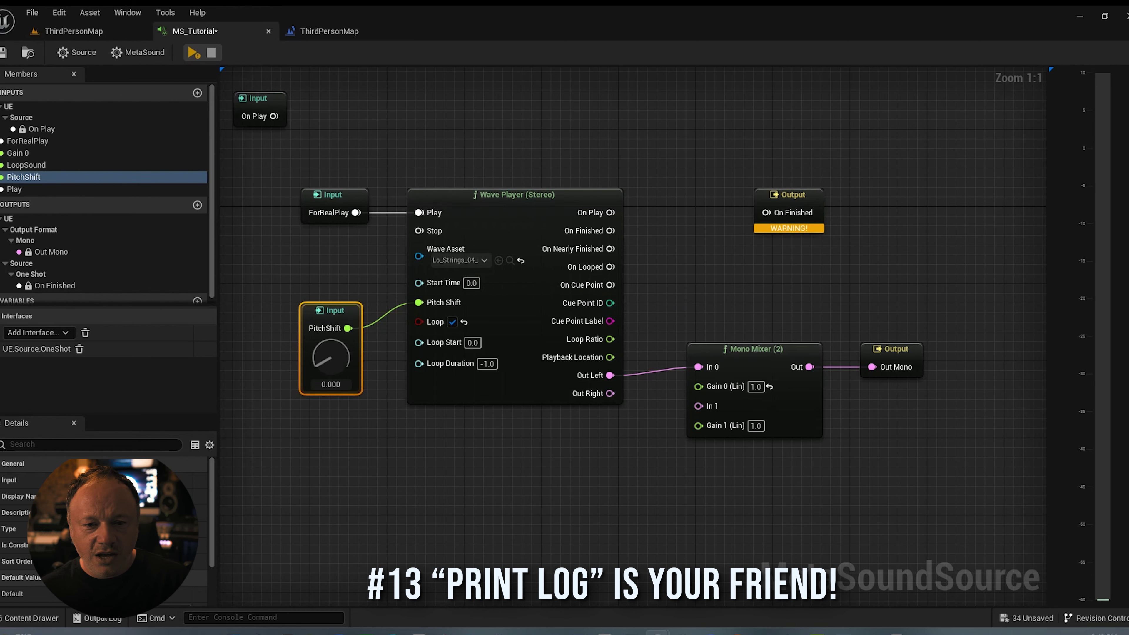
pyautogui.moveTo(689, 309); pyautogui.dragTo(733, 319, button='right')
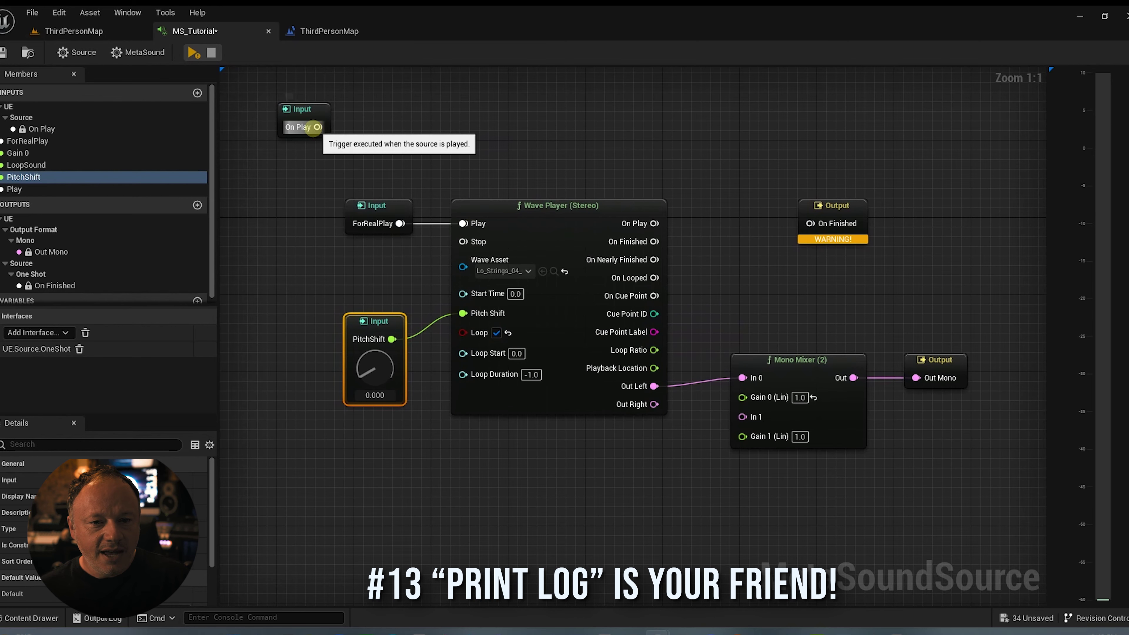
pyautogui.moveTo(315, 127); pyautogui.dragTo(420, 137)
pyautogui.write('print')
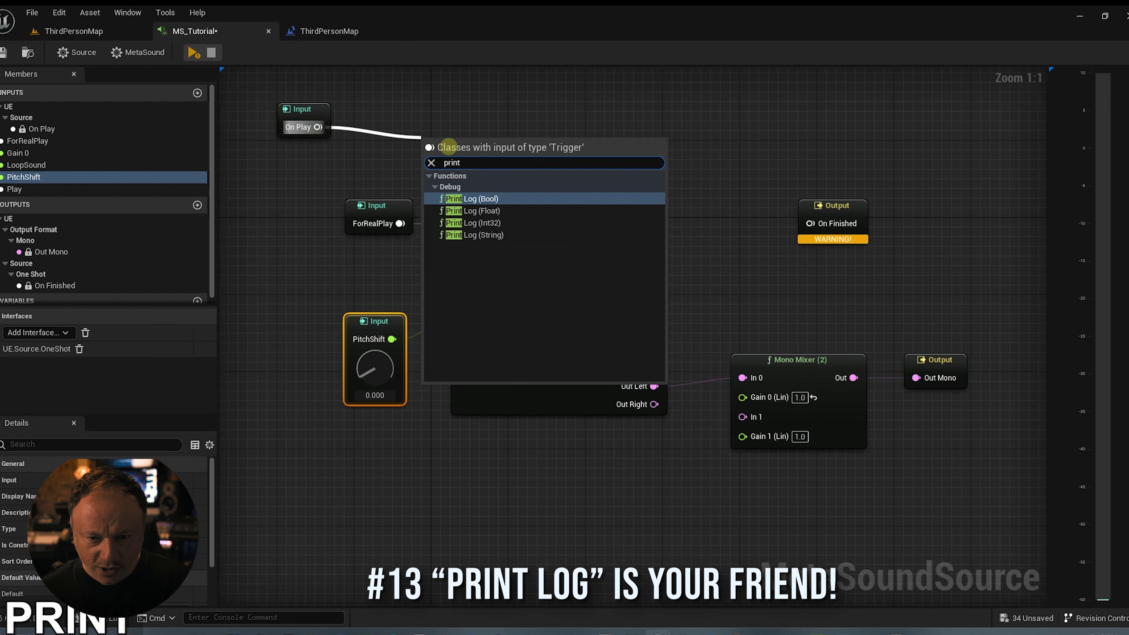
pyautogui.click(489, 234)
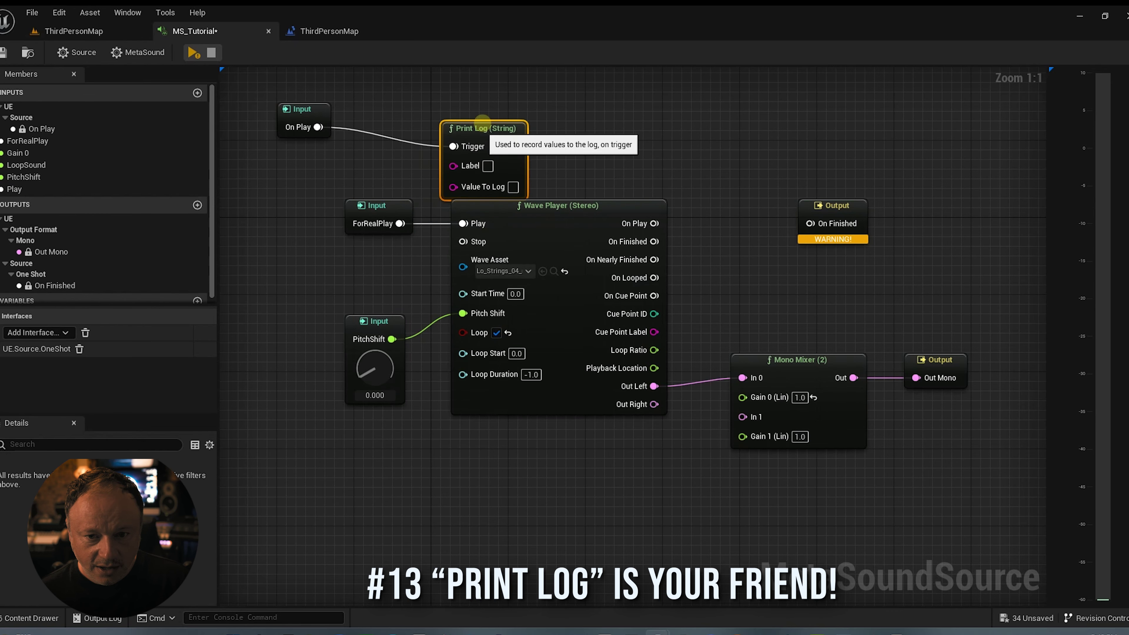
# Set the Print Log node's Label to "is playing!!!" and align the node with the On Play input
pyautogui.click(488, 157)
pyautogui.write('is pl')
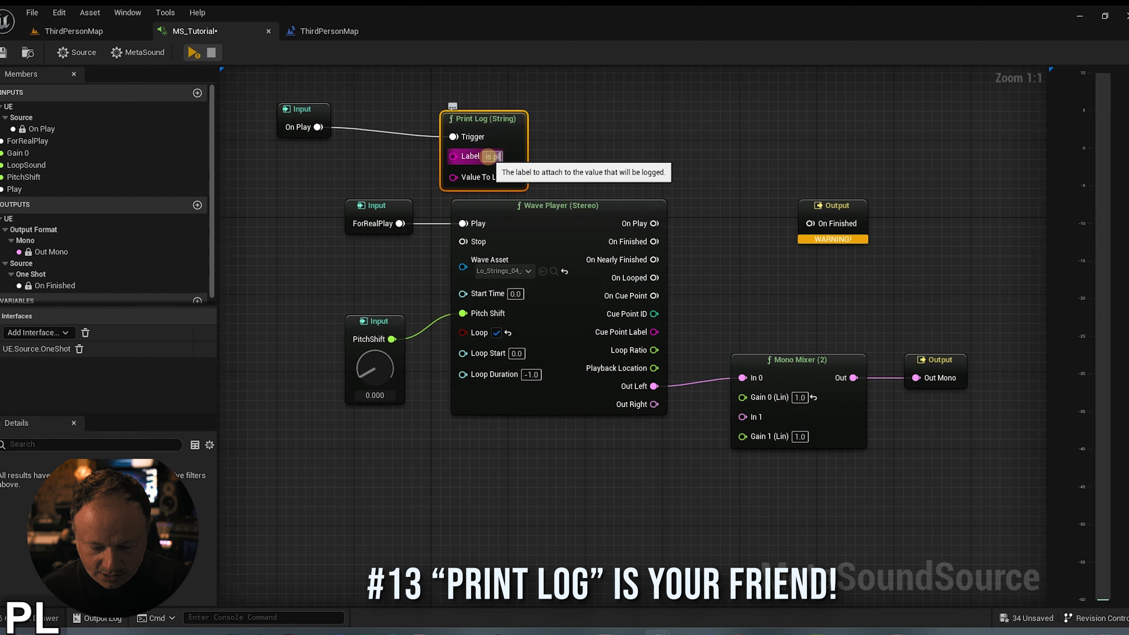
pyautogui.write('aying!!!')
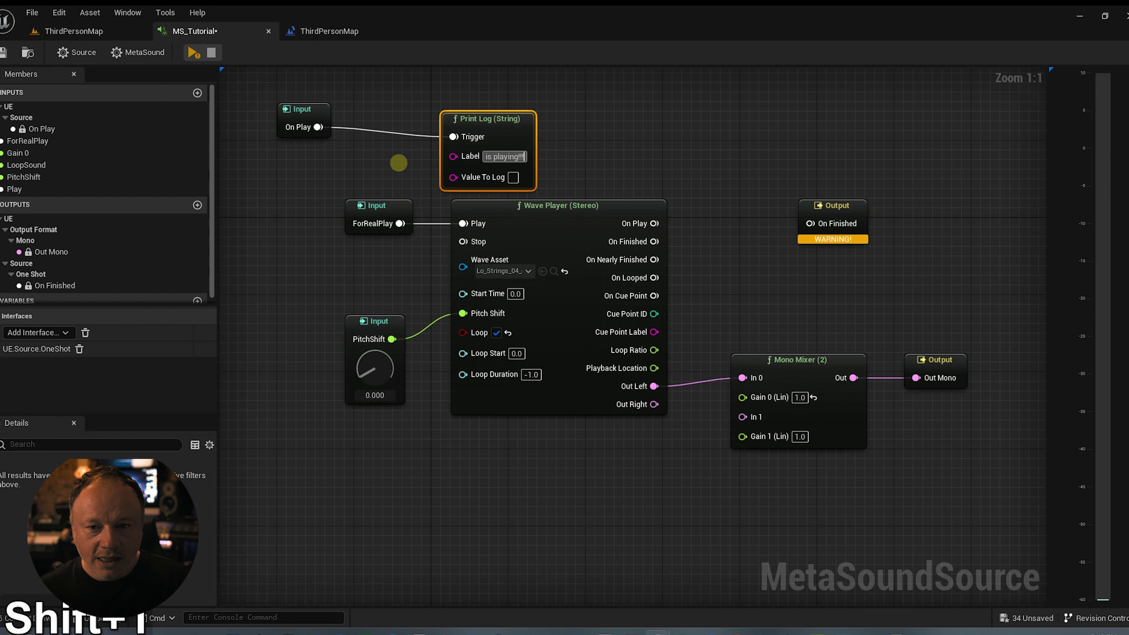
pyautogui.click(399, 163)
pyautogui.moveTo(494, 119); pyautogui.dragTo(494, 110)
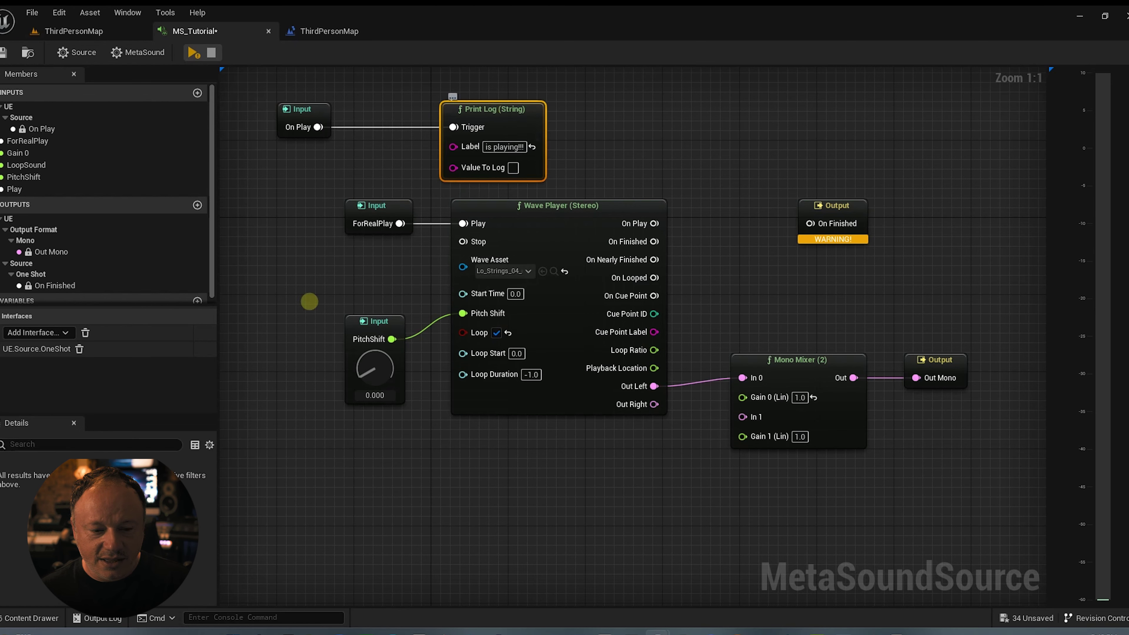
# Open the Output Log as a floating window beside the Wave Player, and preview MS_Tutorial to check the On Play log entry
pyautogui.click(124, 617)
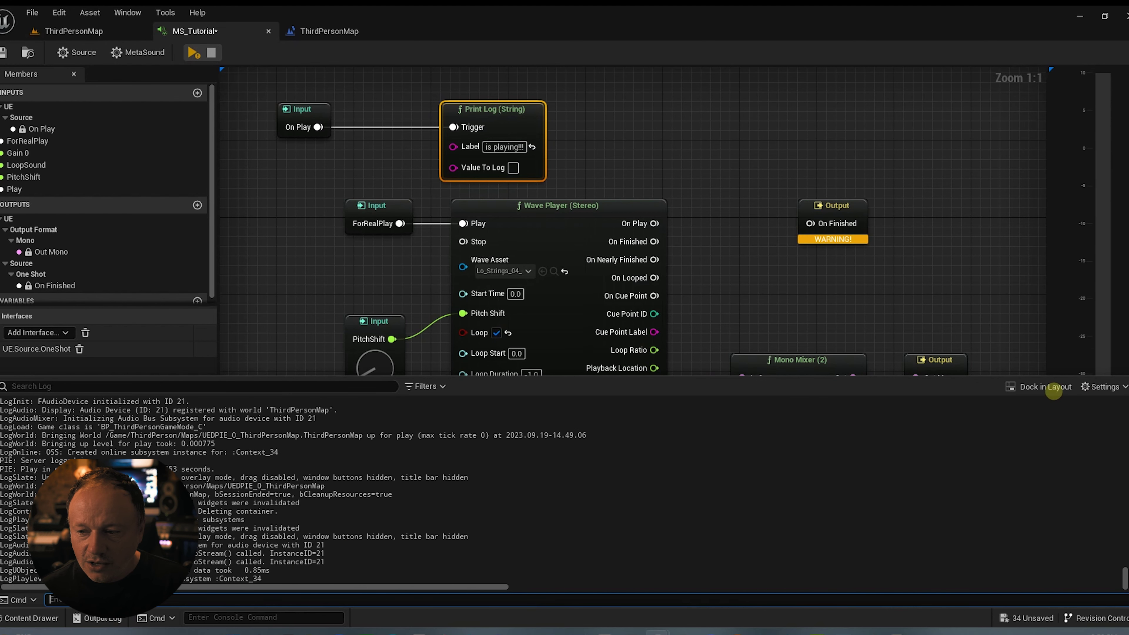
pyautogui.click(1042, 387)
pyautogui.moveTo(677, 148); pyautogui.dragTo(830, 101)
pyautogui.moveTo(402, 452); pyautogui.dragTo(693, 518)
pyautogui.click(622, 156)
pyautogui.scroll(-5, 769, 468)
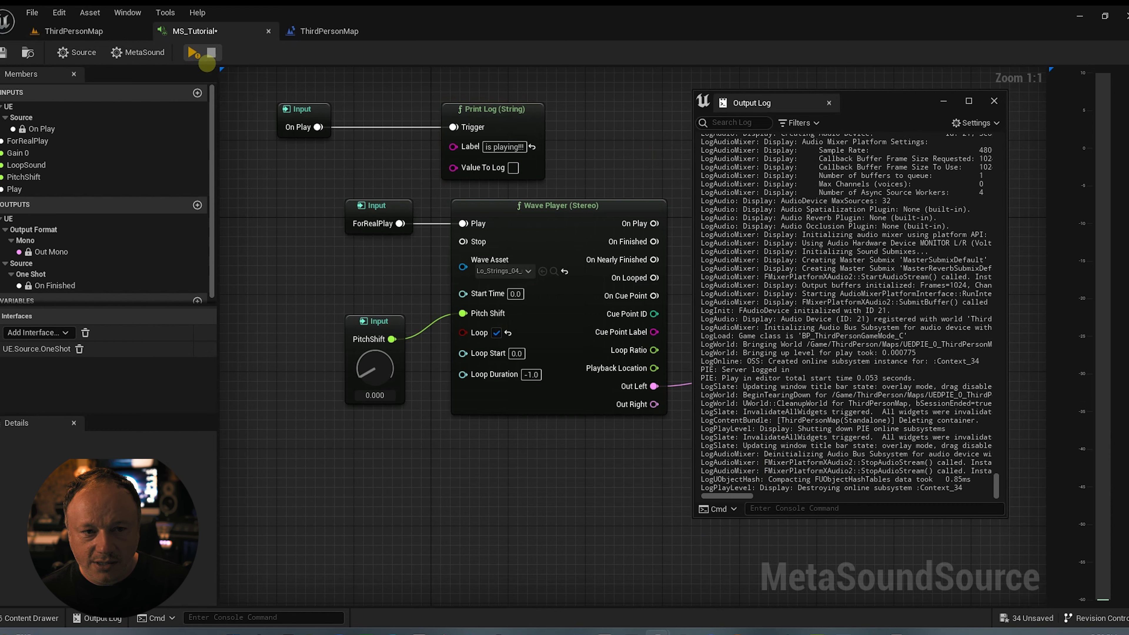
pyautogui.click(193, 53)
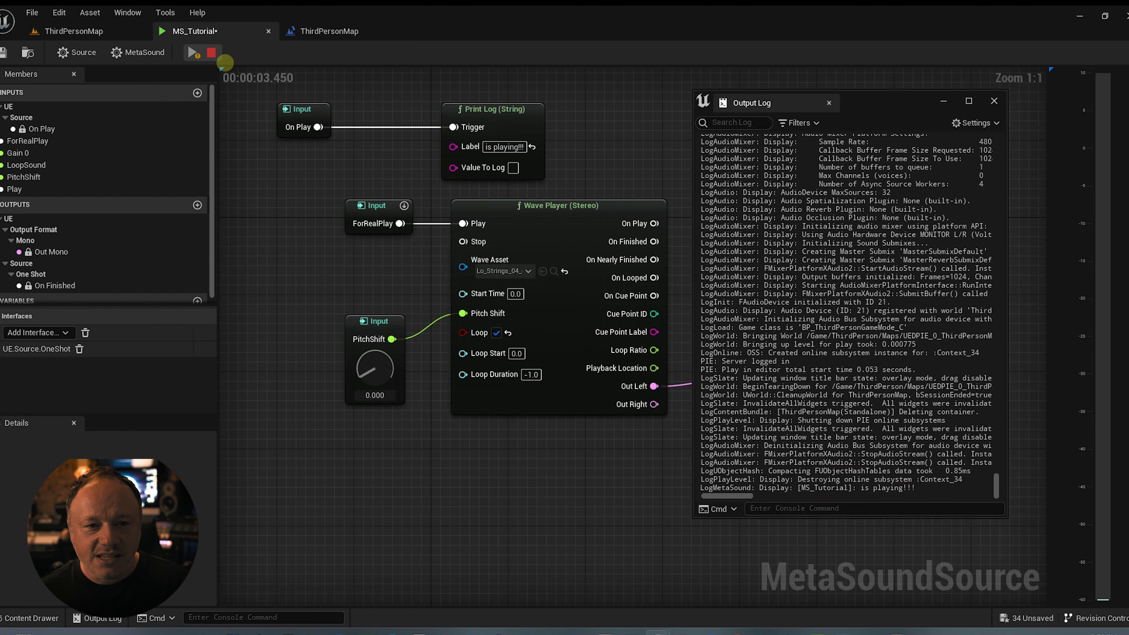
pyautogui.click(212, 52)
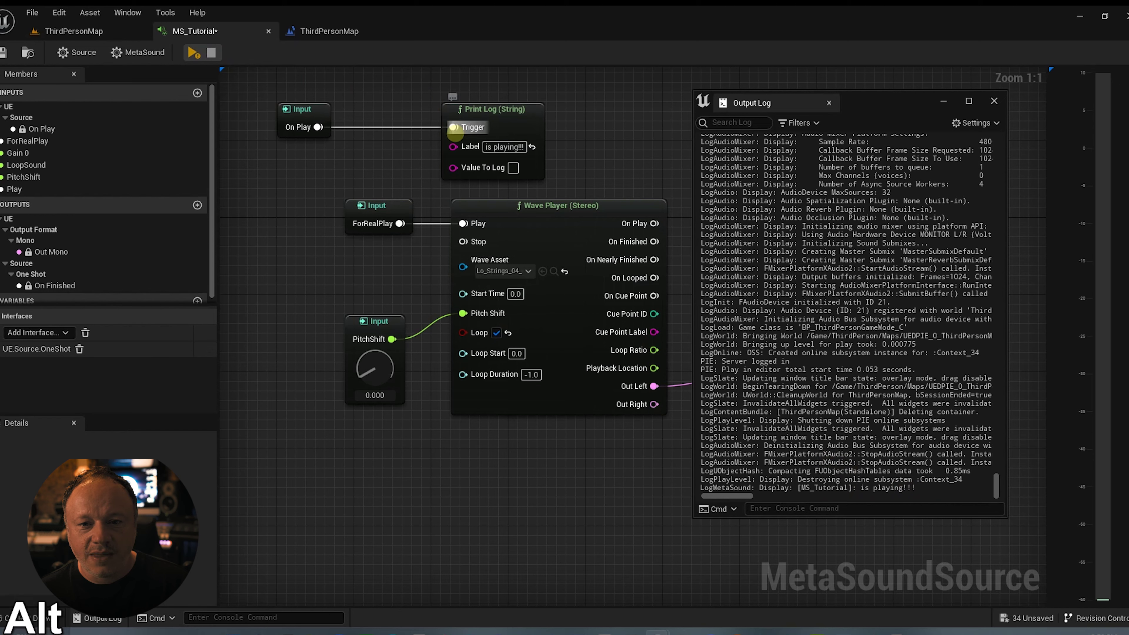
# Disconnect Print Log from the On Play input, move it beside the Wave Player, and trigger it from the Wave Player's On Play output
pyautogui.keyDown('alt'); pyautogui.click(453, 127); pyautogui.keyUp('alt')
pyautogui.moveTo(866, 103); pyautogui.dragTo(945, 114)
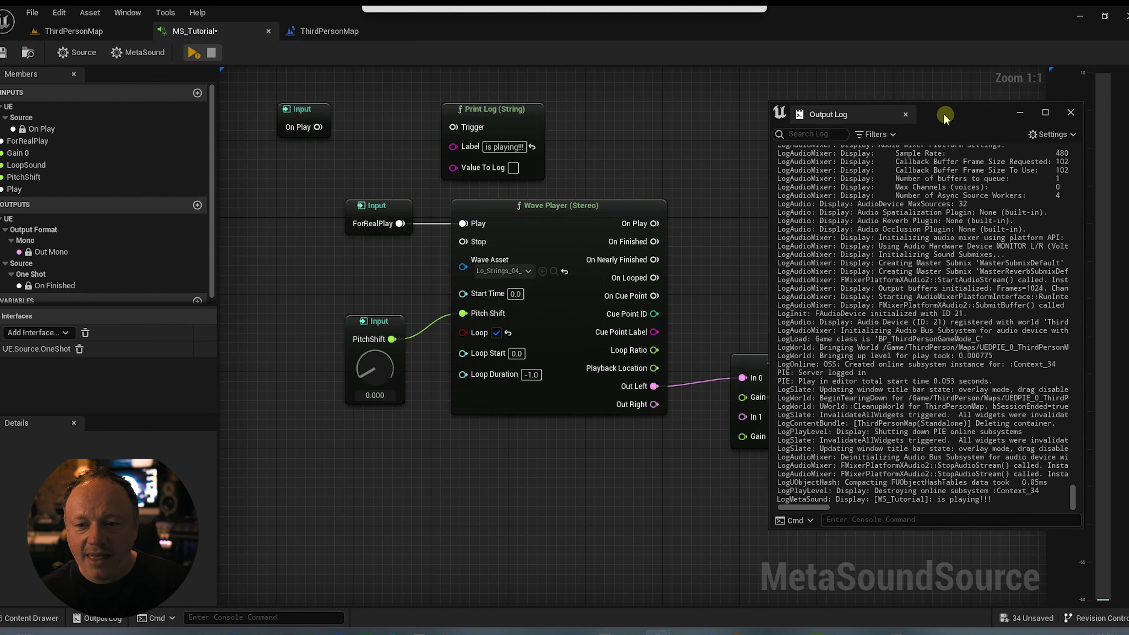
pyautogui.moveTo(542, 132); pyautogui.dragTo(792, 220)
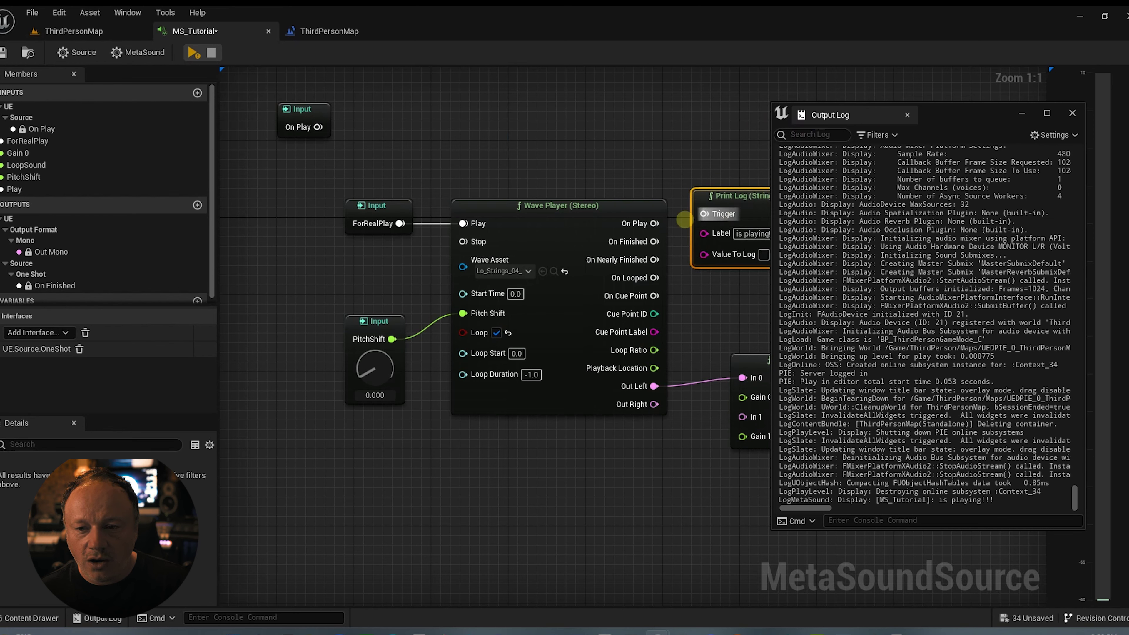
pyautogui.moveTo(654, 223); pyautogui.dragTo(704, 214)
pyautogui.moveTo(939, 115); pyautogui.dragTo(907, 116)
# Preview MS_Tutorial, execute the ForRealPlay trigger to check the log output, and stop the preview
pyautogui.click(194, 52)
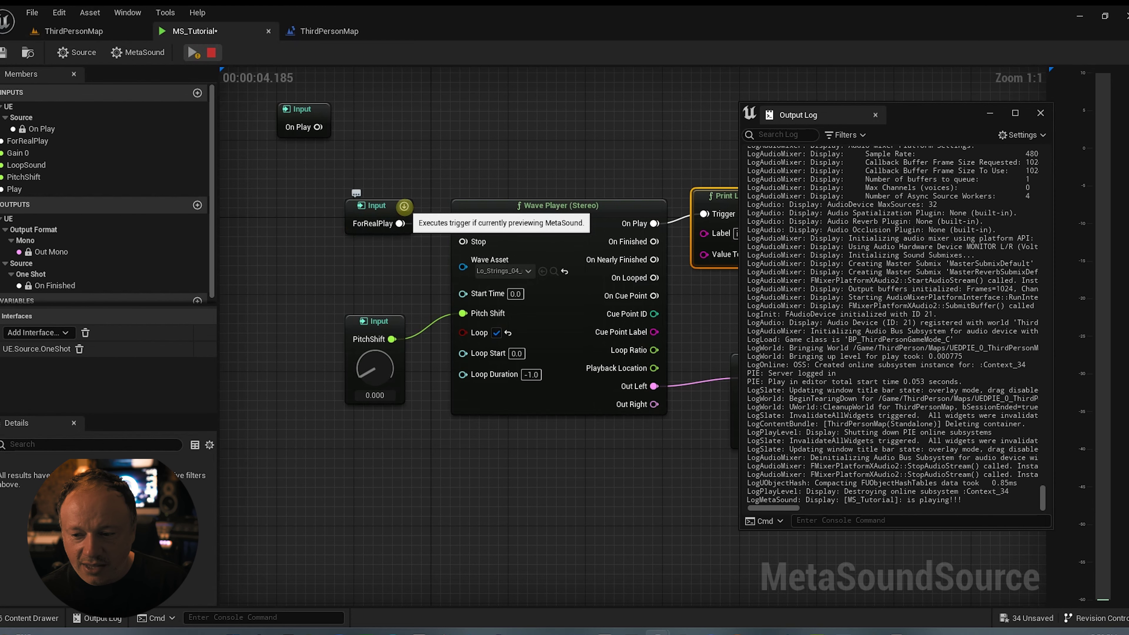
pyautogui.click(403, 206)
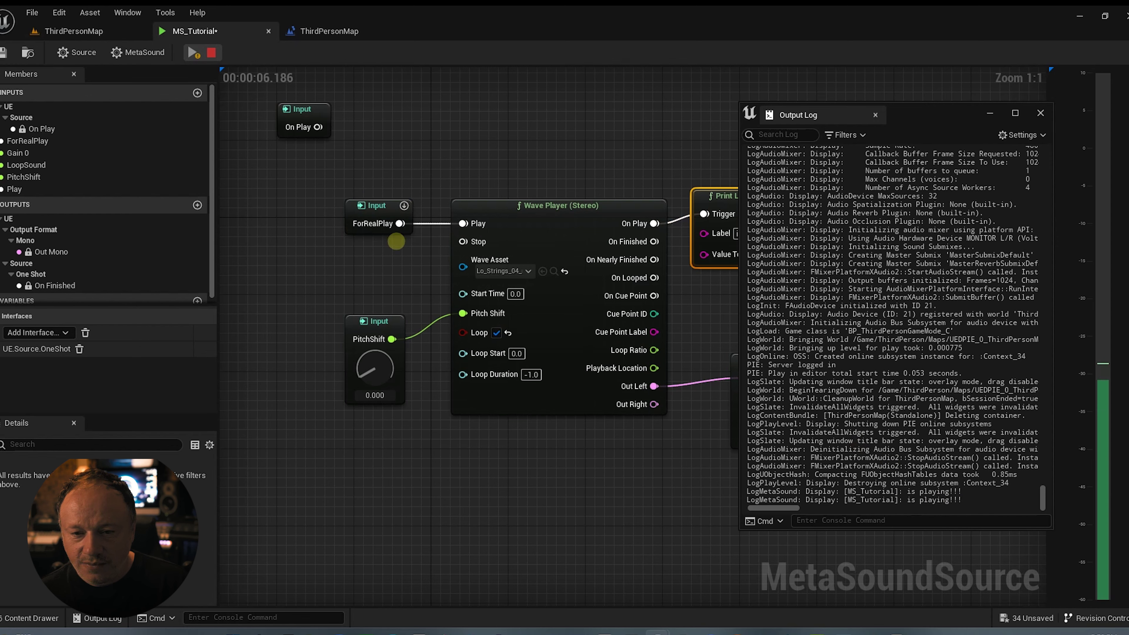
pyautogui.click(212, 52)
# Clear the Output Log window off the graph, disconnect the Print Log (String) node from the Wave Player's On Play output, and delete it
pyautogui.moveTo(912, 115); pyautogui.dragTo(1047, 154)
pyautogui.keyDown('alt'); pyautogui.click(654, 223); pyautogui.keyUp('alt')
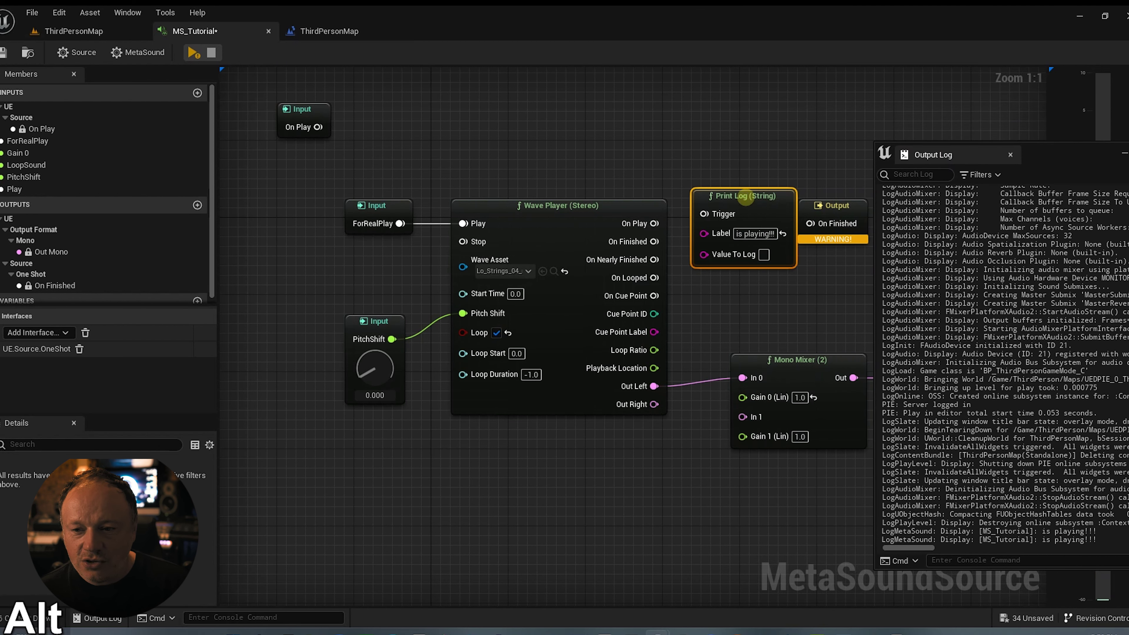
pyautogui.moveTo(745, 196); pyautogui.dragTo(554, 445)
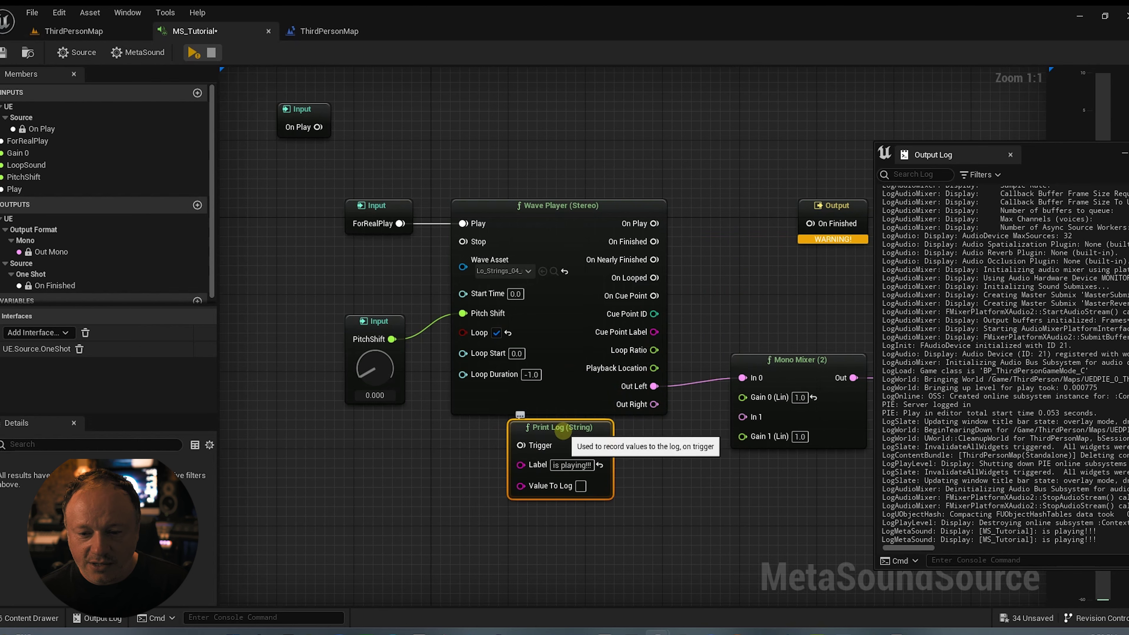
pyautogui.press('Delete')
# Add a Print Log (Float) node fed by the Wave Player's Loop Ratio output and place it above the Mono Mixer
pyautogui.moveTo(655, 350); pyautogui.dragTo(706, 312)
pyautogui.write('print')
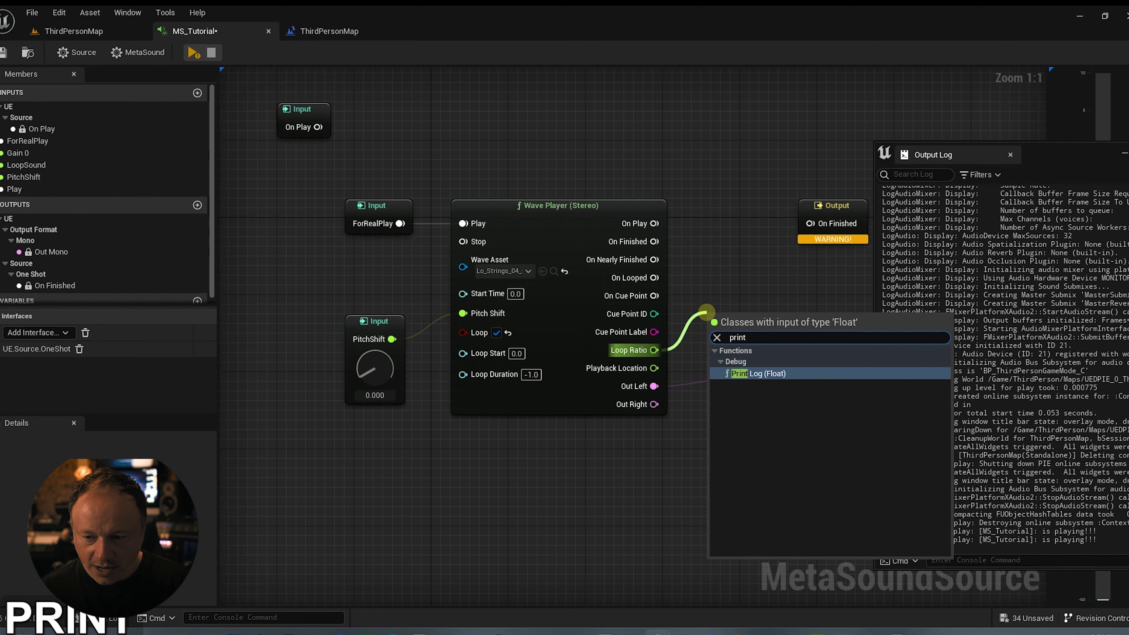
pyautogui.click(763, 374)
pyautogui.moveTo(743, 323); pyautogui.dragTo(739, 257)
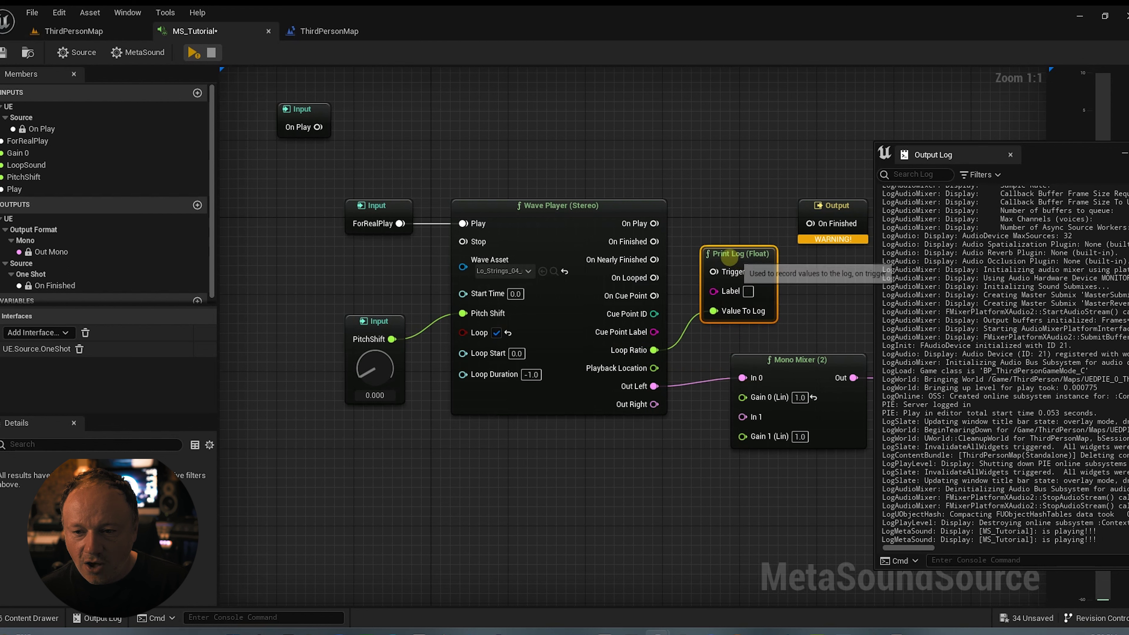
# Trigger the Print Log (Float) node from the Wave Player's On Play output and set its Label to "loop Ratio"
pyautogui.moveTo(654, 223); pyautogui.dragTo(713, 271)
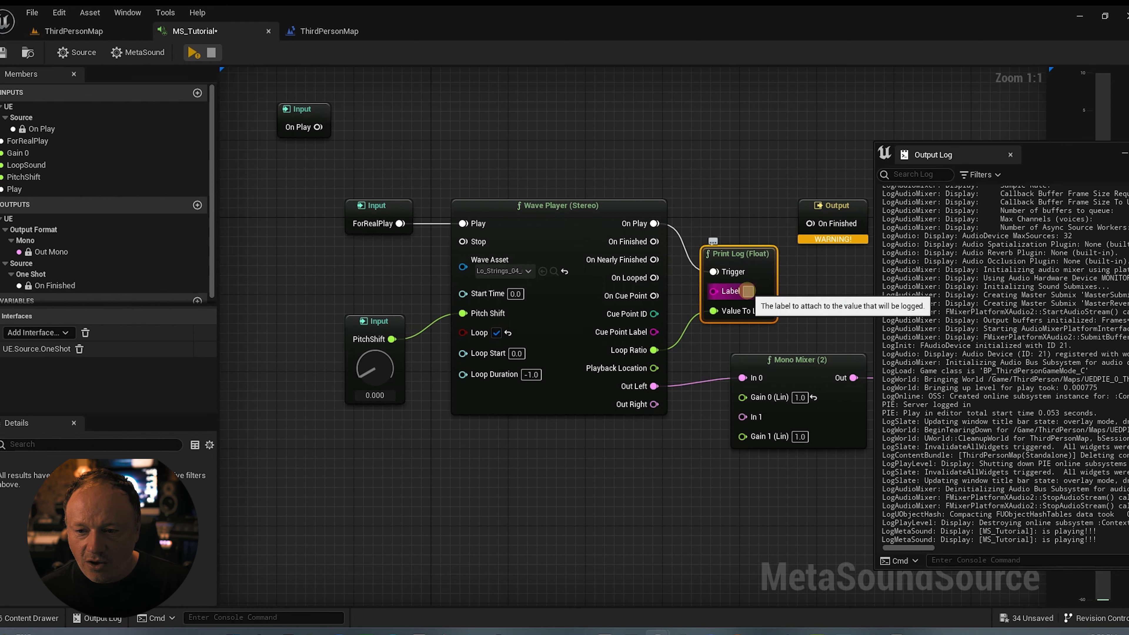
pyautogui.click(747, 291)
pyautogui.write('loop Ratio')
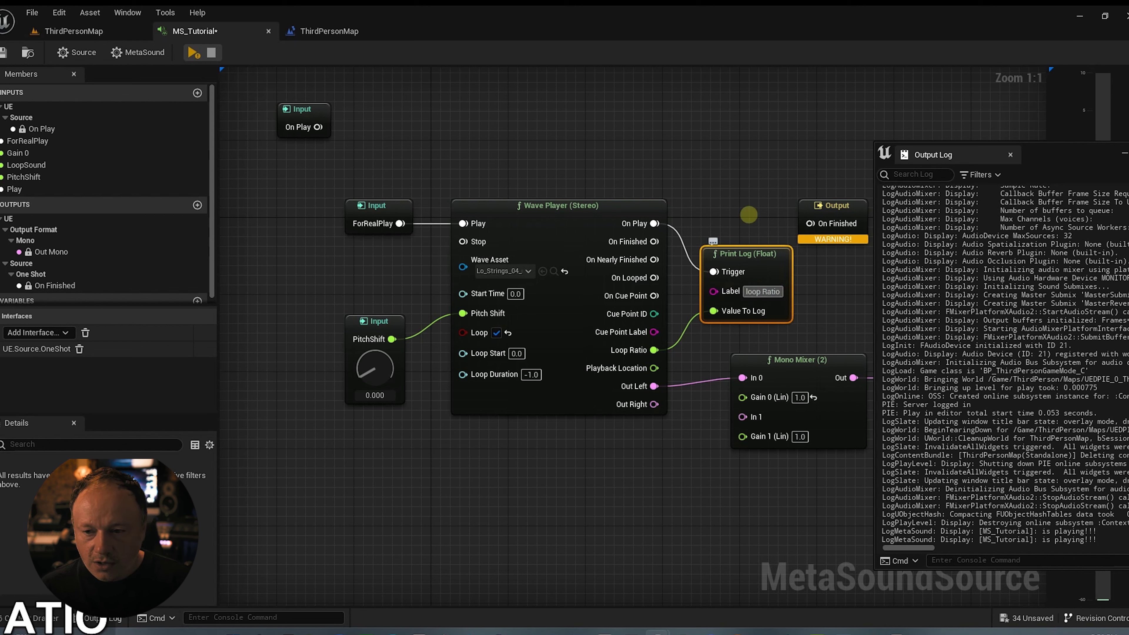
pyautogui.click(825, 184)
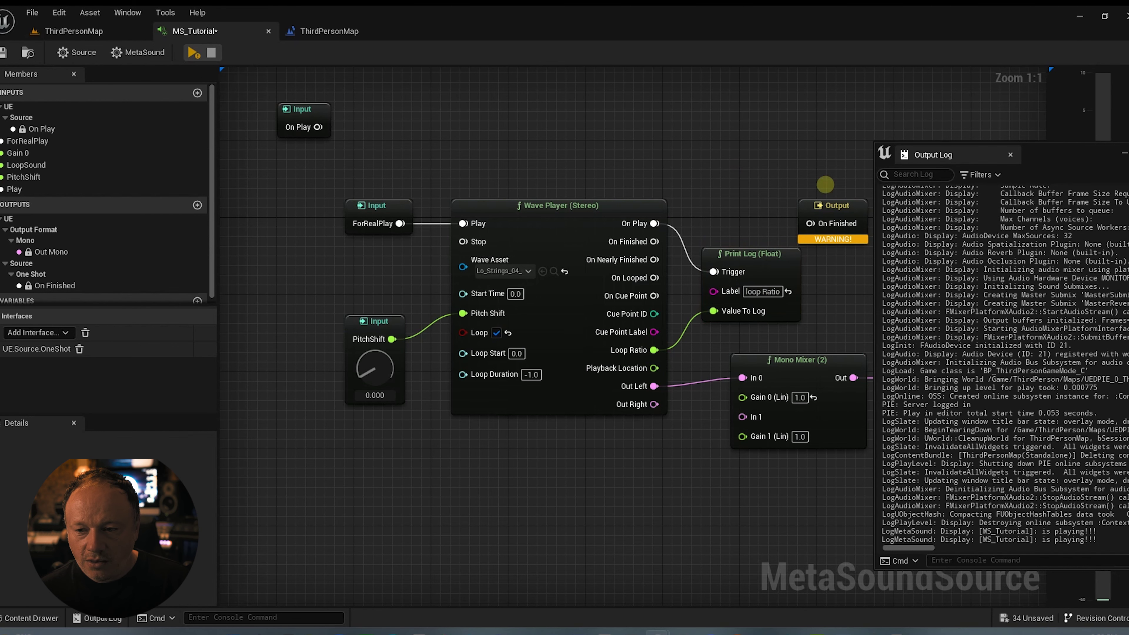
# Preview MS_Tutorial with the Output Log in view to check the loop Ratio entry, and close the log window
pyautogui.moveTo(1043, 145); pyautogui.dragTo(766, 120)
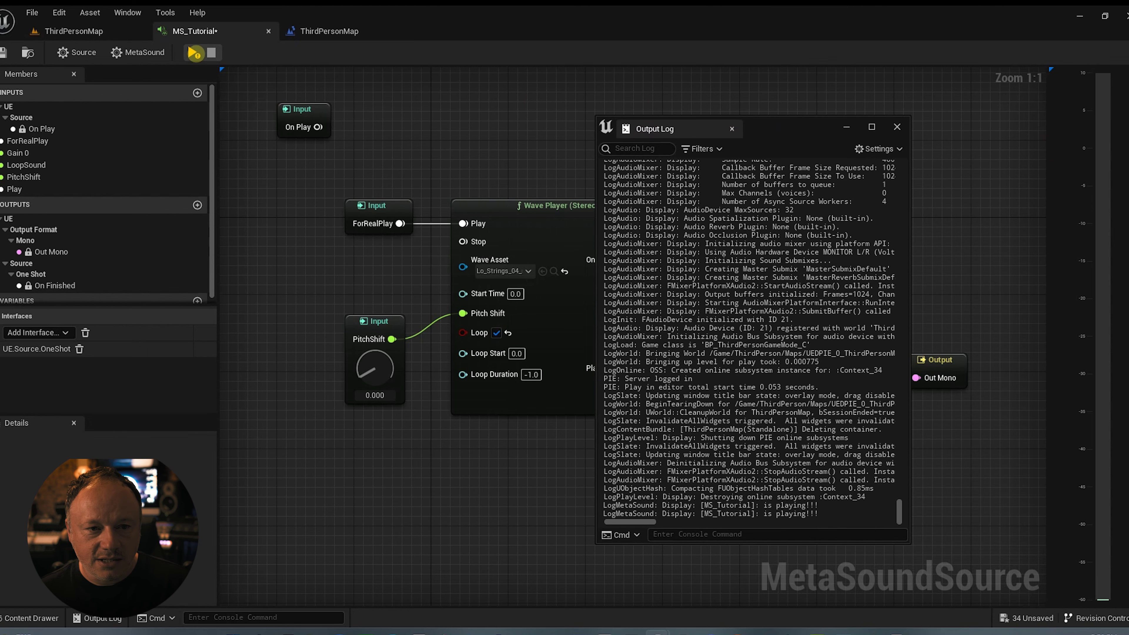
pyautogui.click(194, 54)
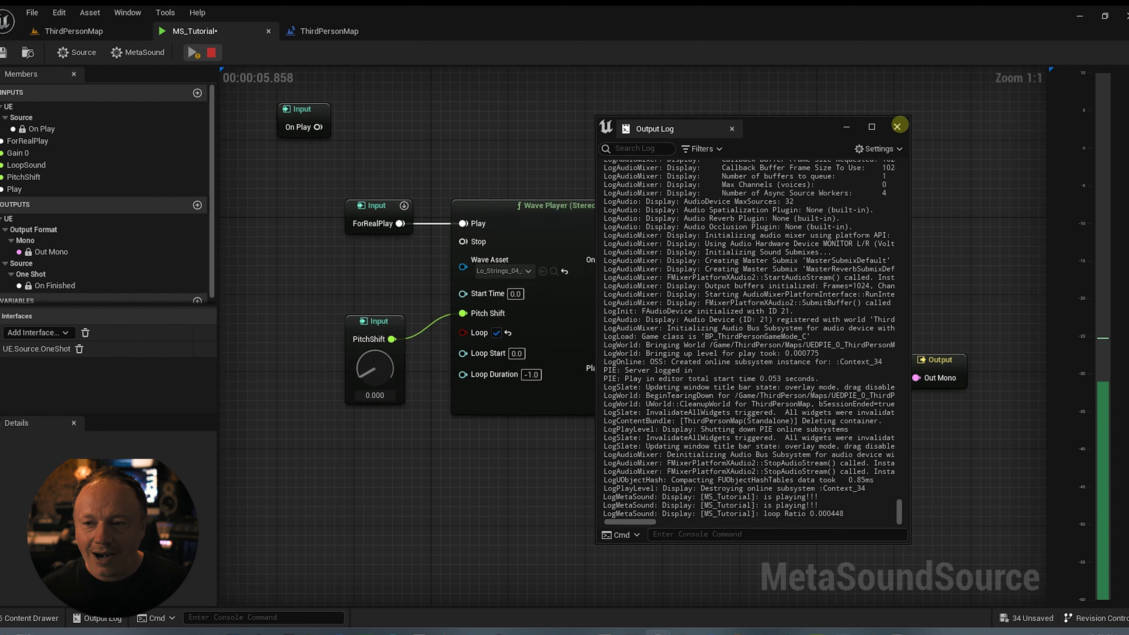
pyautogui.click(896, 126)
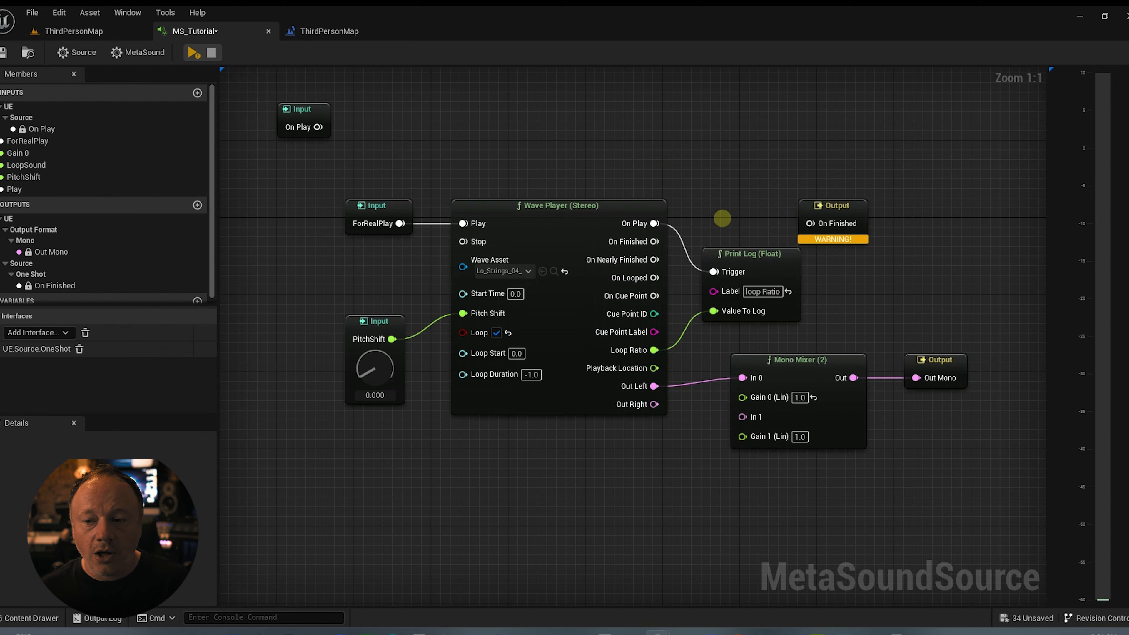
# Delete the Print Log (Float) node and move the On Finished output node higher up in the graph
pyautogui.click(724, 254)
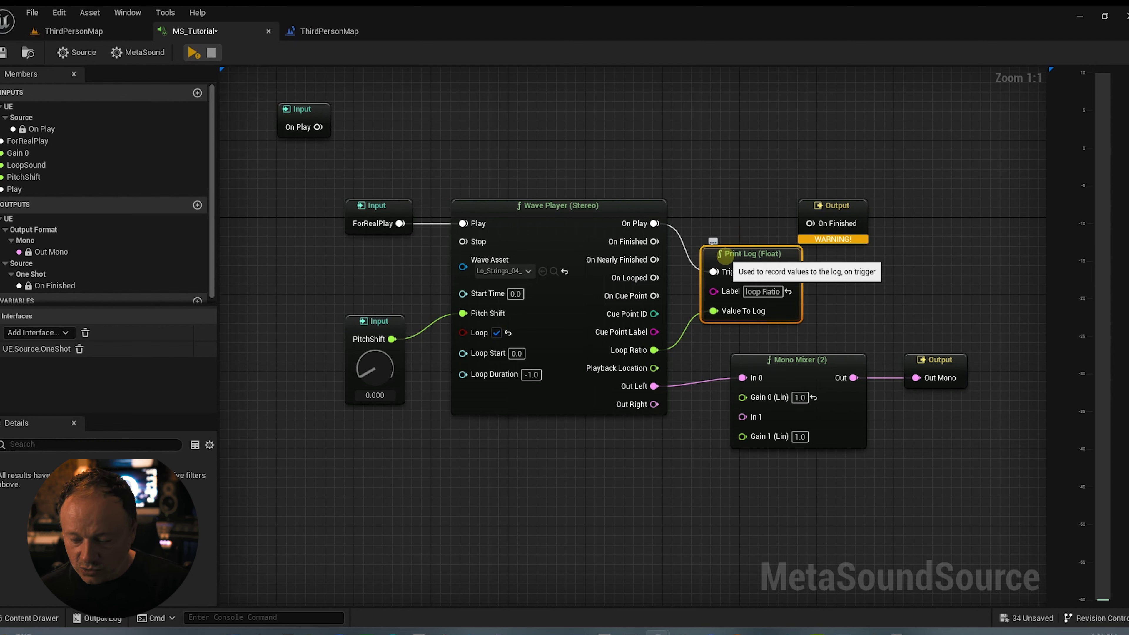
pyautogui.press('Delete')
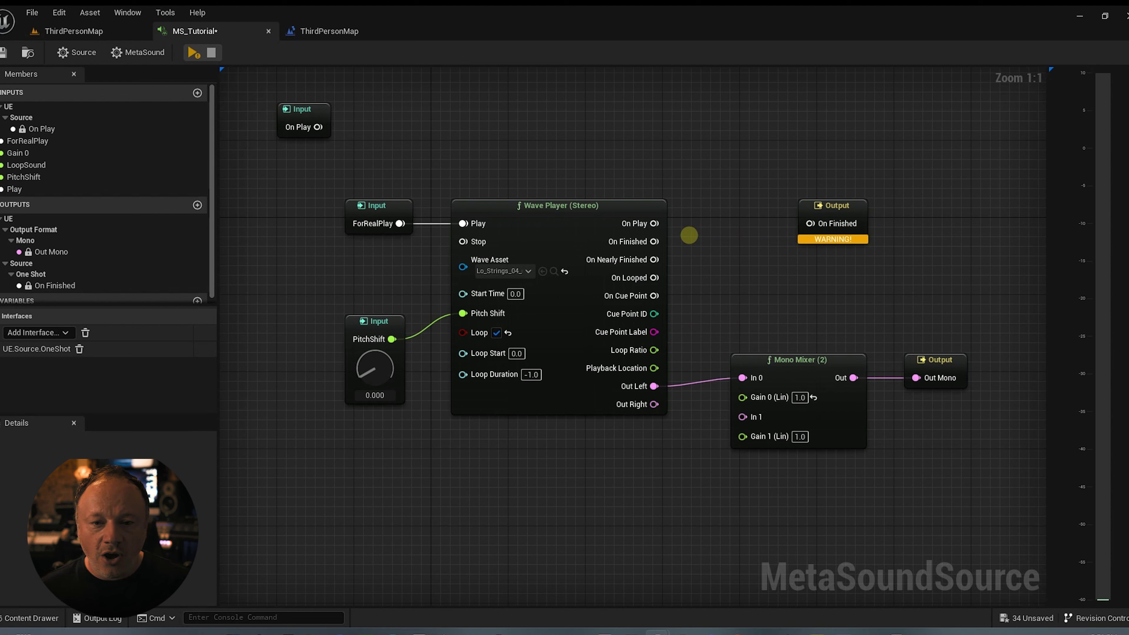
pyautogui.moveTo(835, 212); pyautogui.dragTo(824, 184)
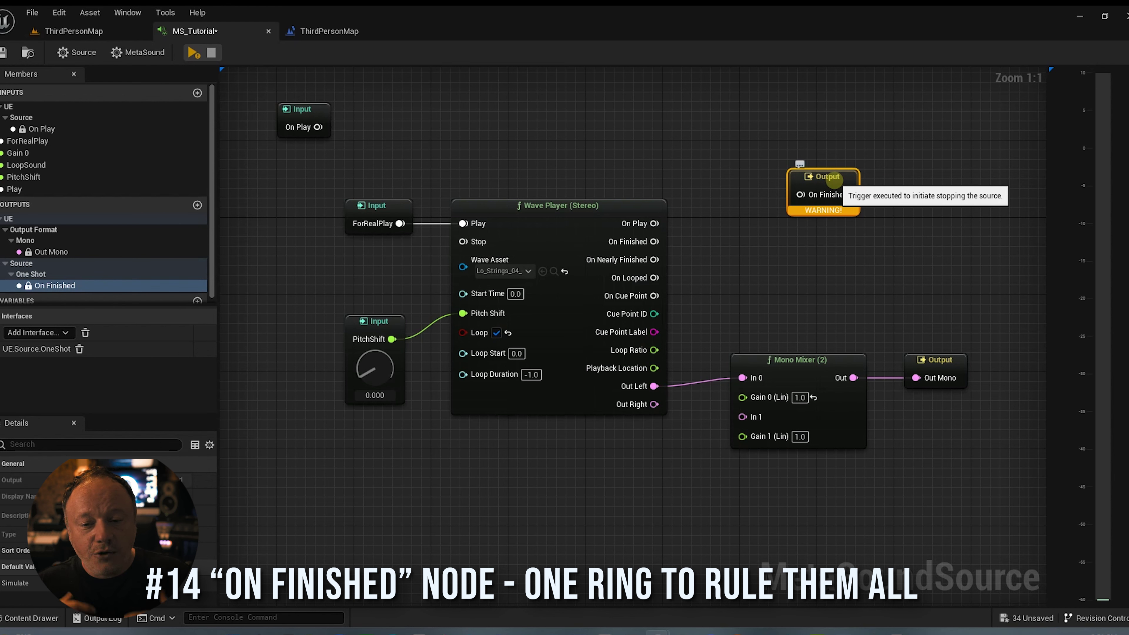
pyautogui.moveTo(834, 179); pyautogui.dragTo(848, 182)
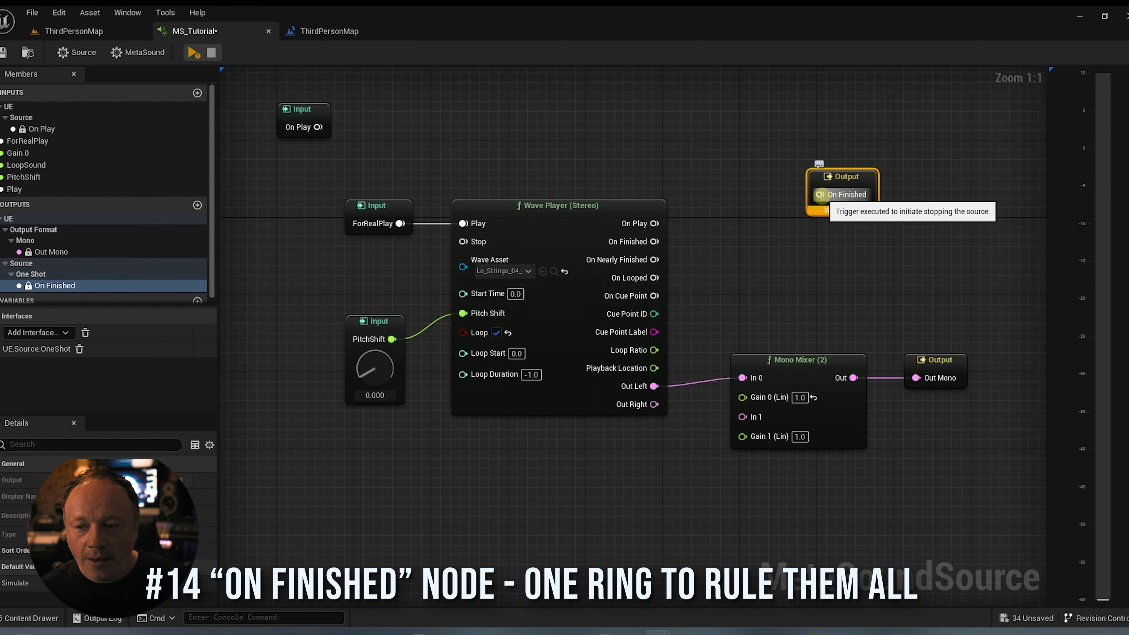
pyautogui.moveTo(838, 180); pyautogui.dragTo(830, 181)
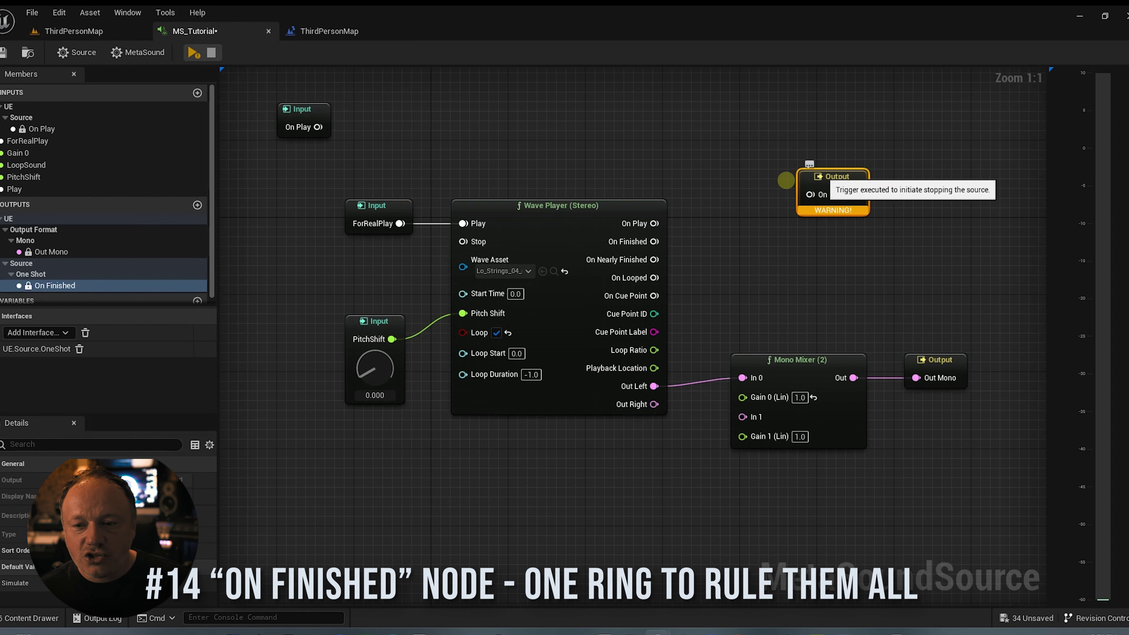
# Connect the Wave Player's On Play output to the On Finished output, preview MS_Tutorial, and break the connection again
pyautogui.moveTo(654, 223); pyautogui.dragTo(809, 195)
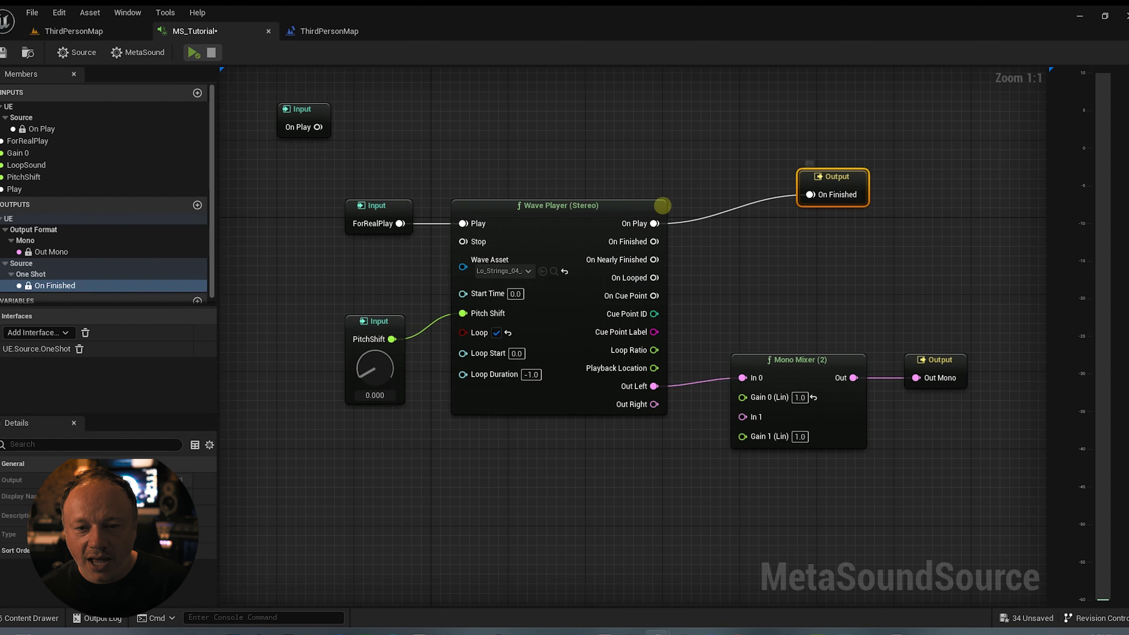
pyautogui.click(193, 52)
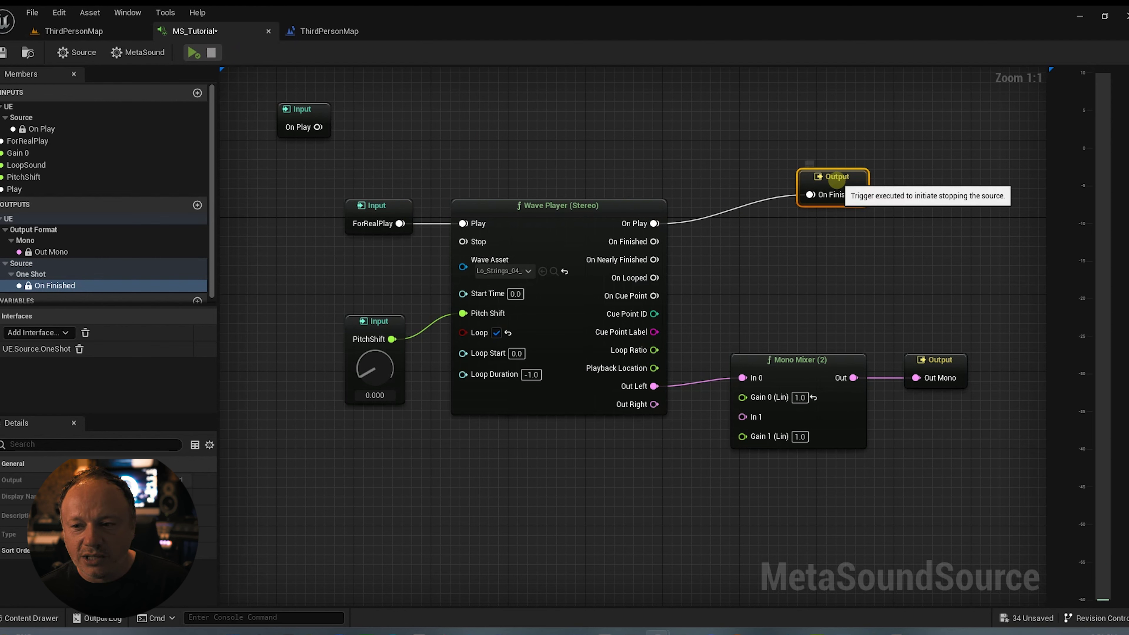
pyautogui.moveTo(818, 176); pyautogui.dragTo(845, 197)
pyautogui.keyDown('alt'); pyautogui.click(653, 223); pyautogui.keyUp('alt')
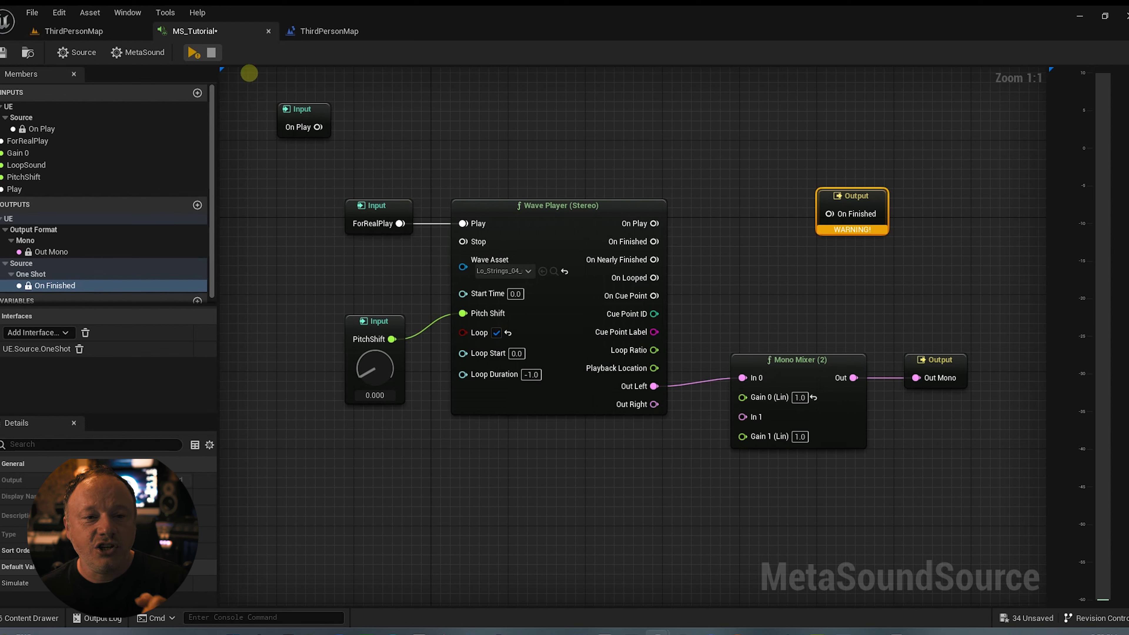
# Preview MS_Tutorial briefly, stop it, and promote the Wave Player's Stop pin to a graph input placed below ForRealPlay
pyautogui.click(194, 52)
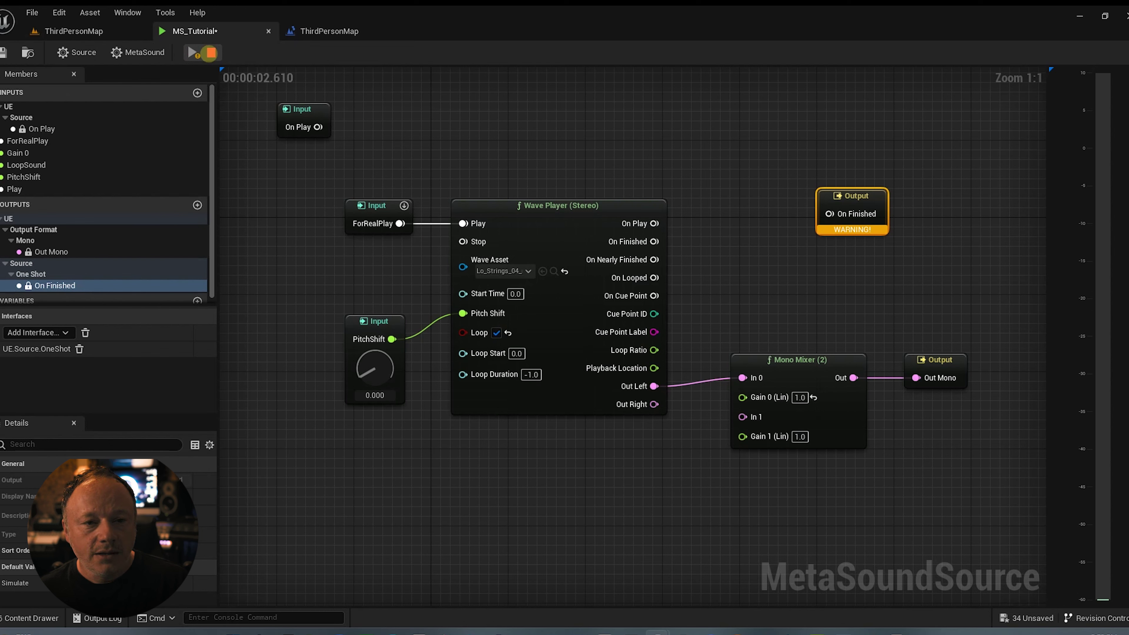
pyautogui.click(210, 53)
pyautogui.moveTo(464, 242); pyautogui.dragTo(389, 273)
pyautogui.click(450, 312)
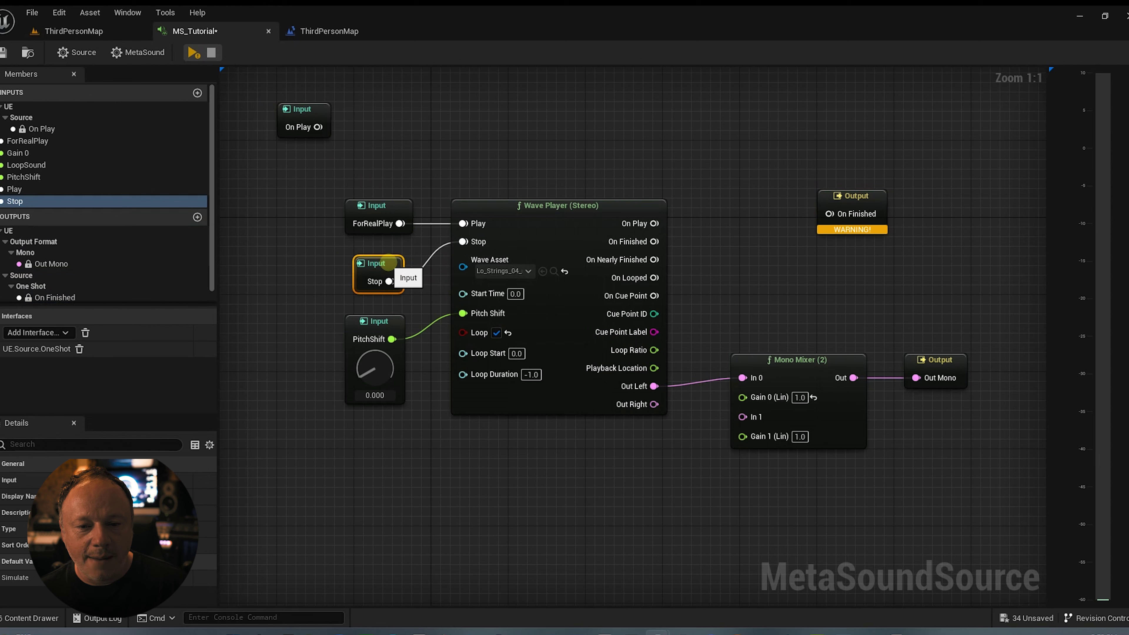
# Preview MS_Tutorial, execute the ForRealPlay and Stop triggers in turn, and stop the preview
pyautogui.click(193, 53)
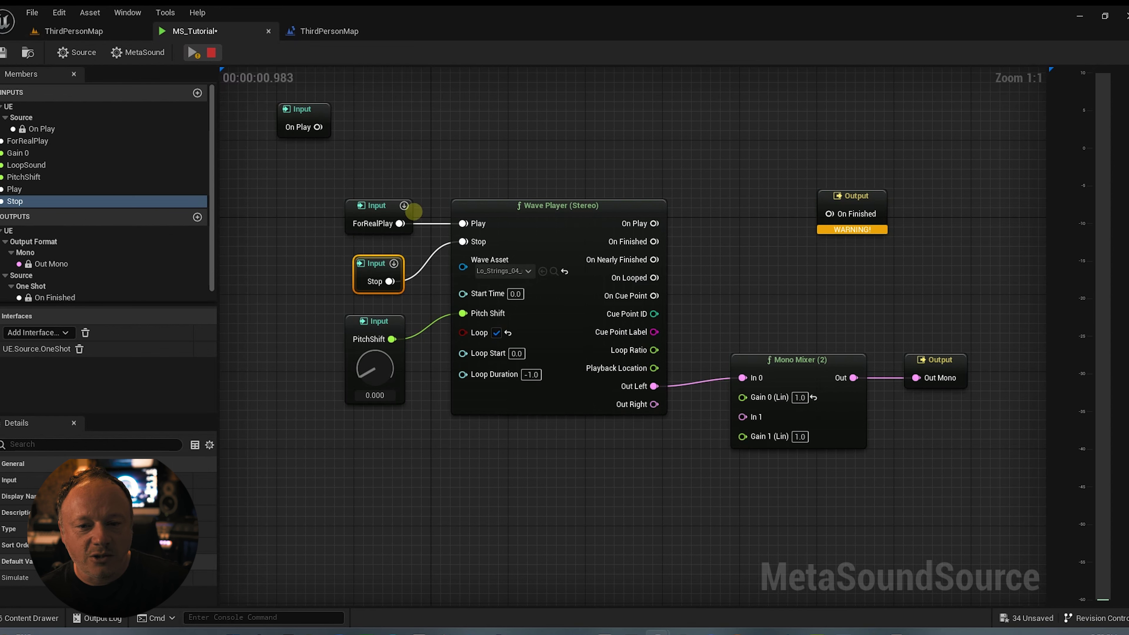
pyautogui.click(404, 205)
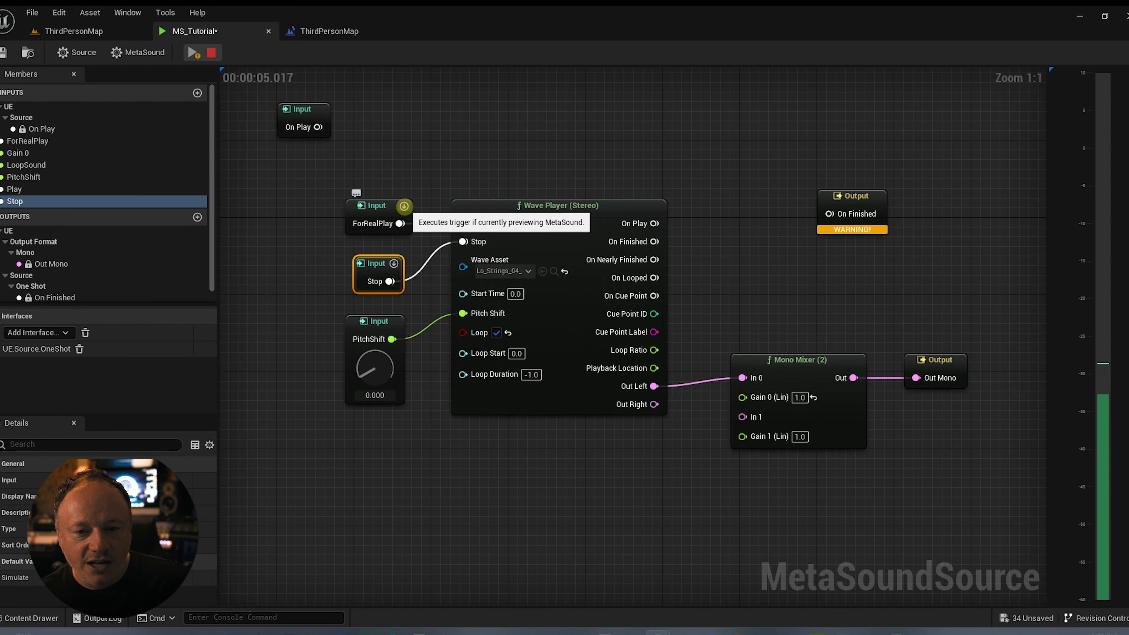
pyautogui.click(393, 262)
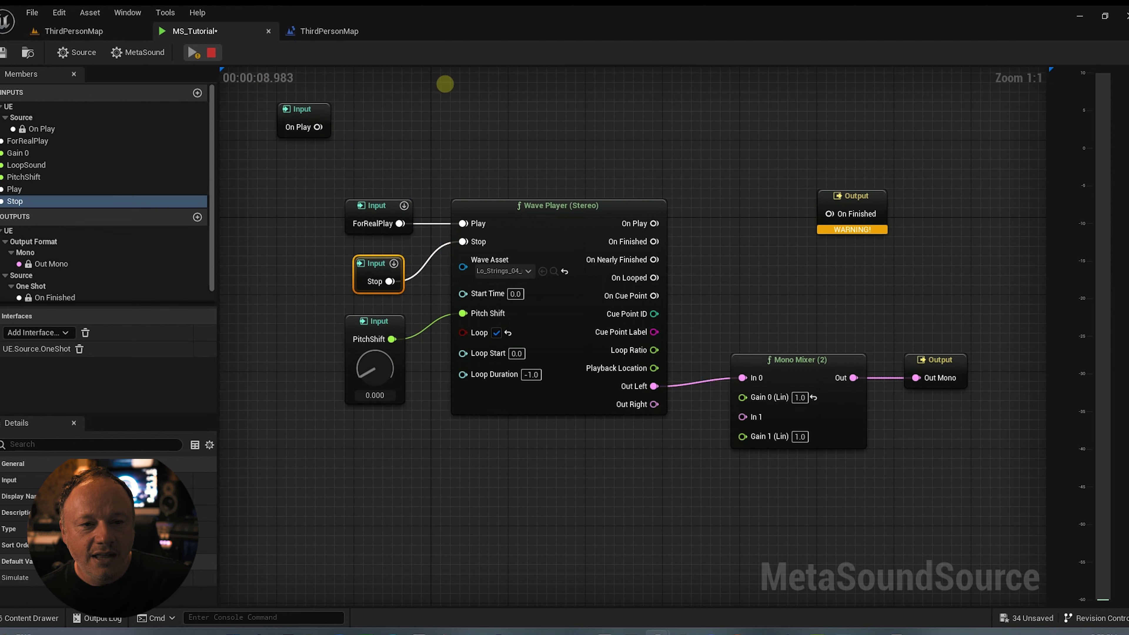
pyautogui.click(870, 200)
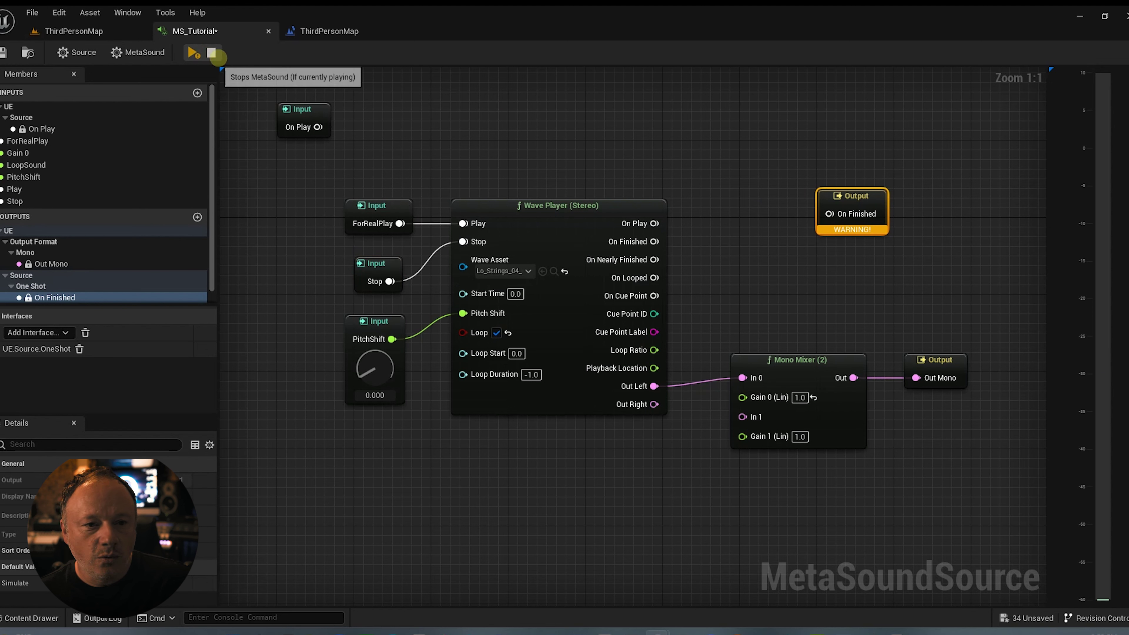
pyautogui.click(214, 55)
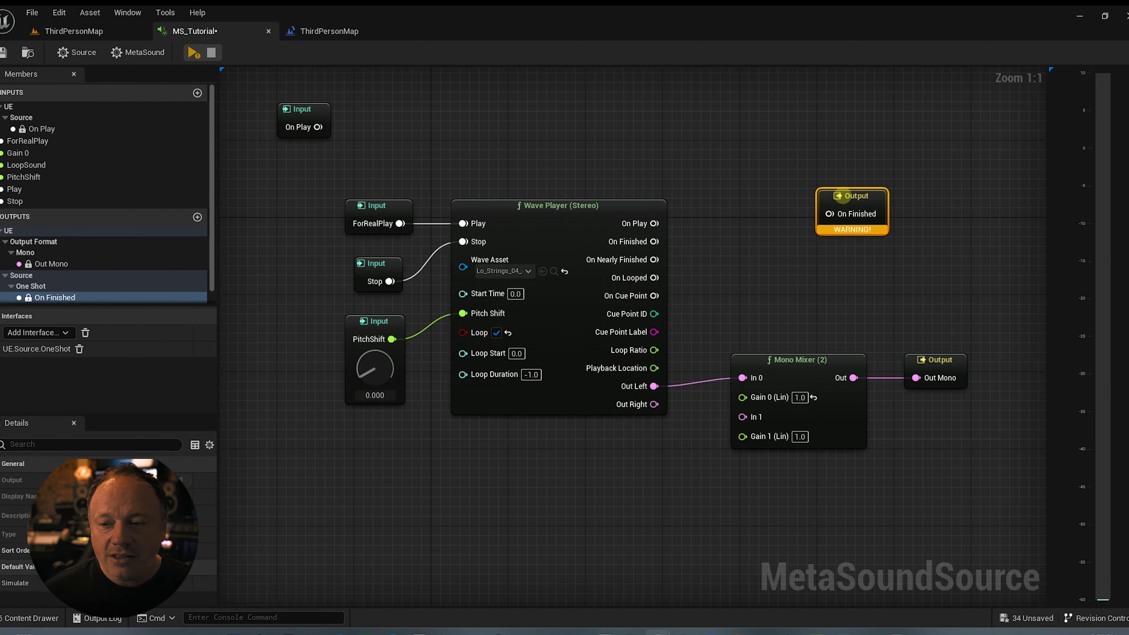
# Shift the On Finished output node slightly and promote its pin to a graph input placed above the Wave Player's outputs
pyautogui.moveTo(822, 199); pyautogui.dragTo(842, 188)
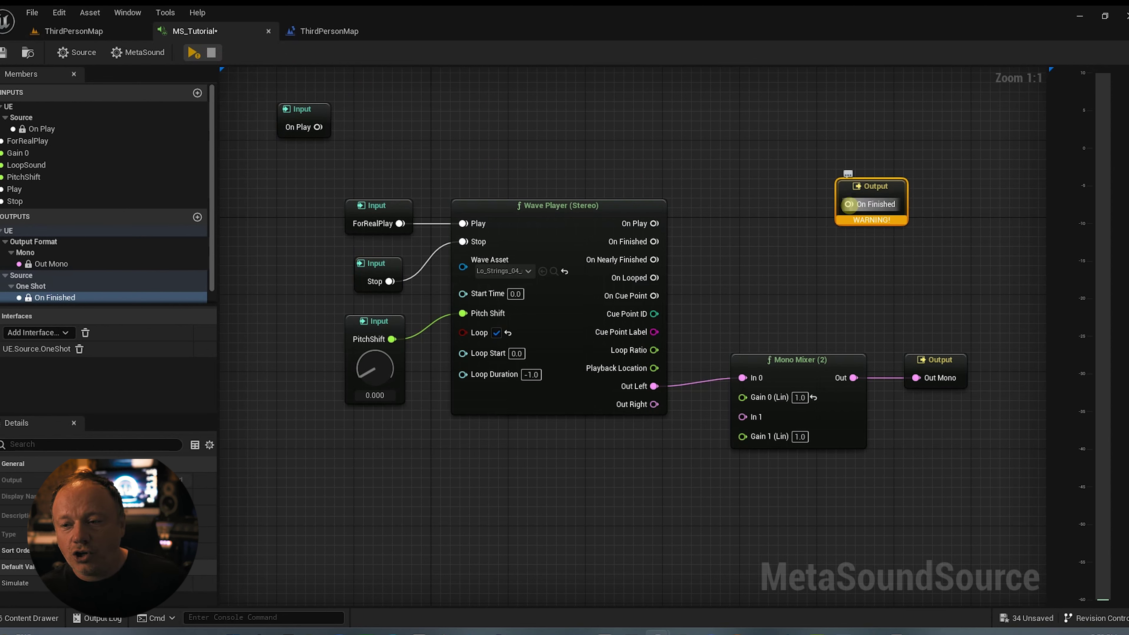
pyautogui.moveTo(847, 204); pyautogui.dragTo(694, 149)
pyautogui.click(823, 243)
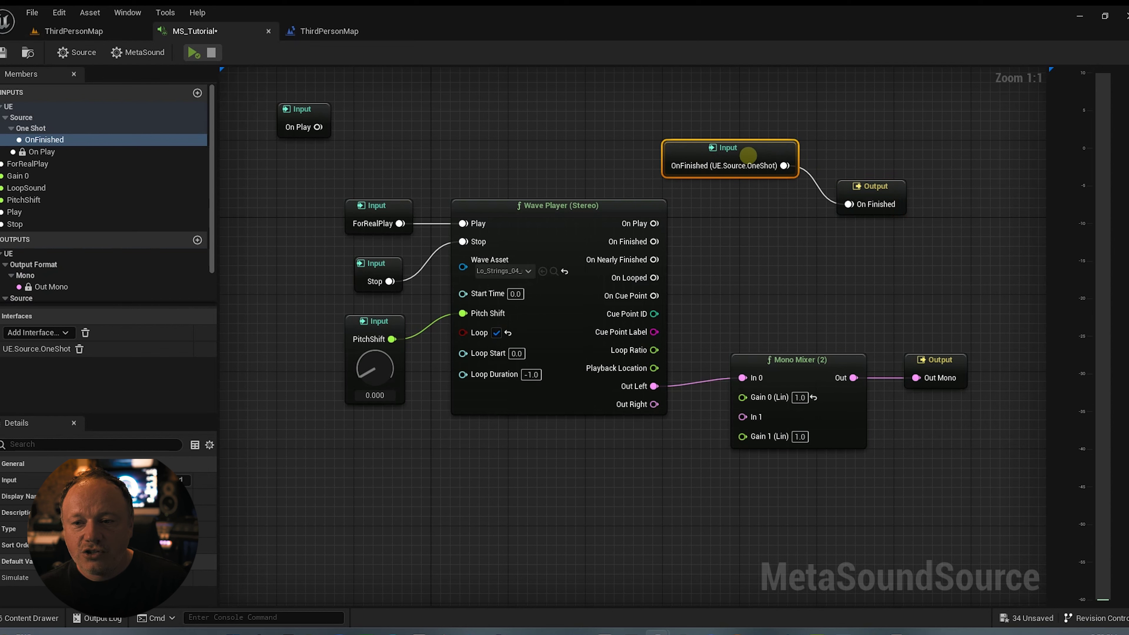
# Preview MS_Tutorial, execute the ForRealPlay trigger, and execute the OnFinished trigger to end the source
pyautogui.click(193, 53)
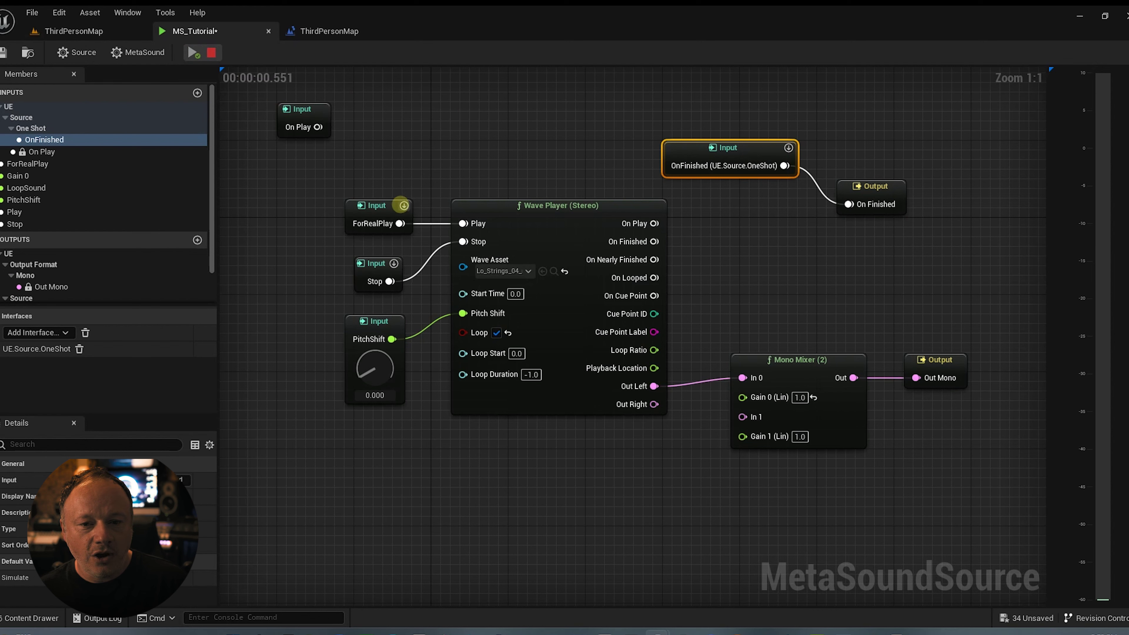
pyautogui.click(393, 208)
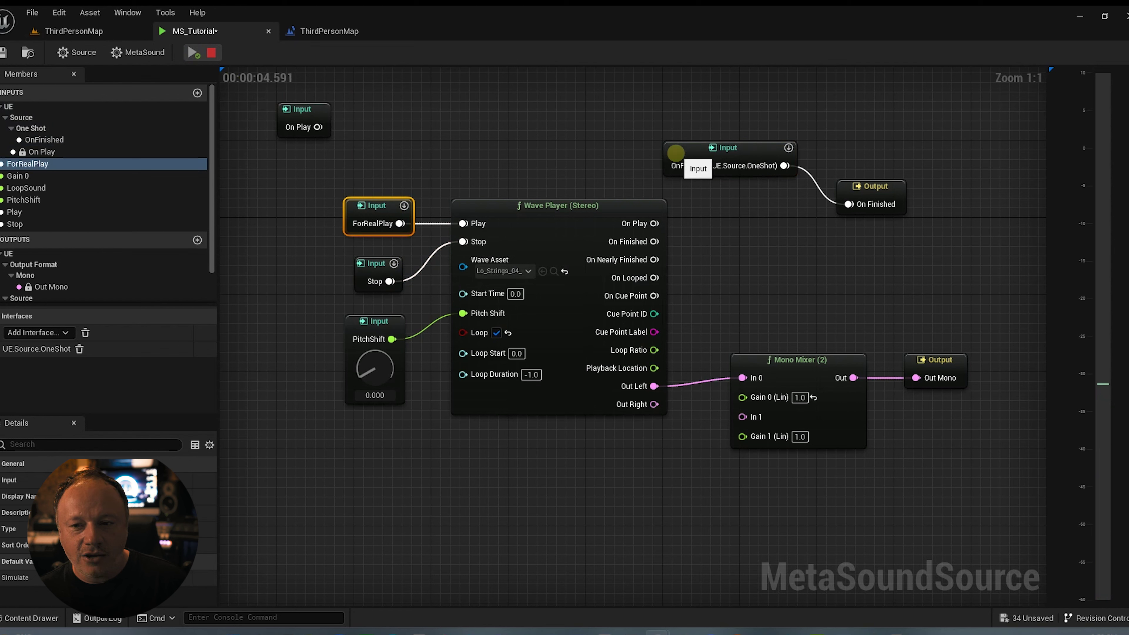
pyautogui.click(676, 152)
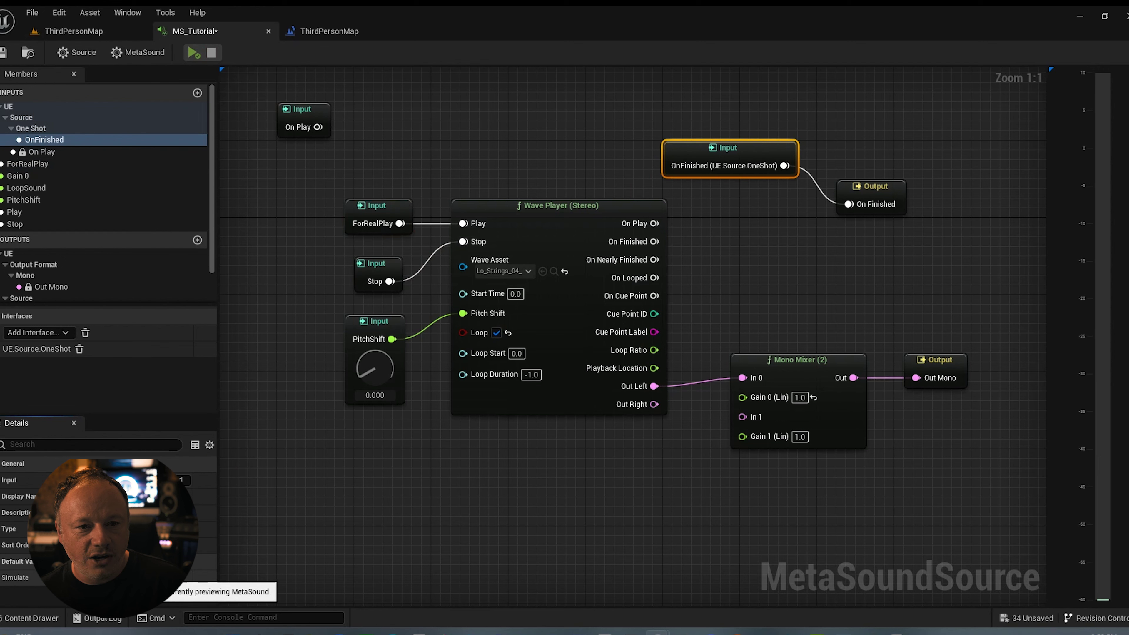